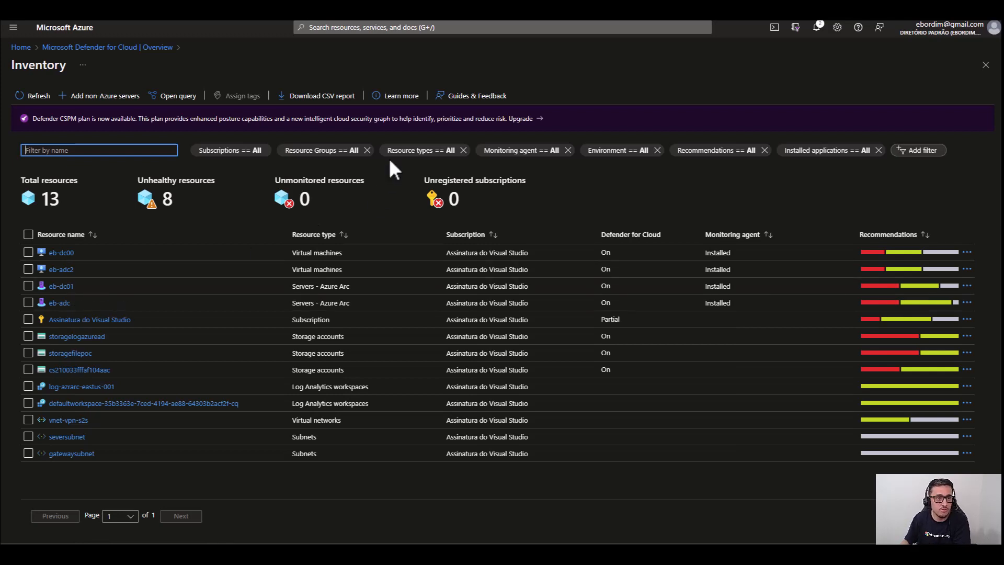
Step: Search the portal for "senti" and open the Microsoft Sentinel service
{"action": "left_click", "coordinate": [355, 27]}
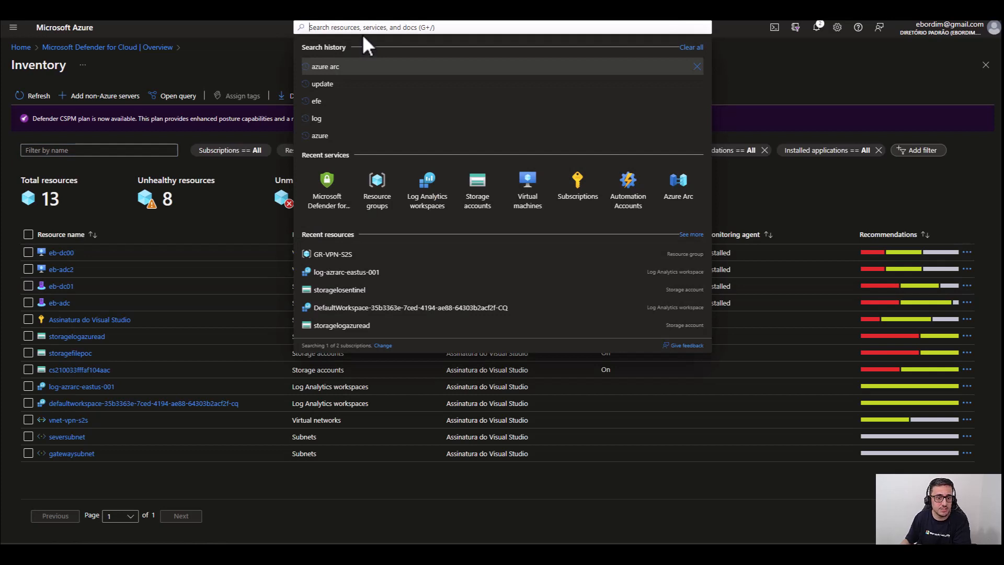
{"action": "type", "text": "sent"}
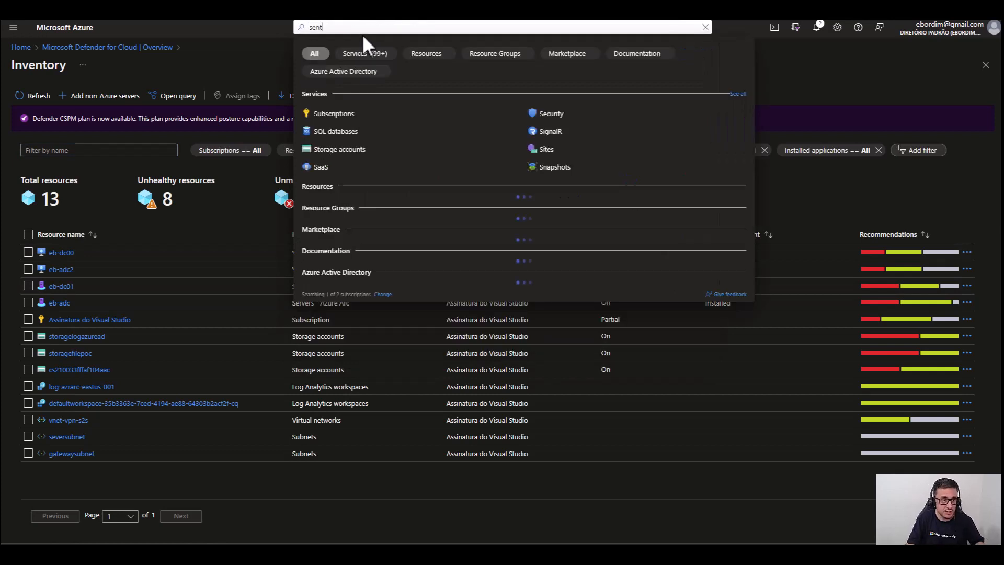
{"action": "type", "text": "i"}
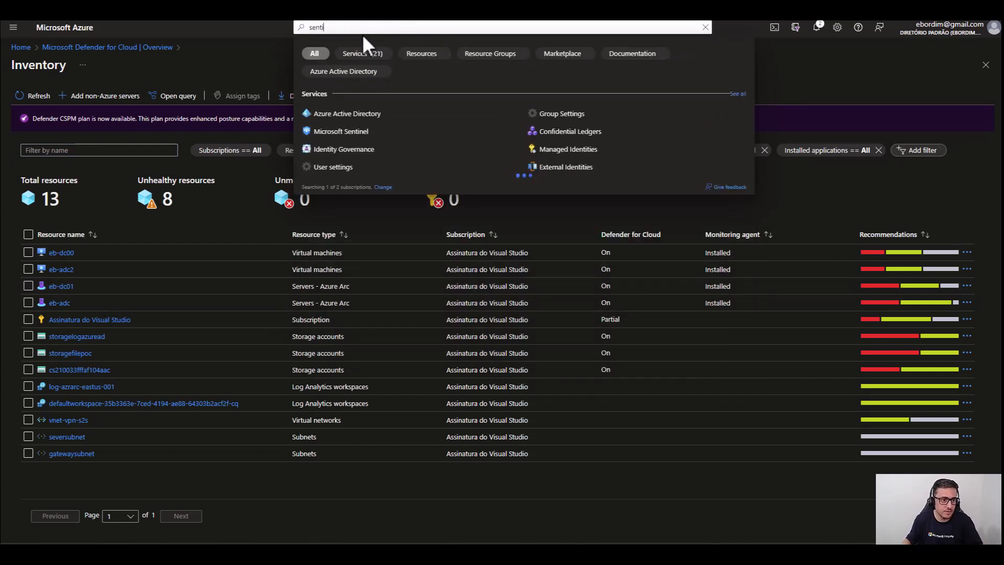
{"action": "left_click", "coordinate": [355, 132]}
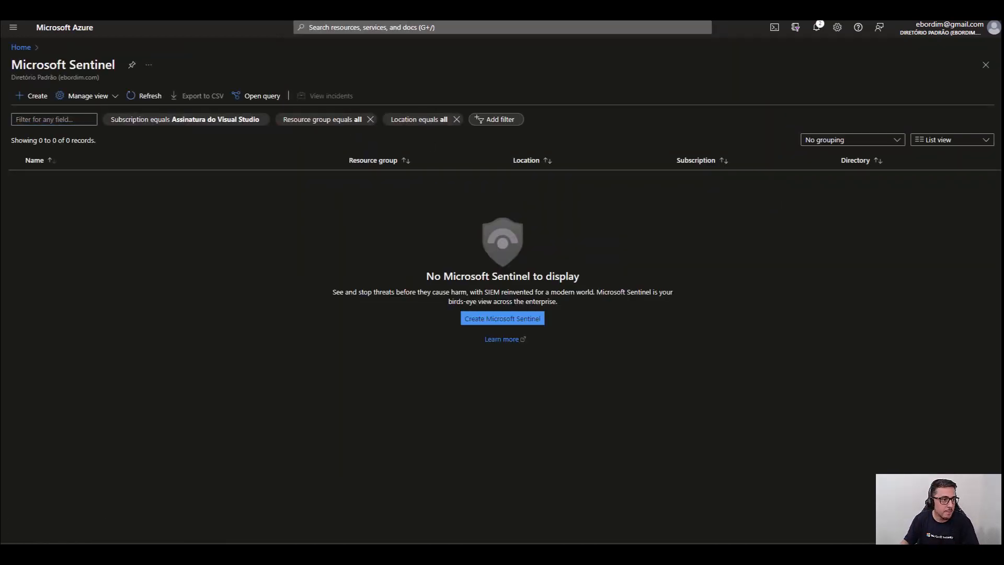
{"action": "left_click_drag", "start_coordinate": [22, 63], "coordinate": [98, 62]}
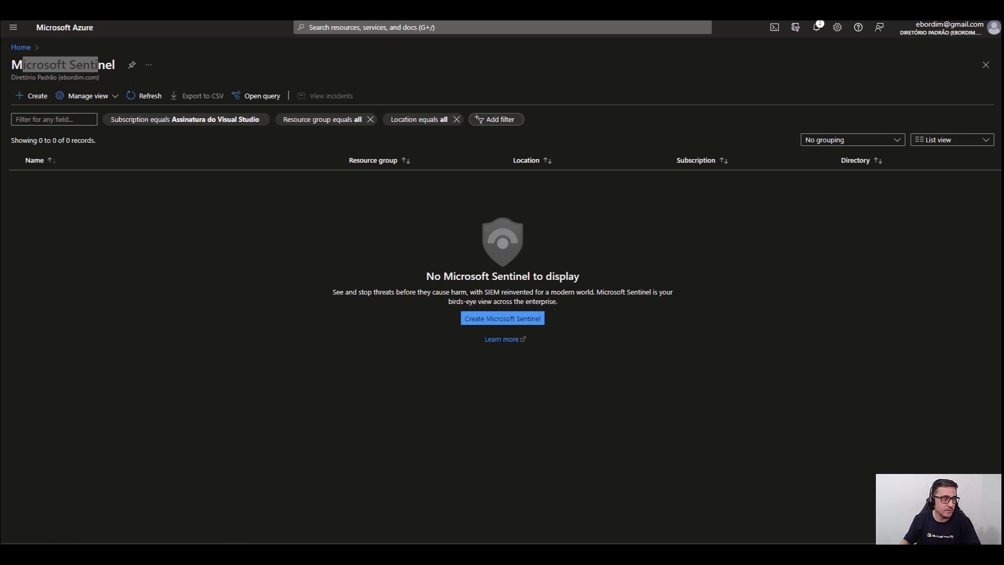
{"action": "left_click", "coordinate": [155, 248]}
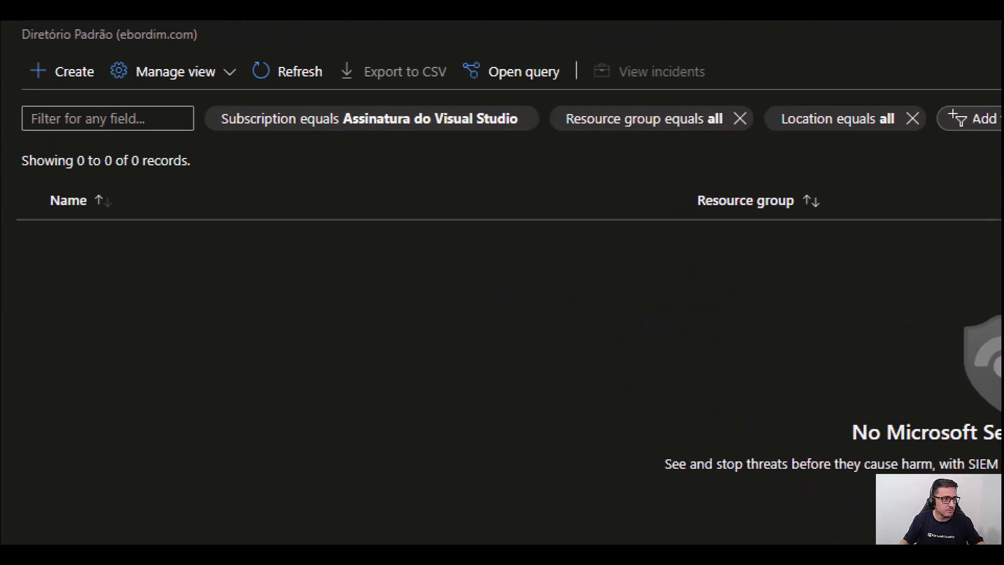
{"action": "left_click", "coordinate": [83, 119]}
{"action": "left_click_drag", "start_coordinate": [32, 86], "coordinate": [100, 86]}
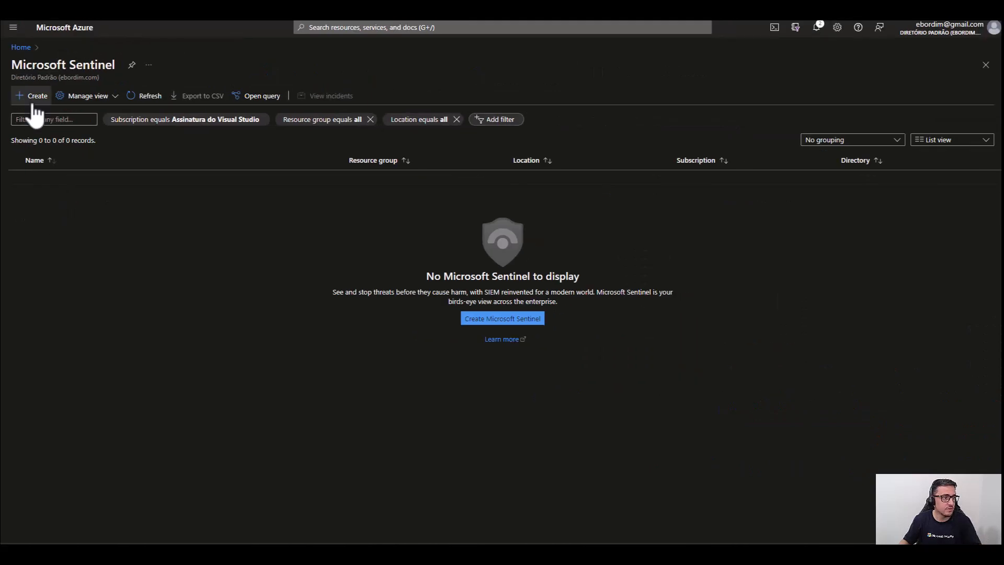
Step: Create a Microsoft Sentinel instance on the existing log-azrarc-eastus-001 workspace and acknowledge the free trial notice
{"action": "left_click", "coordinate": [34, 99]}
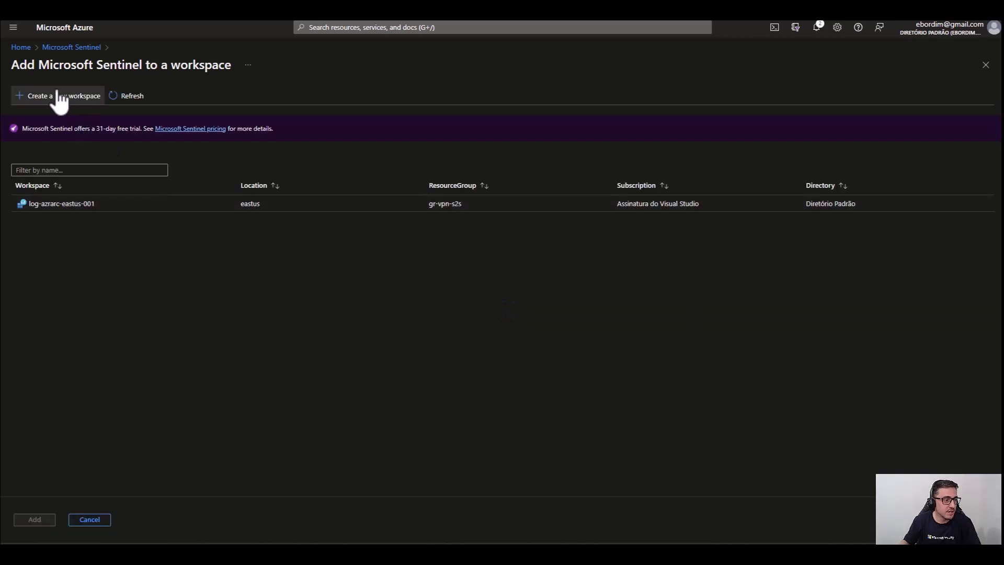
{"action": "left_click_drag", "start_coordinate": [12, 65], "coordinate": [238, 63]}
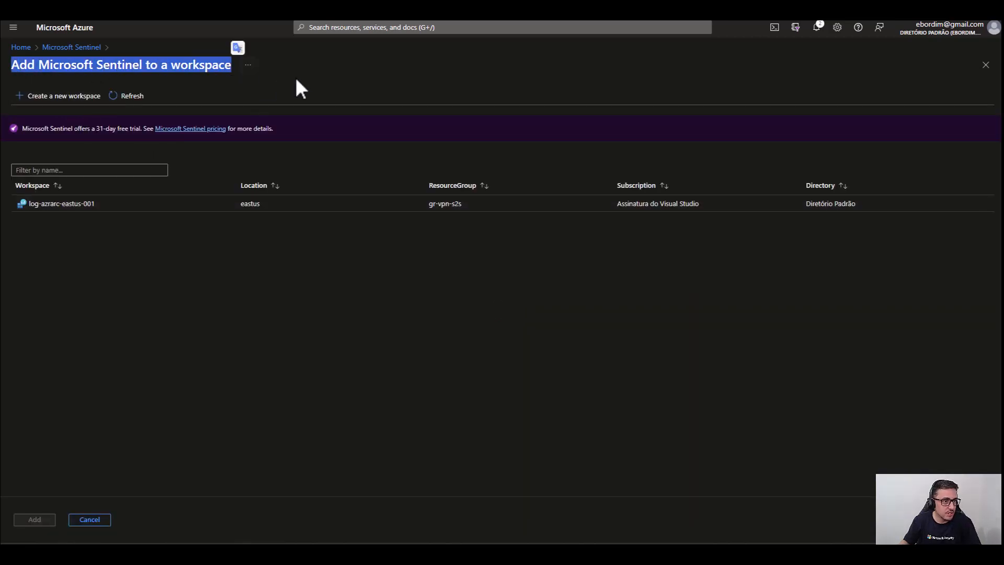
{"action": "left_click", "coordinate": [321, 76]}
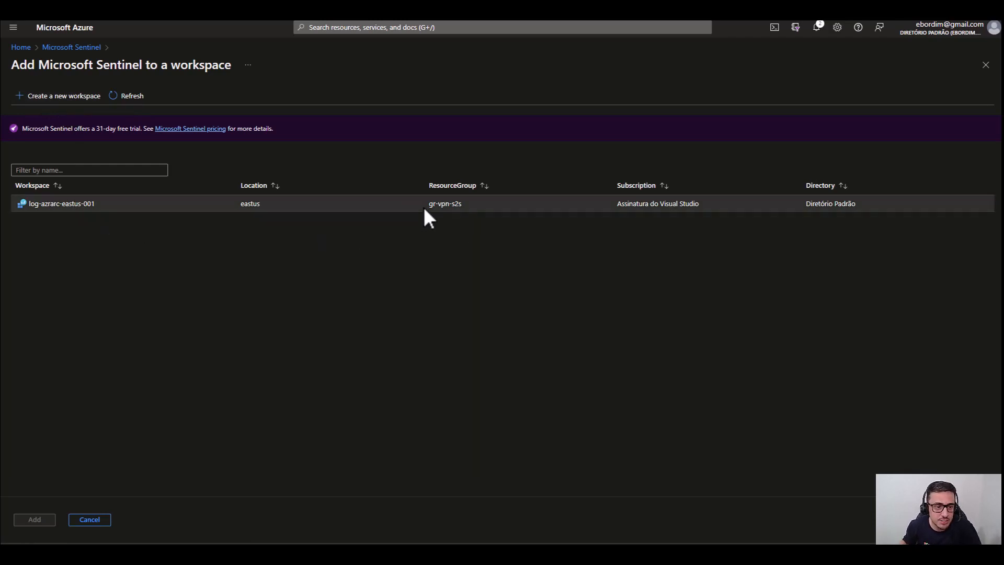
{"action": "left_click_drag", "start_coordinate": [429, 204], "coordinate": [463, 235]}
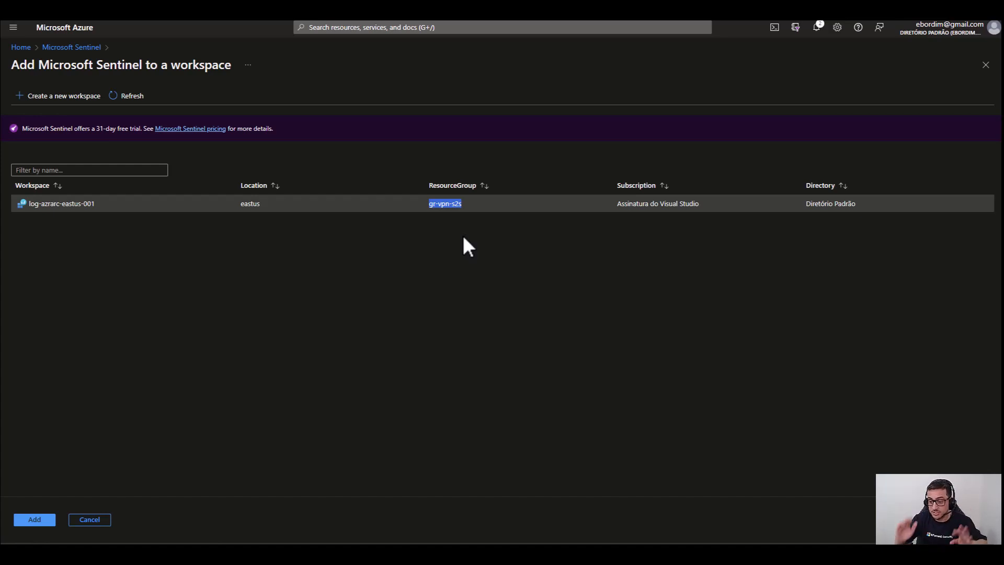
{"action": "left_click", "coordinate": [463, 238]}
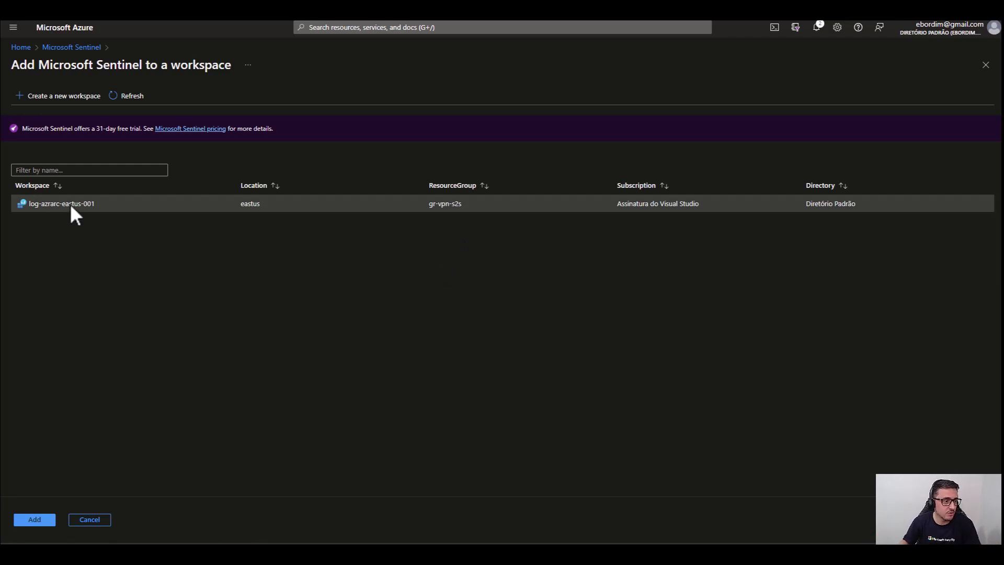
{"action": "left_click", "coordinate": [36, 520]}
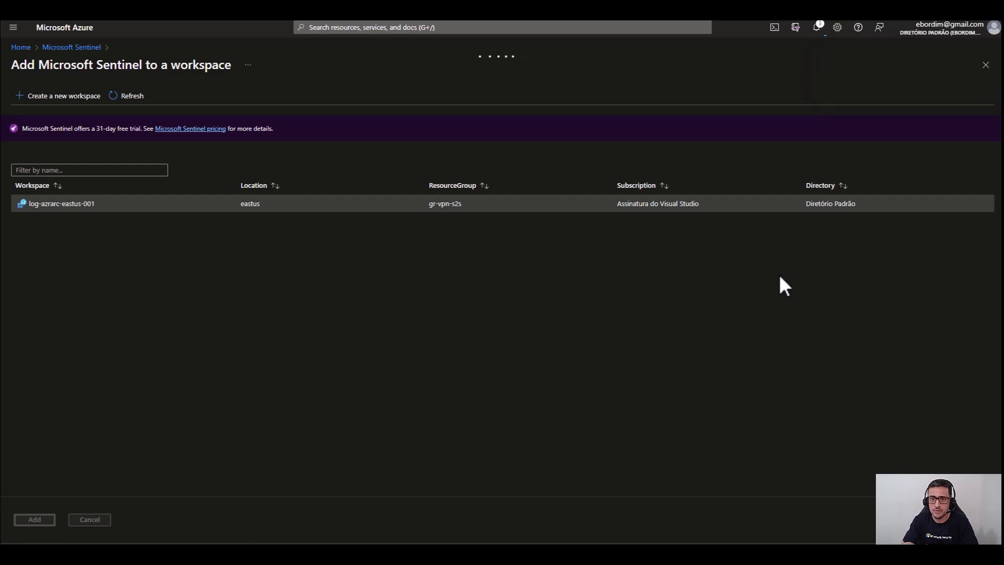
{"action": "left_click", "coordinate": [817, 27]}
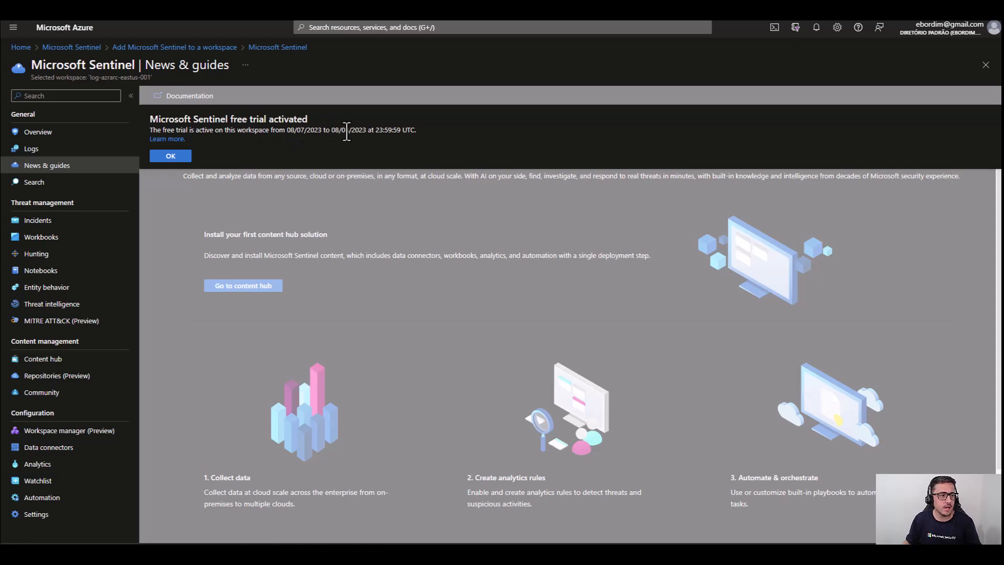
{"action": "left_click_drag", "start_coordinate": [286, 130], "coordinate": [366, 131]}
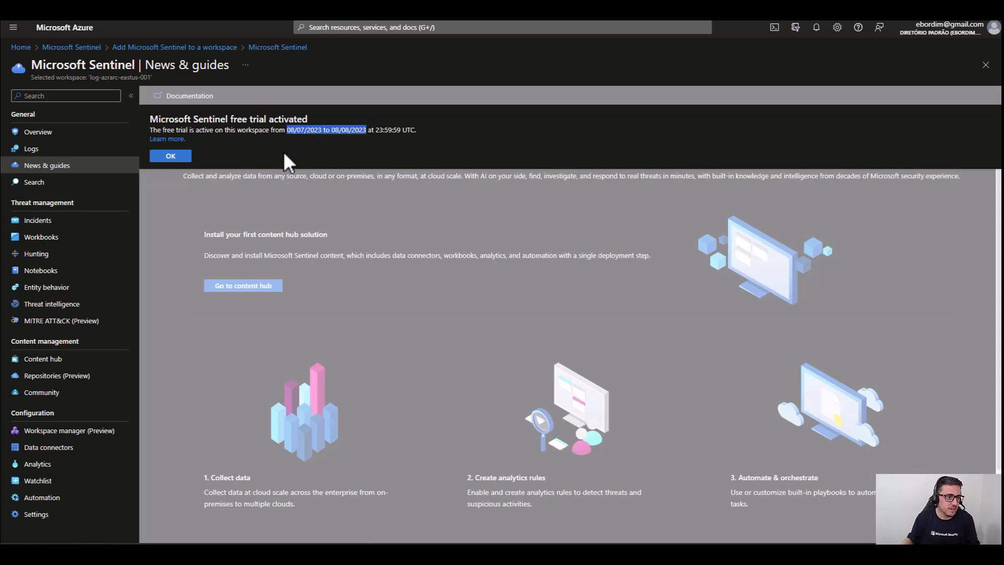
{"action": "left_click", "coordinate": [179, 160]}
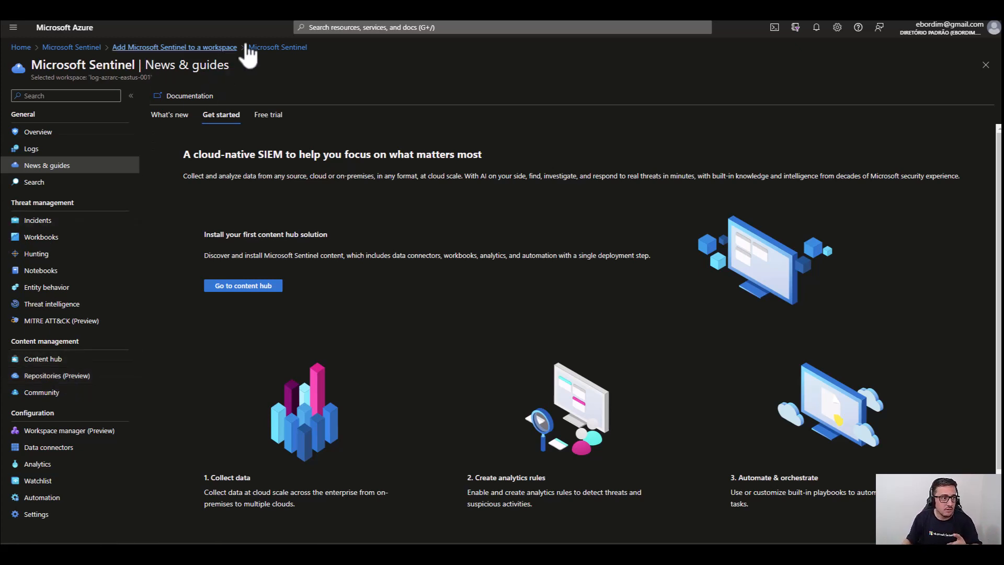
Step: Open the GR-VPN-S2S resource group and look through its list of resources
{"action": "left_click", "coordinate": [313, 27]}
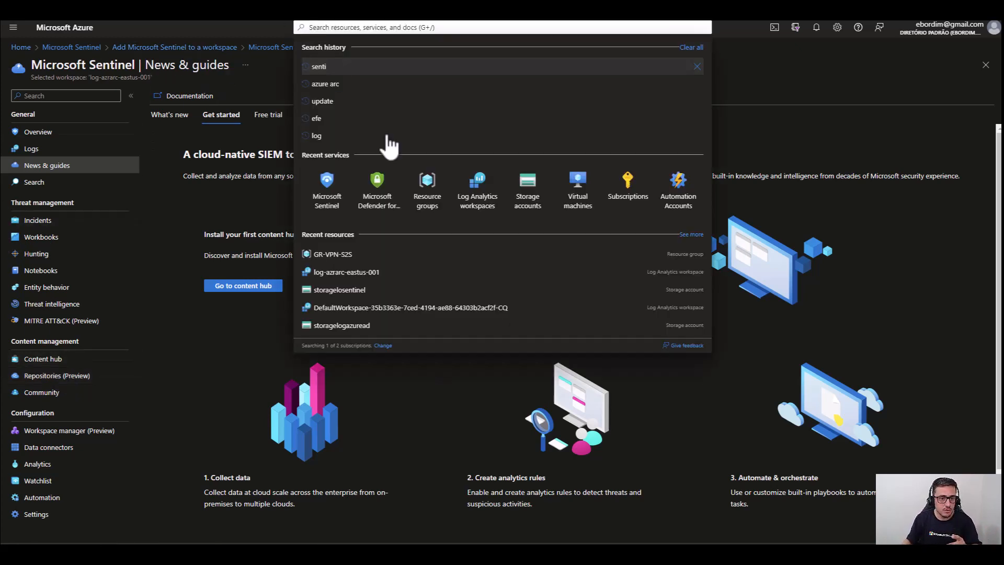
{"action": "left_click", "coordinate": [427, 192]}
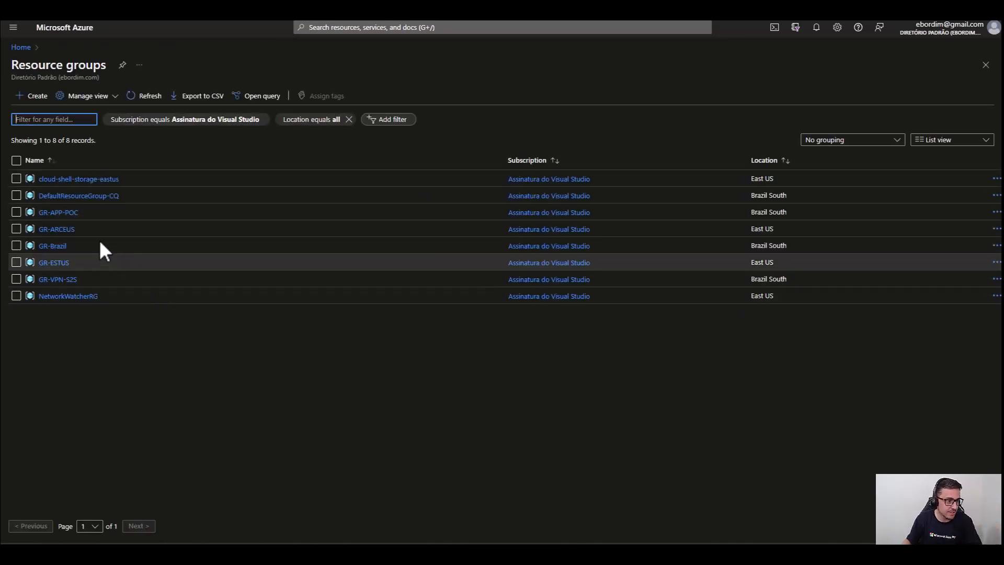
{"action": "left_click", "coordinate": [71, 281]}
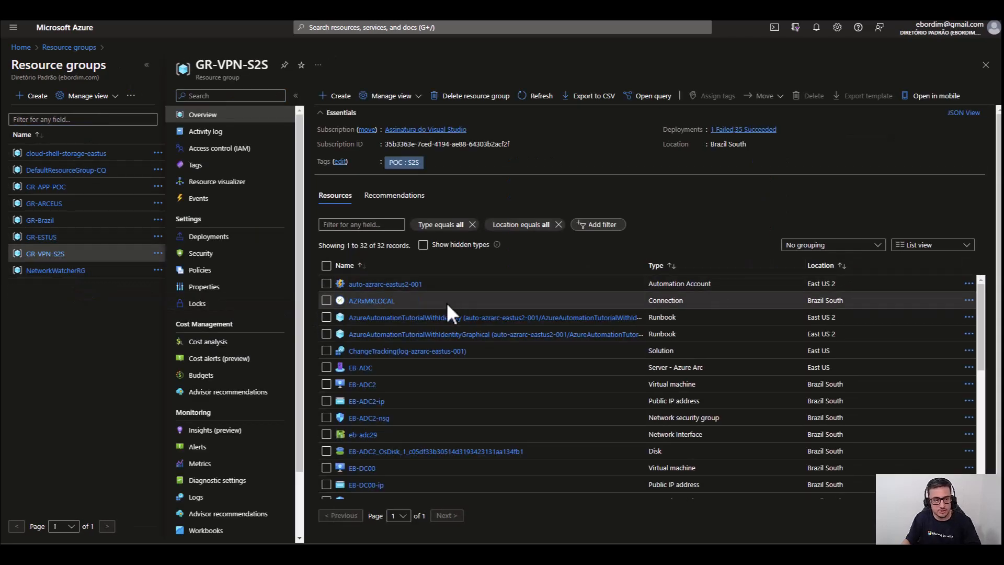
{"action": "scroll", "coordinate": [449, 319], "scroll_direction": "down", "scroll_amount": 5}
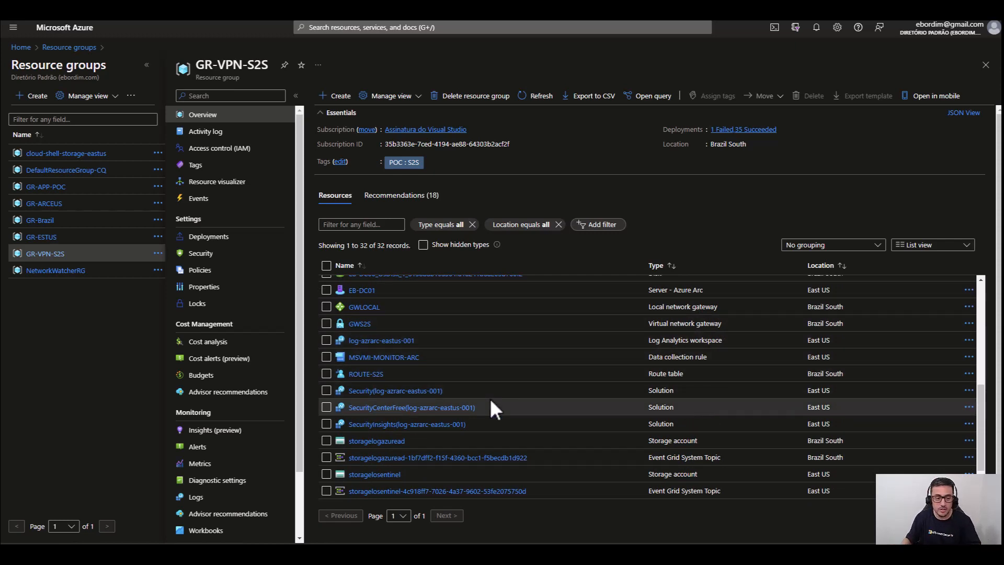
{"action": "scroll", "coordinate": [486, 398], "scroll_direction": "down", "scroll_amount": 2}
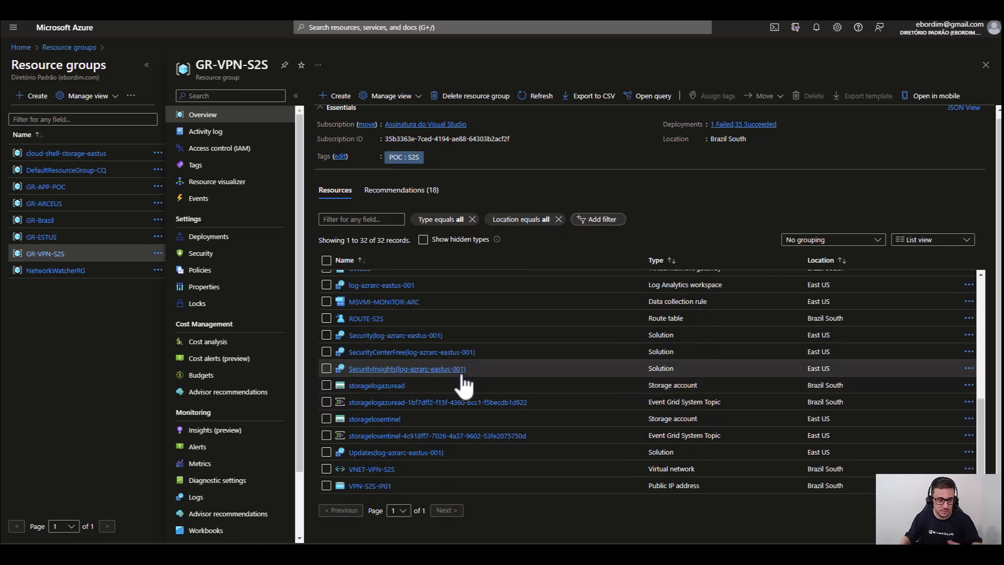
{"action": "scroll", "coordinate": [403, 460], "scroll_direction": "up", "scroll_amount": 6}
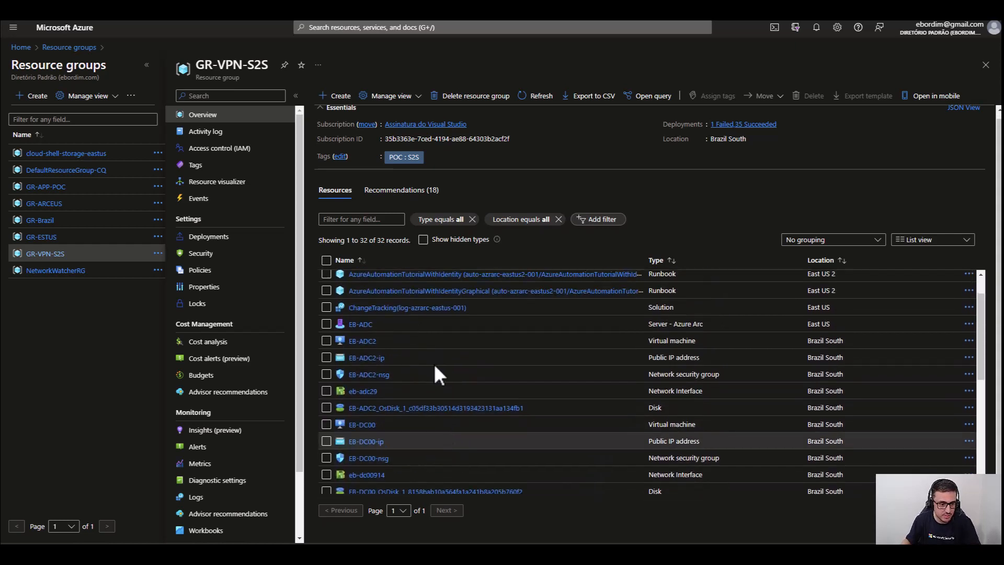
Step: Open the linked storage accounts settings of the log-azrarc-eastus-001 Log Analytics workspace
{"action": "left_click", "coordinate": [345, 27]}
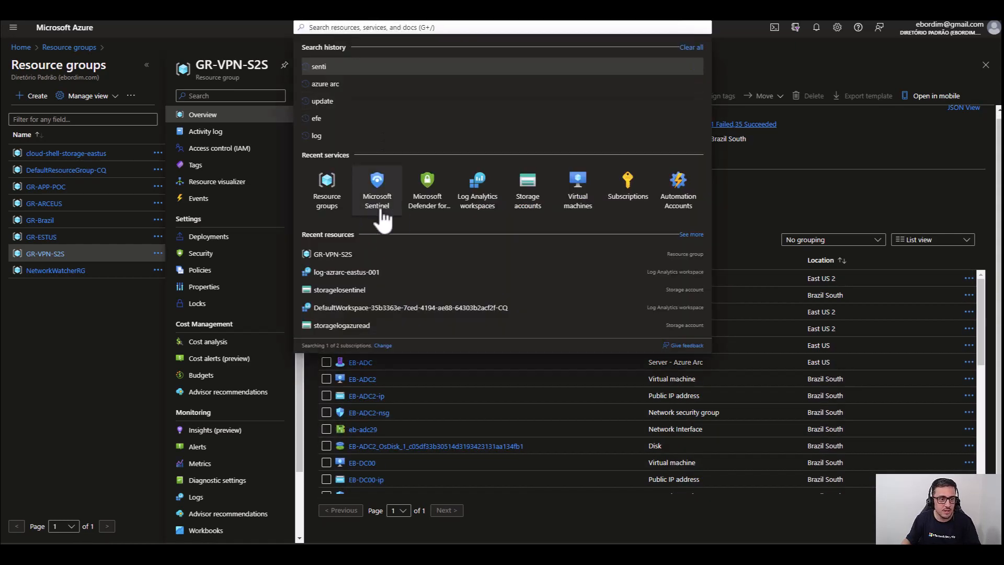
{"action": "left_click", "coordinate": [476, 204]}
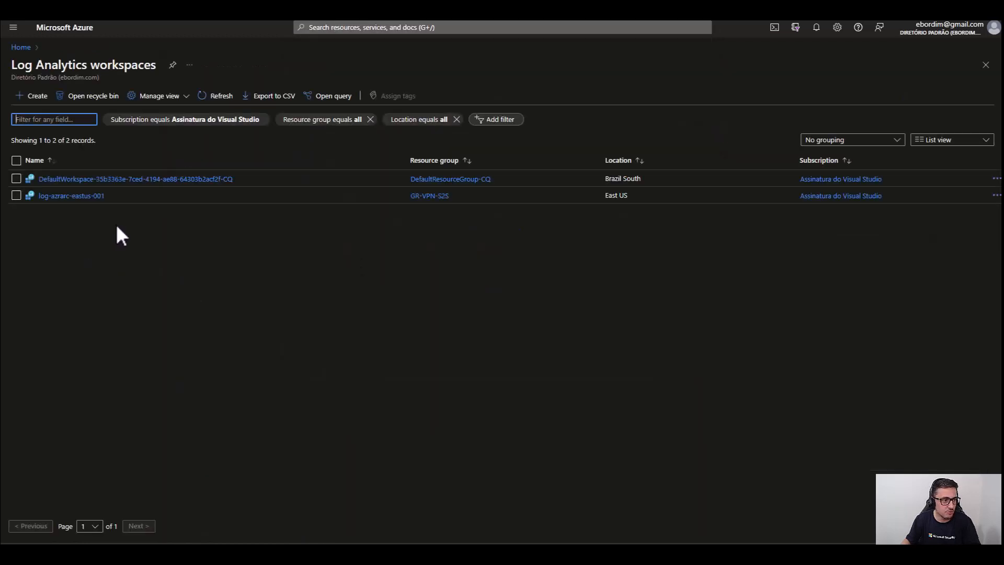
{"action": "left_click", "coordinate": [70, 197]}
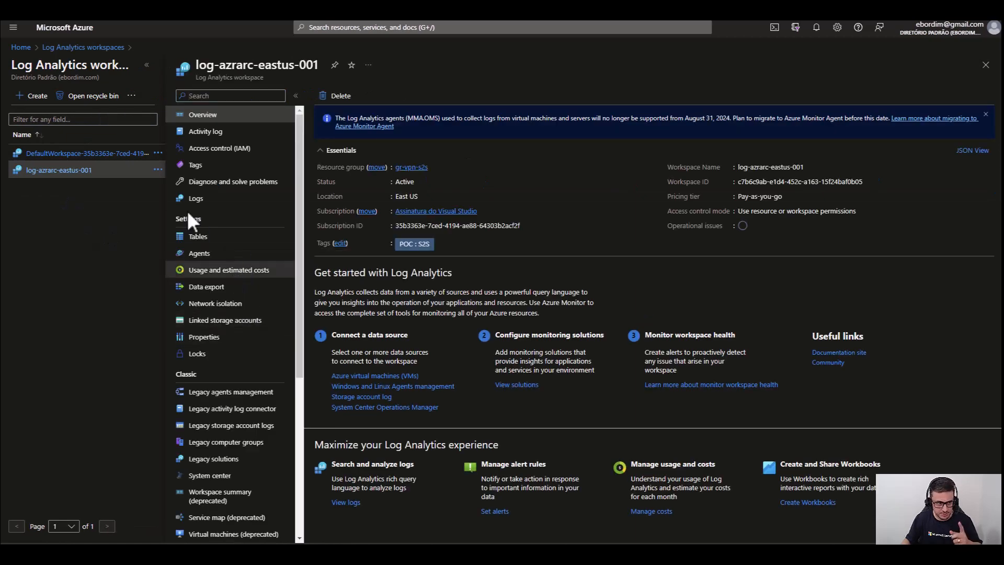
{"action": "left_click_drag", "start_coordinate": [206, 220], "coordinate": [217, 219]}
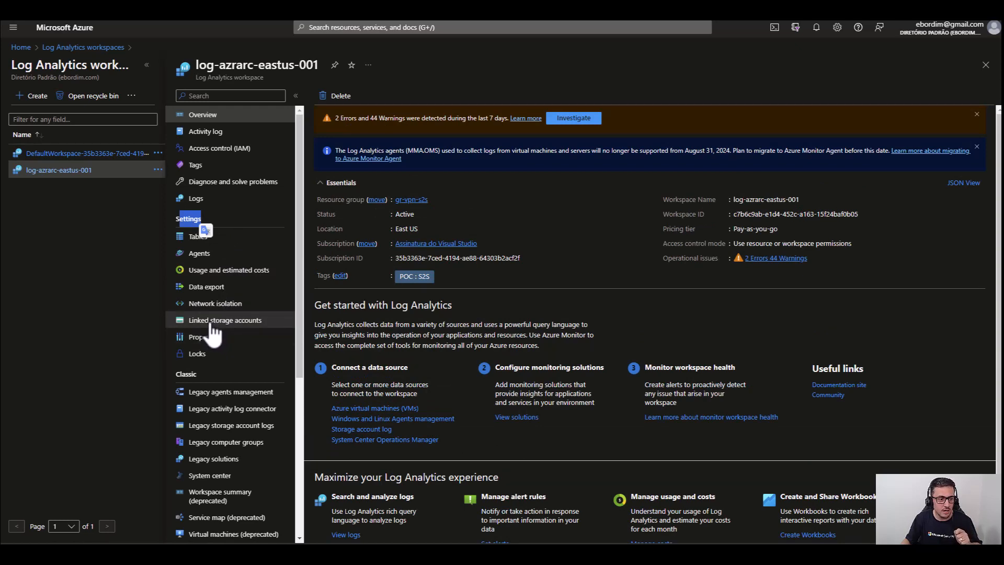
{"action": "left_click", "coordinate": [212, 323]}
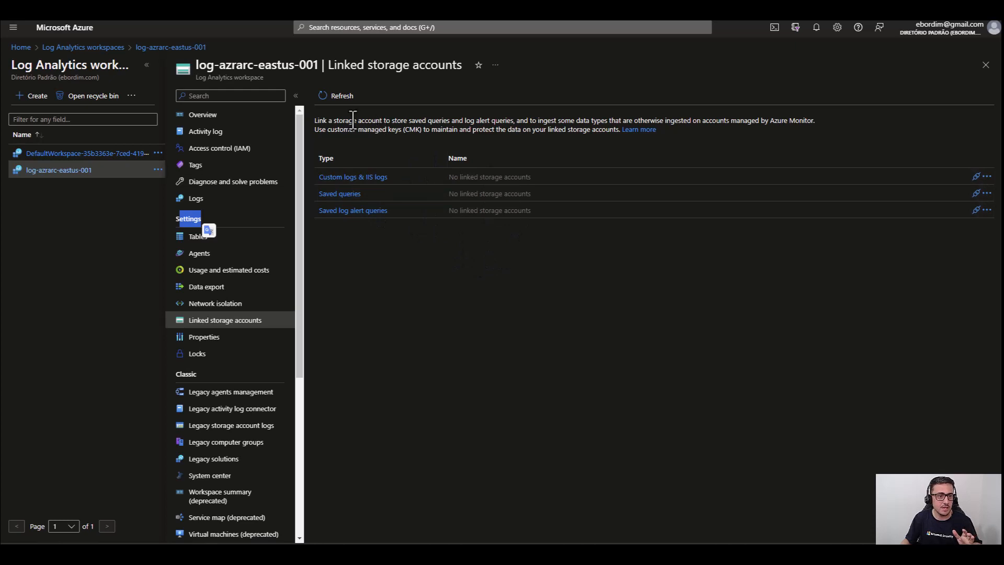
Step: Examine the description of linked storage accounts and the workspace's Settings and Classic options
{"action": "left_click_drag", "start_coordinate": [353, 120], "coordinate": [490, 121]}
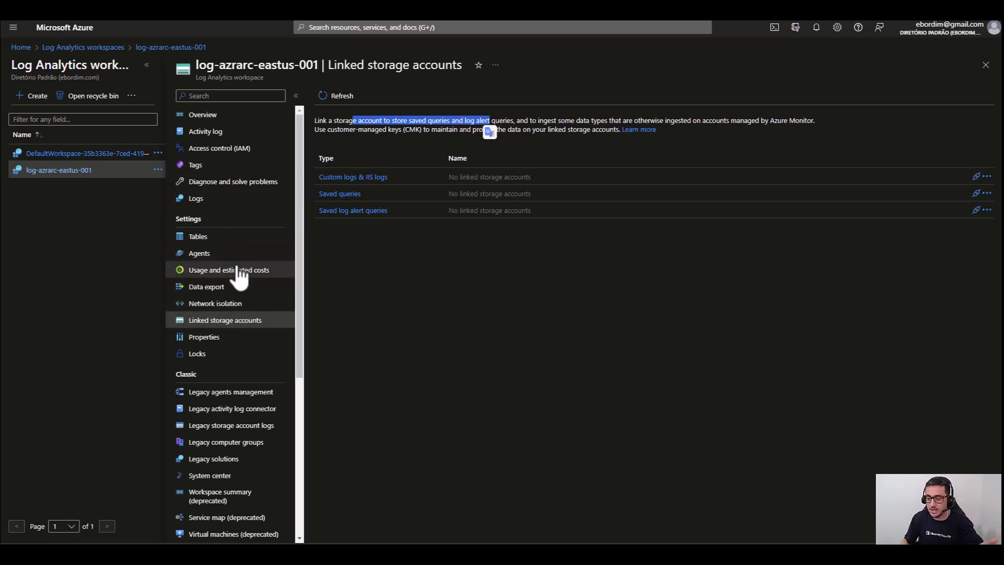
{"action": "scroll", "coordinate": [238, 274], "scroll_direction": "down", "scroll_amount": 2}
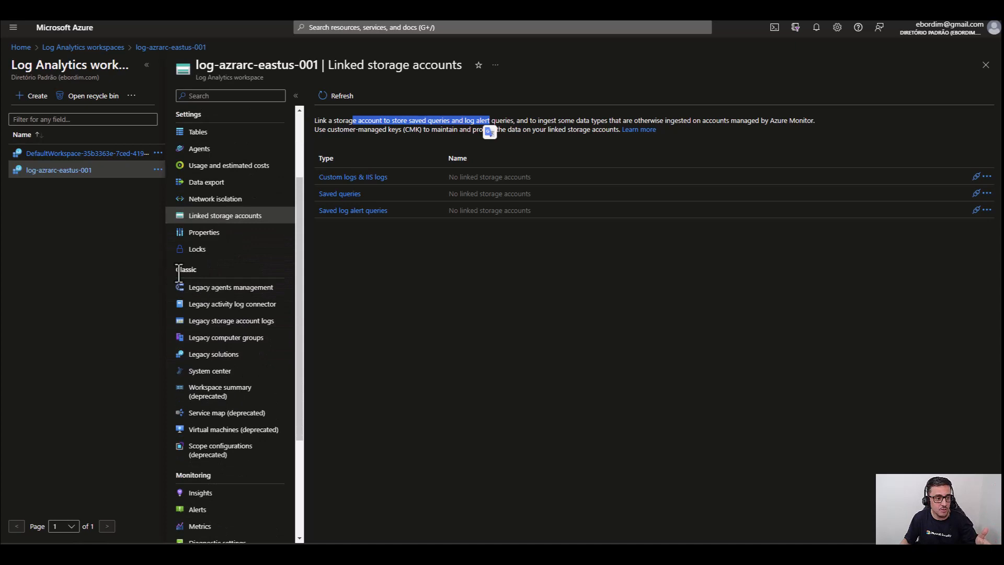
{"action": "left_click_drag", "start_coordinate": [179, 274], "coordinate": [209, 269]}
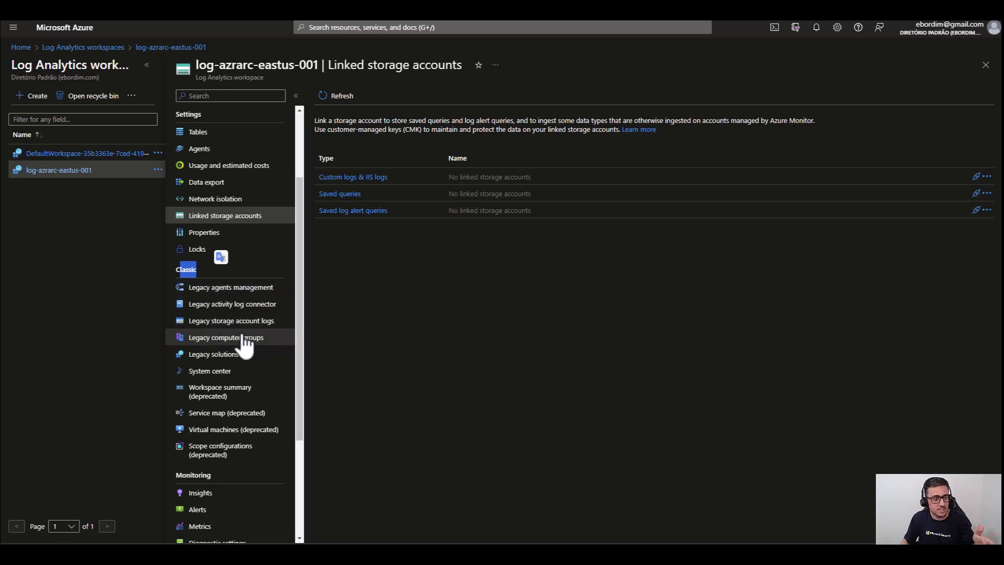
{"action": "scroll", "coordinate": [256, 374], "scroll_direction": "down", "scroll_amount": 2}
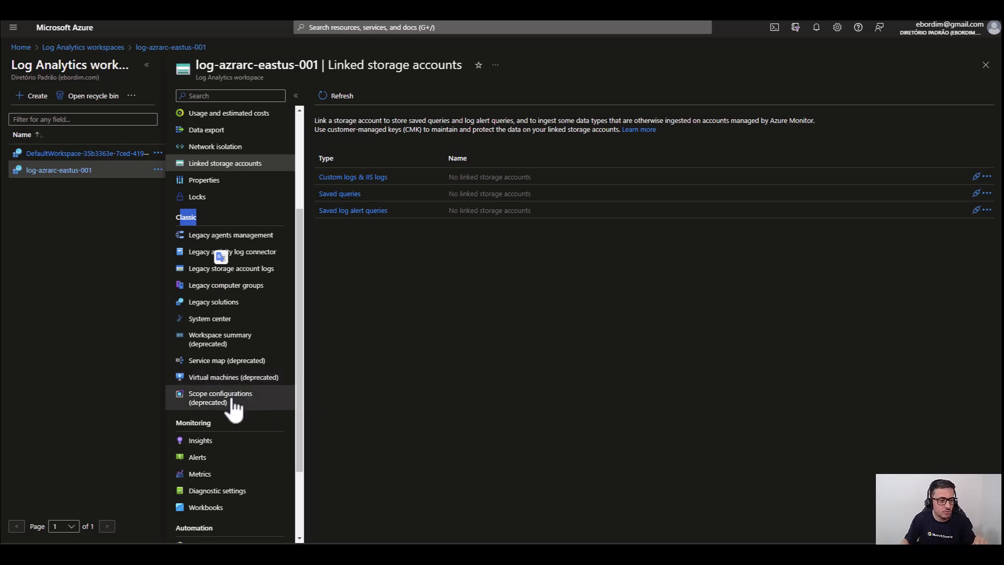
{"action": "scroll", "coordinate": [283, 376], "scroll_direction": "up", "scroll_amount": 1}
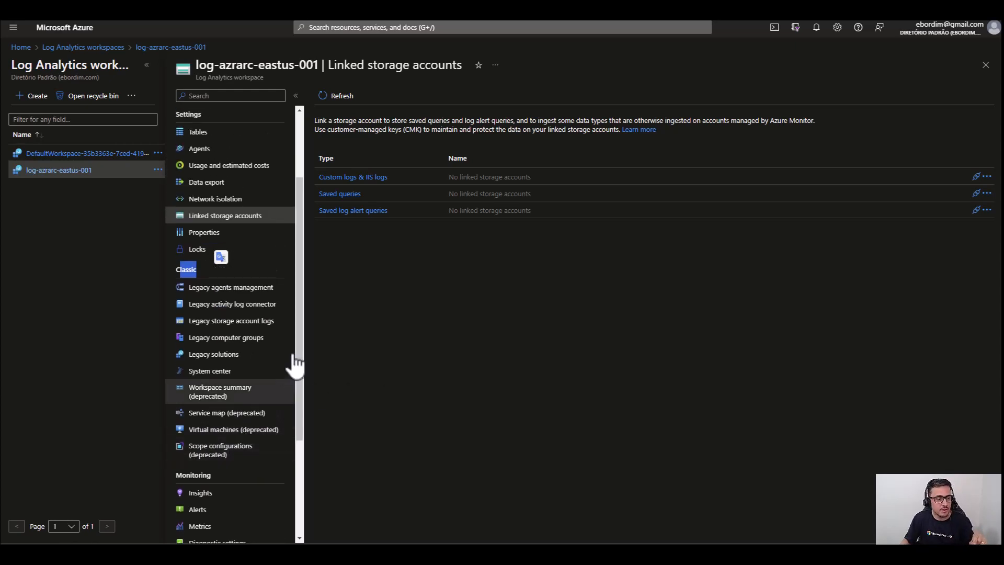
{"action": "left_click", "coordinate": [358, 350]}
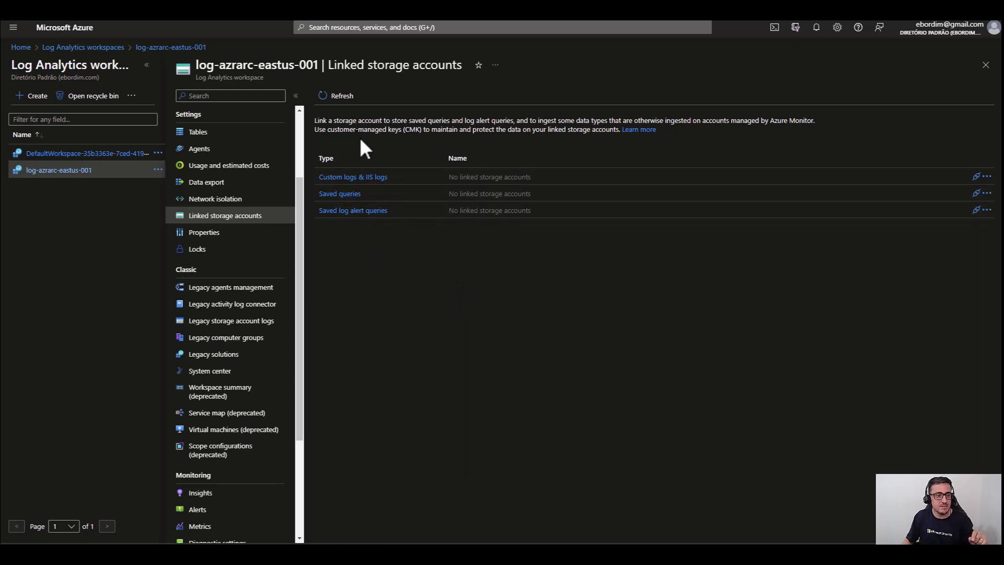
{"action": "left_click_drag", "start_coordinate": [314, 121], "coordinate": [490, 121]}
{"action": "left_click", "coordinate": [443, 118]}
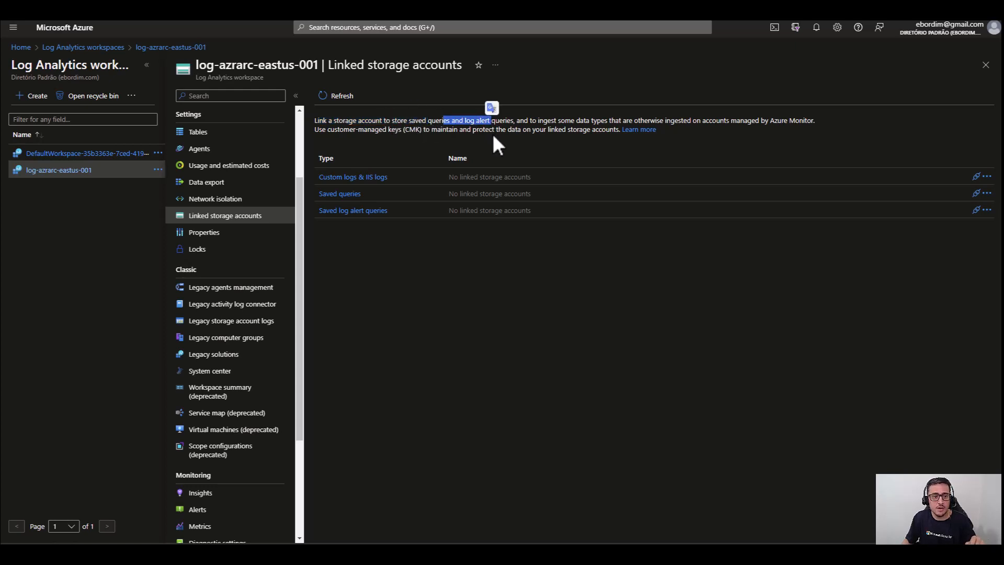
{"action": "left_click", "coordinate": [543, 124]}
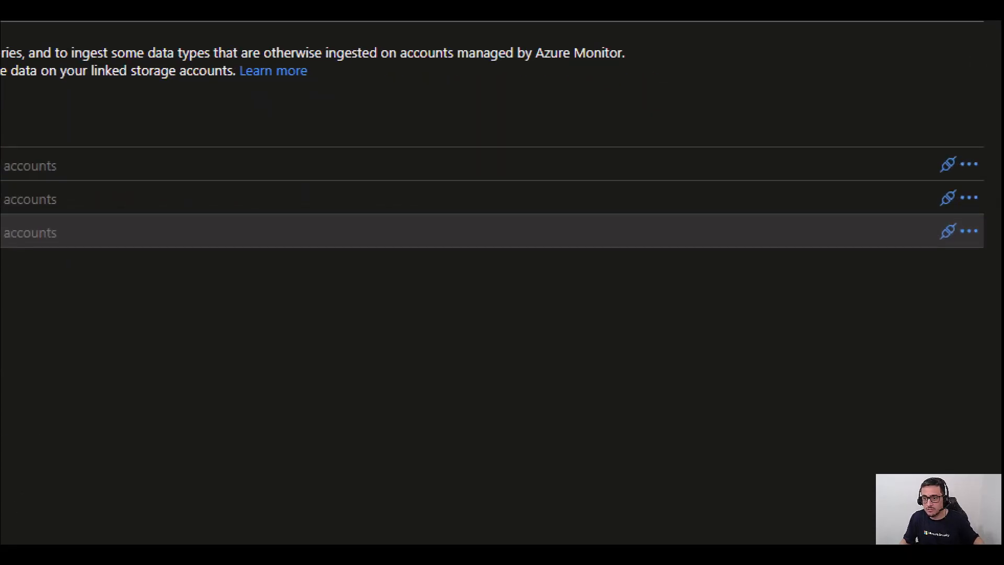
Step: Link the storagelosentinel storage account from the GR-VPN-S2S resource group to the Custom logs & IIS logs type
{"action": "mouse_move", "coordinate": [930, 150]}
{"action": "left_mouse_down"}
{"action": "mouse_move", "coordinate": [926, 176]}
{"action": "mouse_move", "coordinate": [970, 168]}
{"action": "mouse_move", "coordinate": [927, 148]}
{"action": "left_mouse_up"}
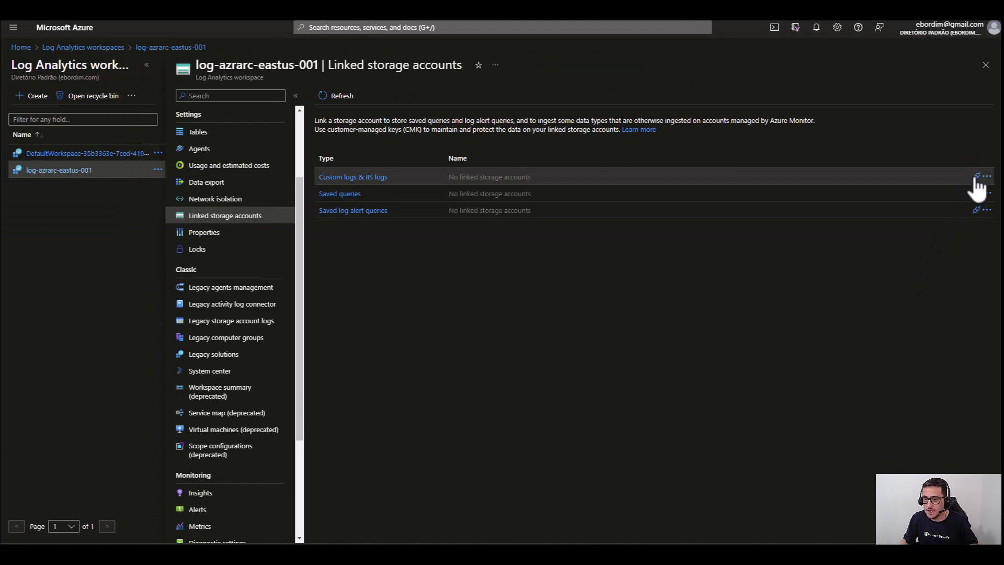
{"action": "left_click", "coordinate": [976, 176]}
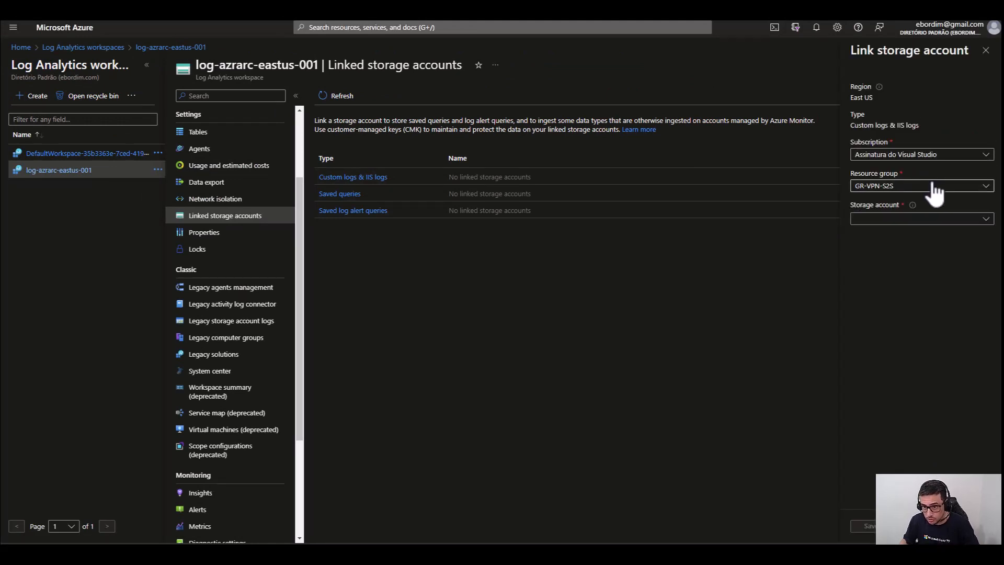
{"action": "left_click", "coordinate": [926, 218]}
{"action": "left_click", "coordinate": [892, 254]}
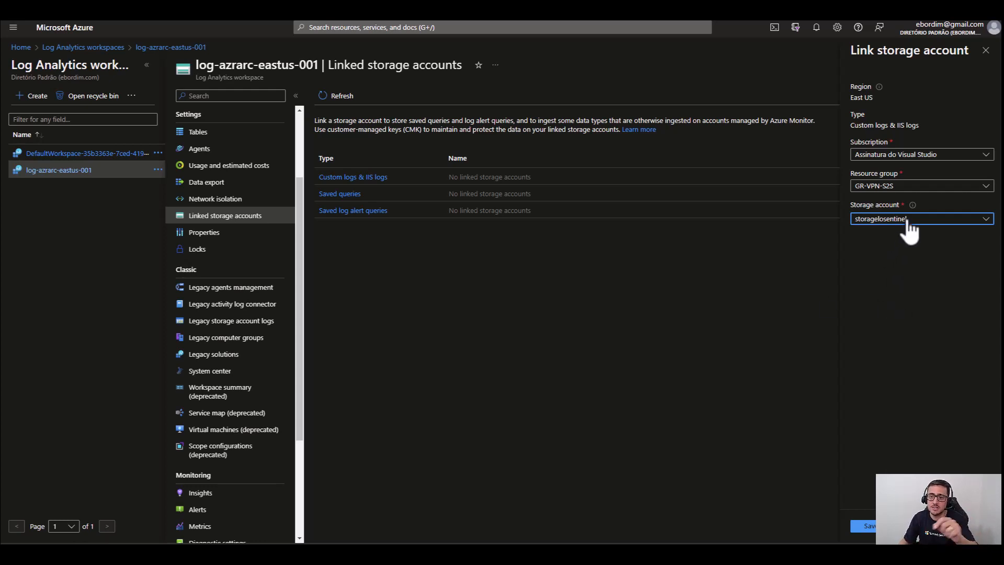
{"action": "left_click_drag", "start_coordinate": [849, 97], "coordinate": [866, 102]}
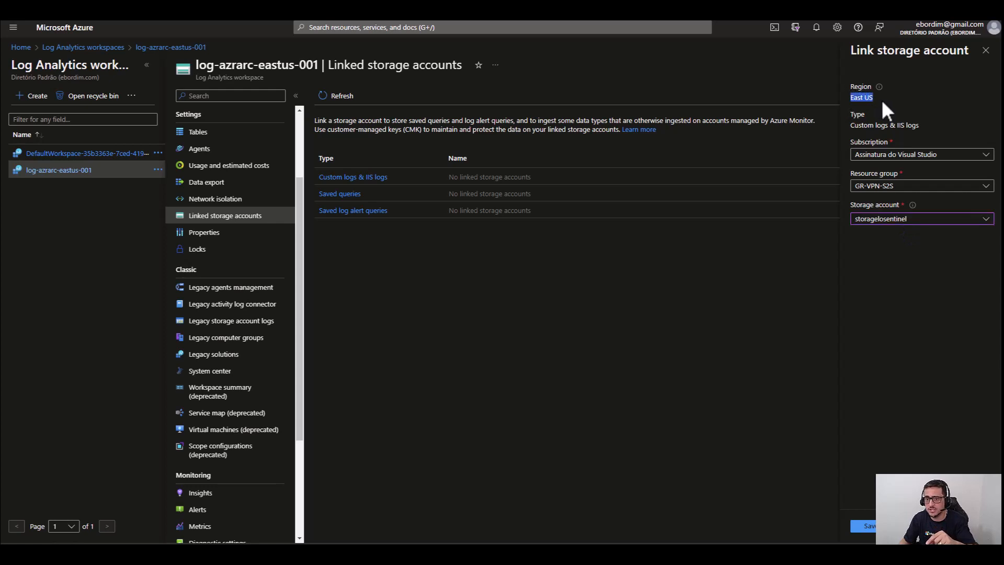
{"action": "left_click", "coordinate": [901, 322]}
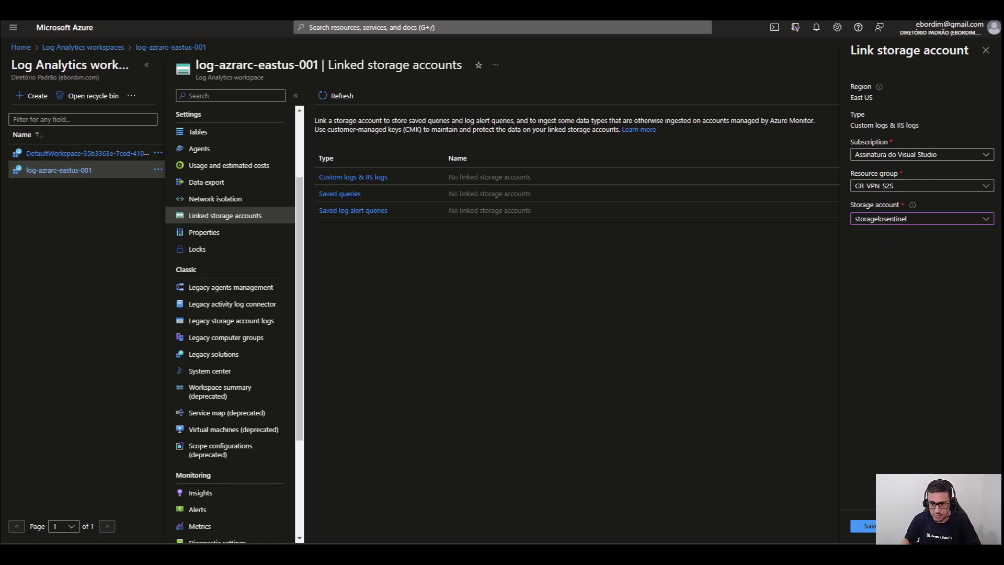
{"action": "left_click", "coordinate": [868, 527]}
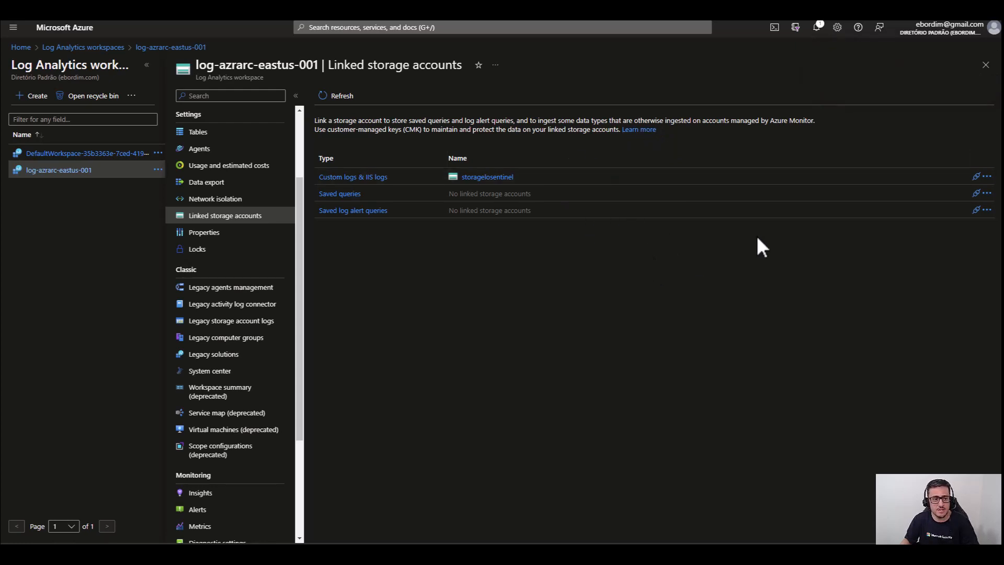
Step: Link the storagelosentinel storage account to both the Saved queries and Saved log alert queries types
{"action": "left_click", "coordinate": [975, 193]}
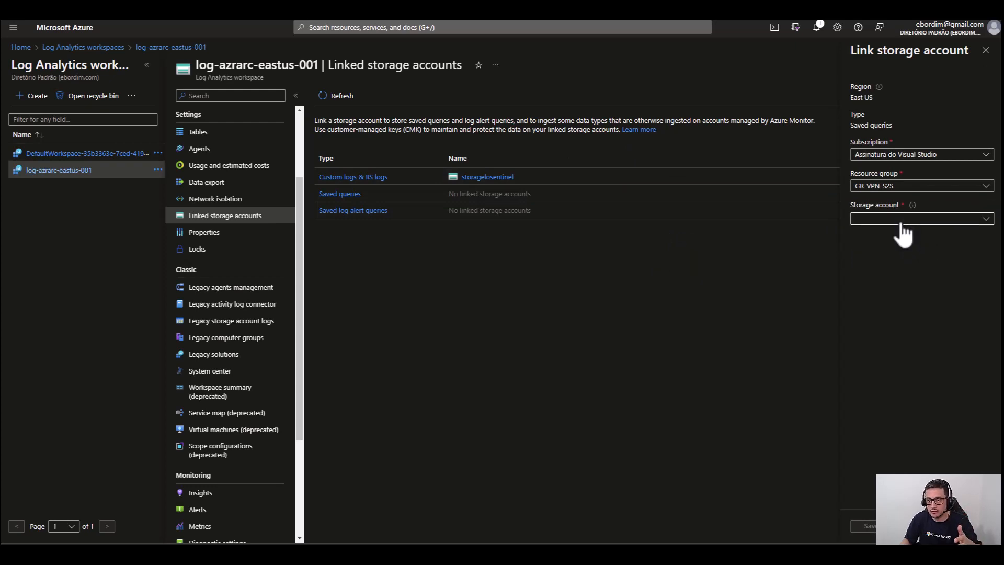
{"action": "left_click", "coordinate": [900, 221]}
{"action": "left_click", "coordinate": [895, 255]}
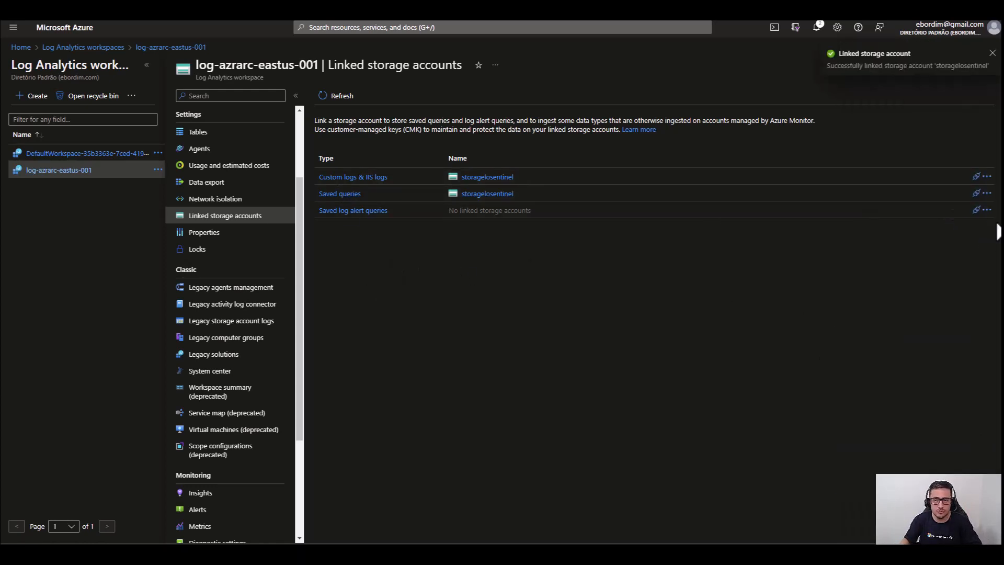
{"action": "left_click", "coordinate": [975, 210]}
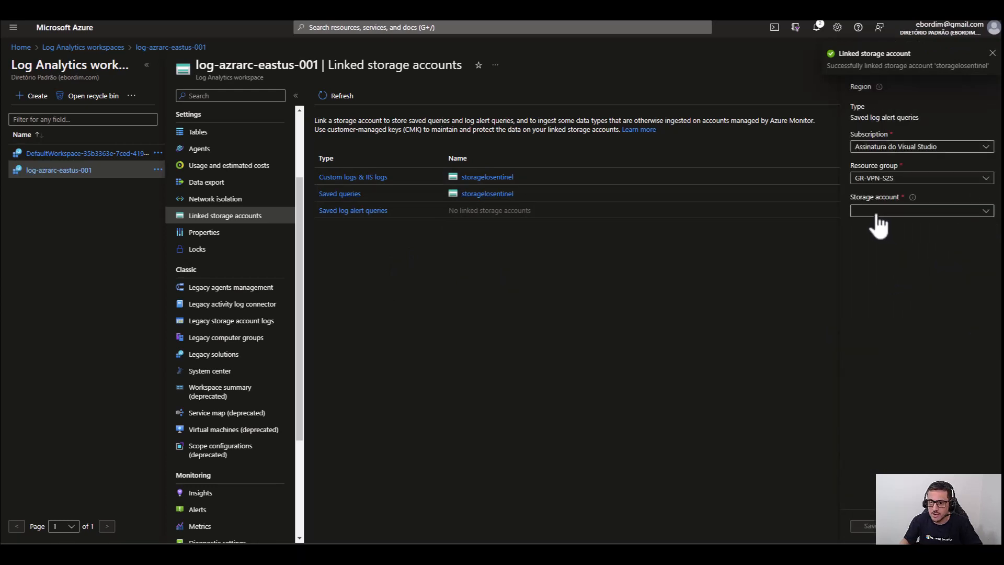
{"action": "left_click", "coordinate": [885, 223]}
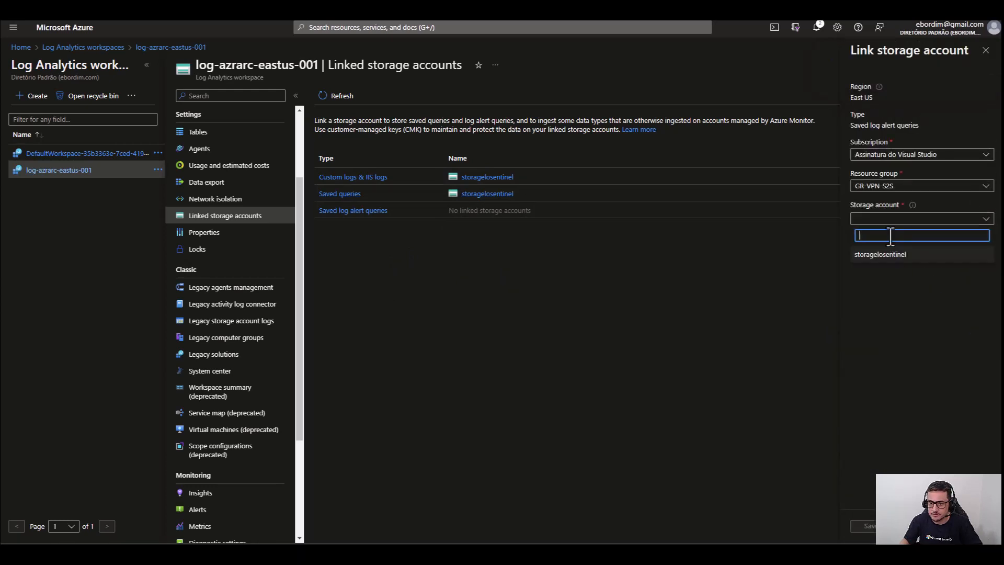
{"action": "left_click", "coordinate": [889, 255]}
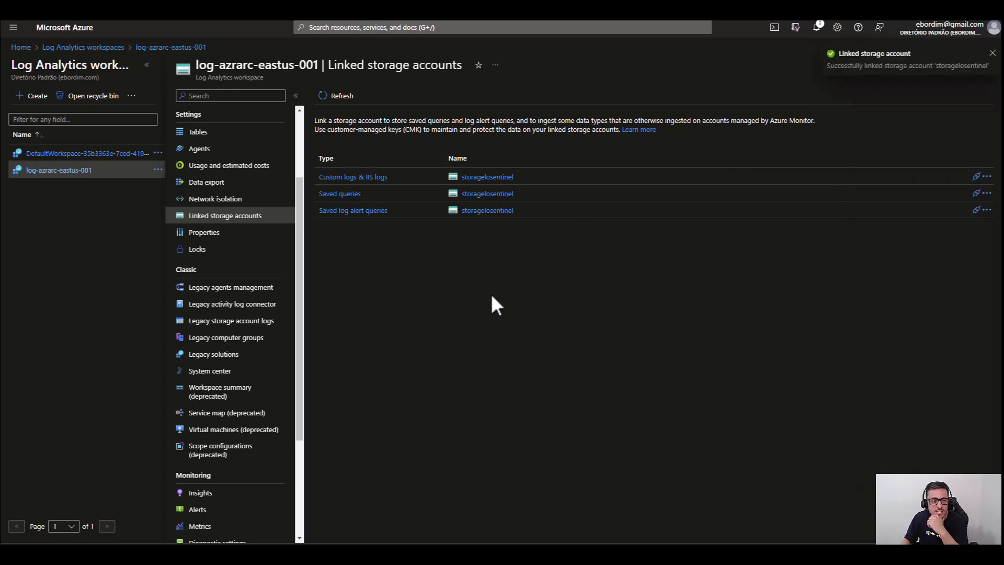
Step: Open the log-azrarc-eastus-001 workspace in Microsoft Sentinel and look over its overview page
{"action": "left_click", "coordinate": [406, 27]}
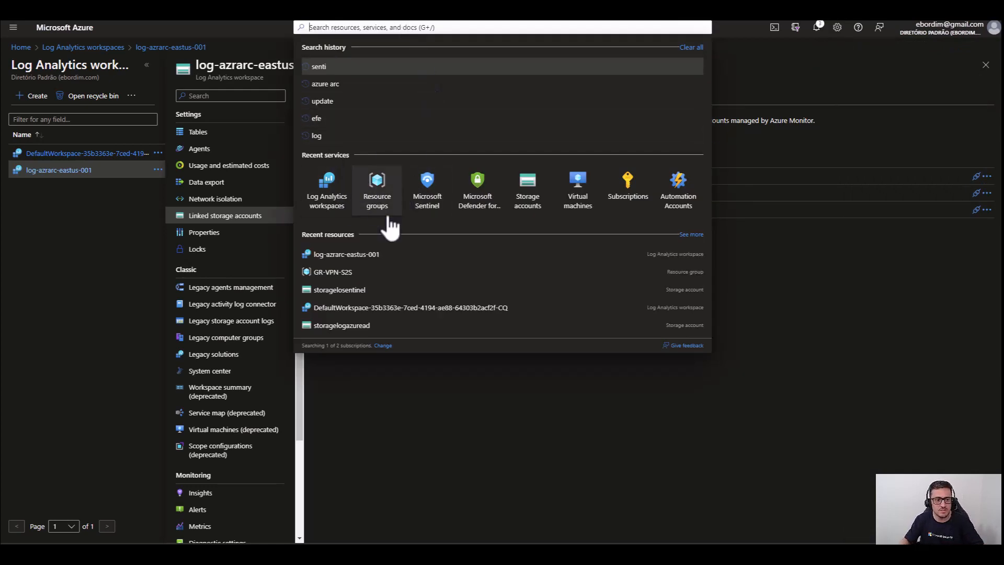
{"action": "left_click", "coordinate": [429, 192]}
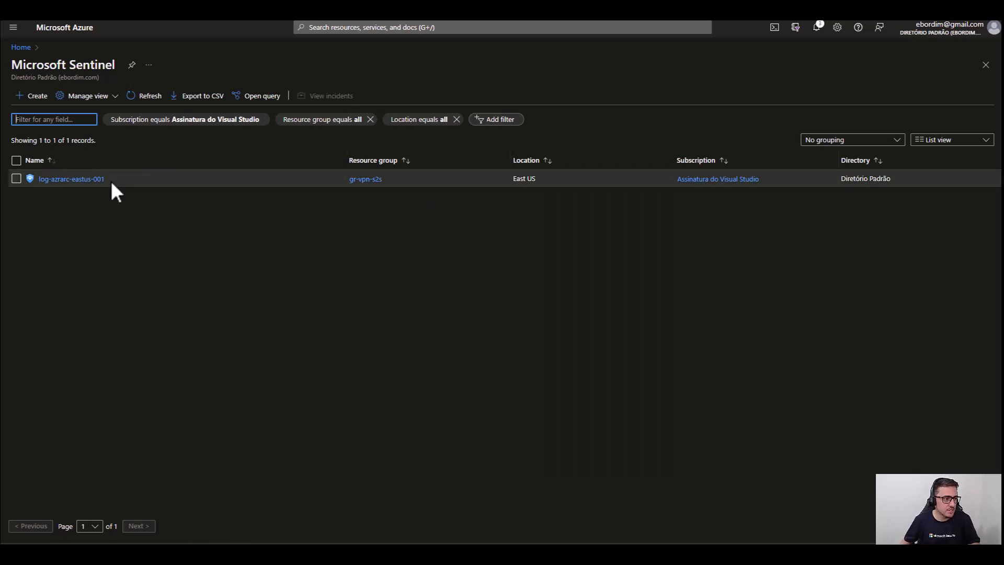
{"action": "left_click", "coordinate": [76, 179]}
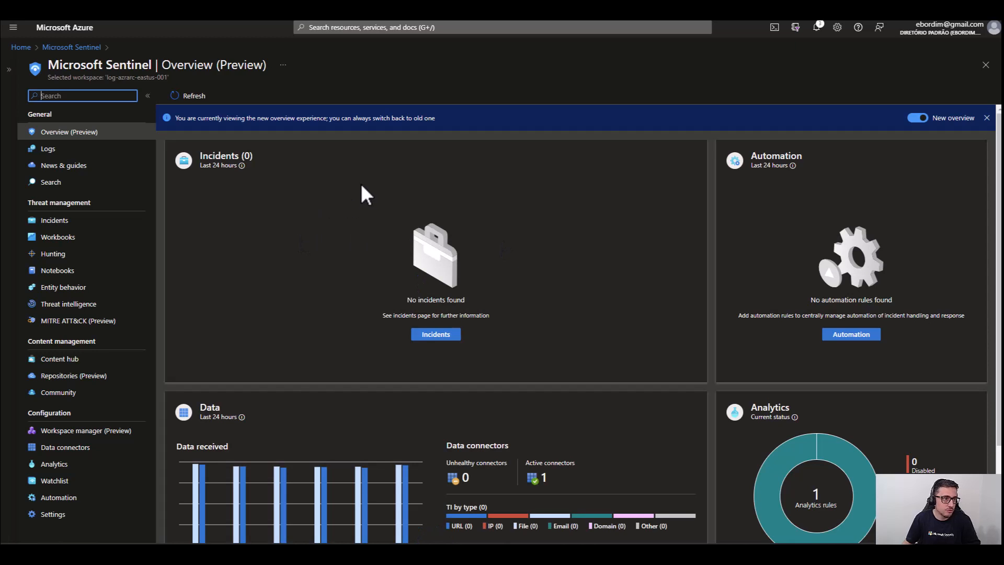
{"action": "scroll", "coordinate": [438, 214], "scroll_direction": "down", "scroll_amount": 3}
{"action": "scroll", "coordinate": [545, 336], "scroll_direction": "up", "scroll_amount": 2}
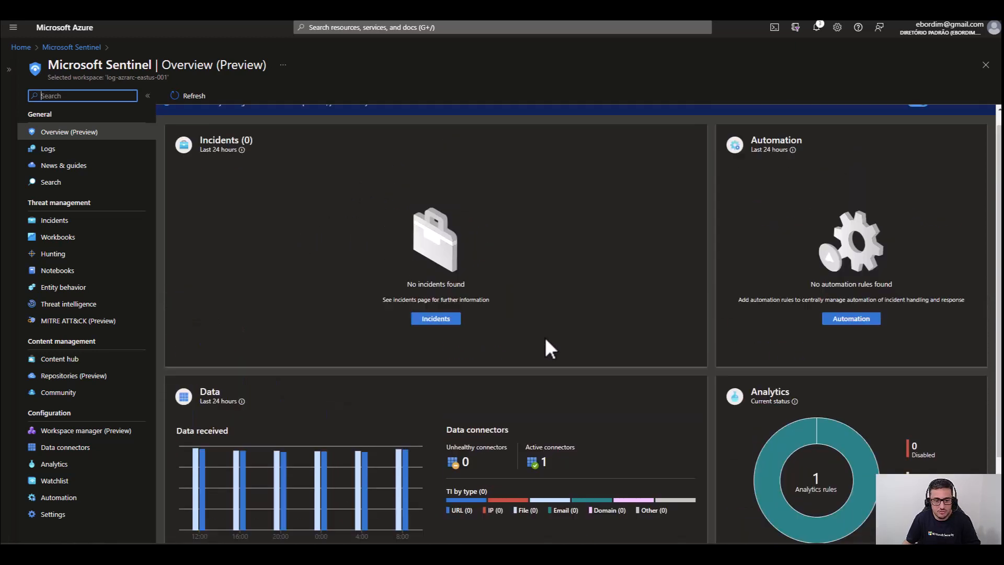
{"action": "scroll", "coordinate": [545, 337], "scroll_direction": "up", "scroll_amount": 1}
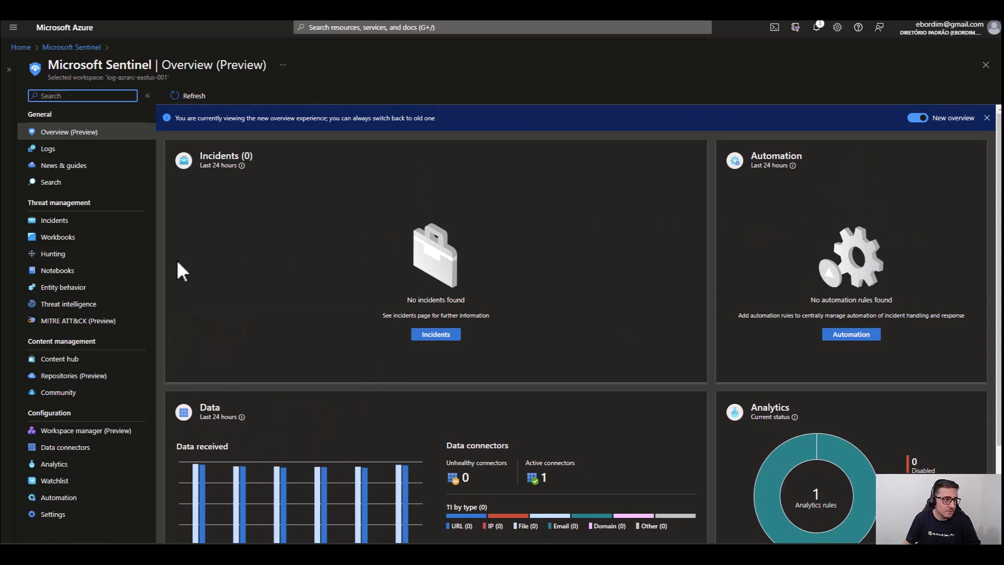
Step: Read the Get started guide in Sentinel's News & guides, covering data collection, analytics rules, and automation and orchestration
{"action": "left_click", "coordinate": [78, 166]}
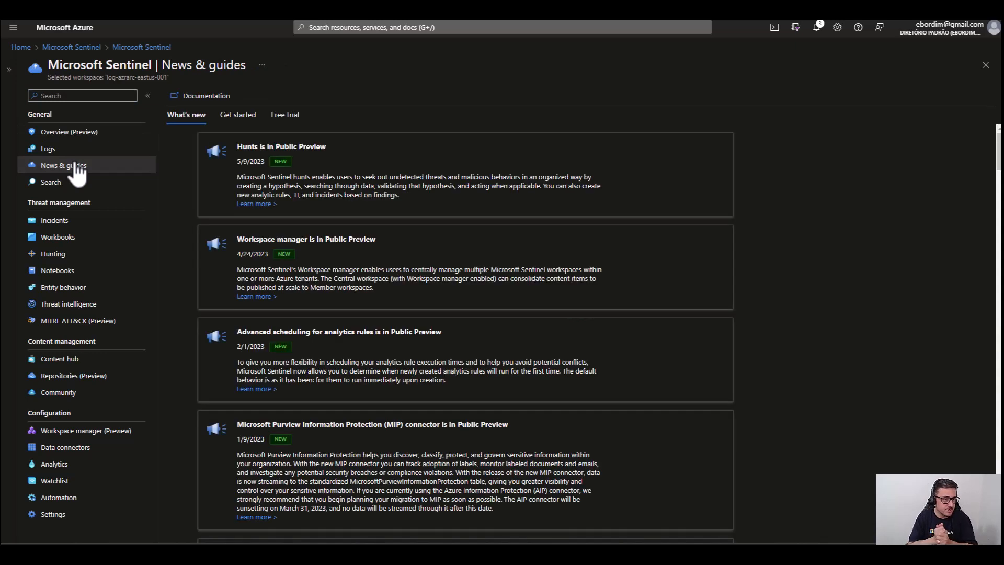
{"action": "left_click", "coordinate": [225, 116]}
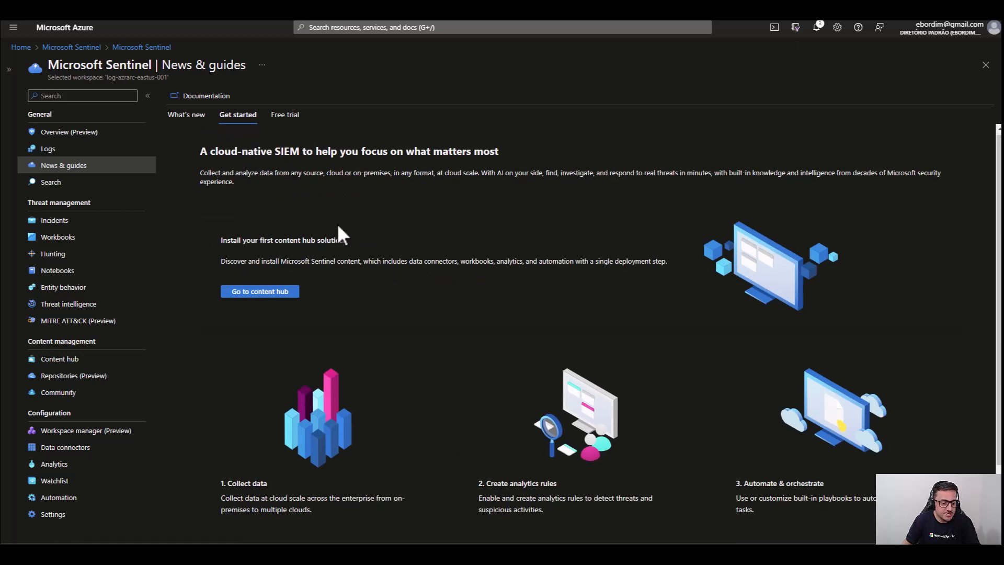
{"action": "scroll", "coordinate": [378, 330], "scroll_direction": "down", "scroll_amount": 2}
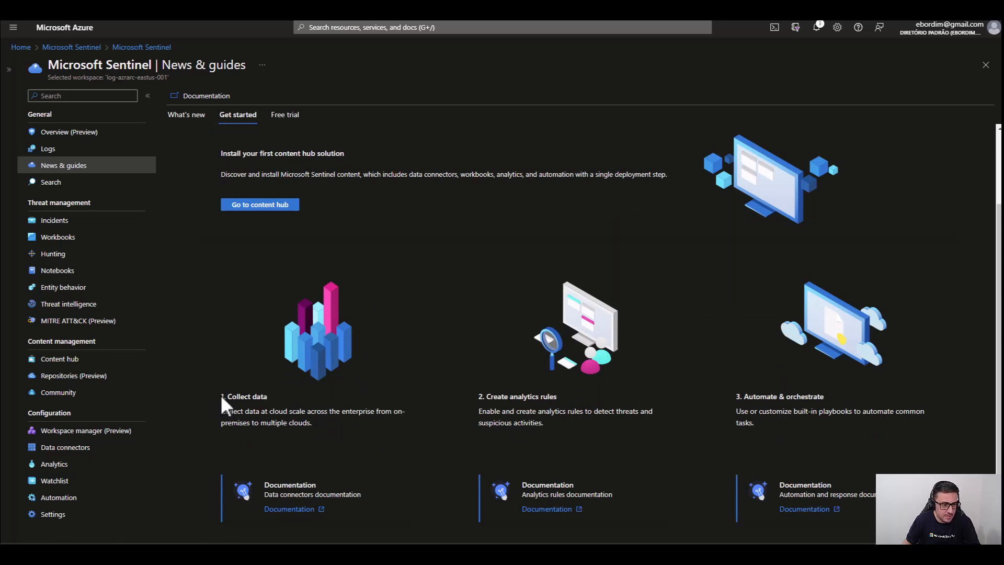
{"action": "left_click_drag", "start_coordinate": [222, 397], "coordinate": [280, 395]}
{"action": "left_click", "coordinate": [280, 395]}
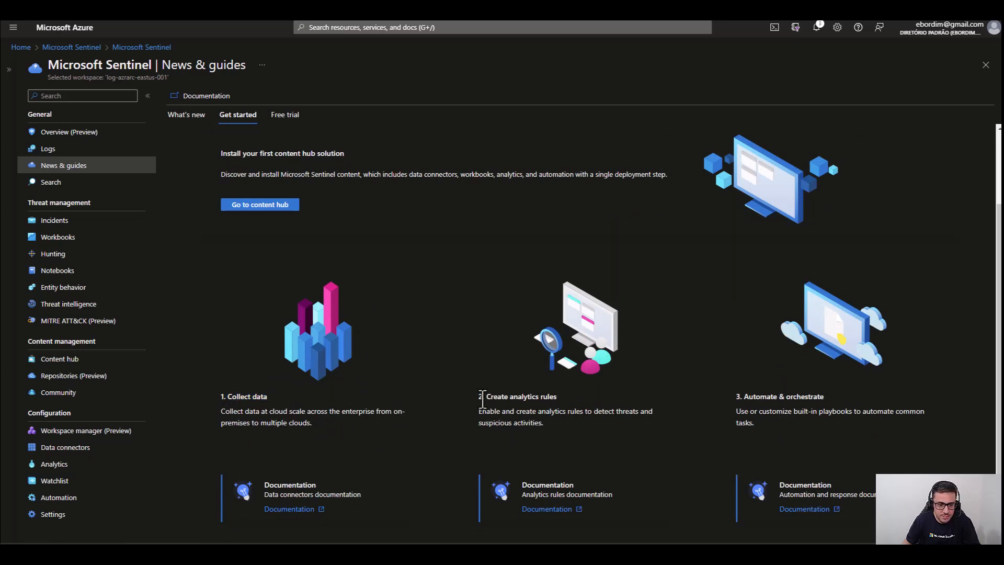
{"action": "left_click_drag", "start_coordinate": [482, 399], "coordinate": [566, 393]}
{"action": "left_click", "coordinate": [591, 421]}
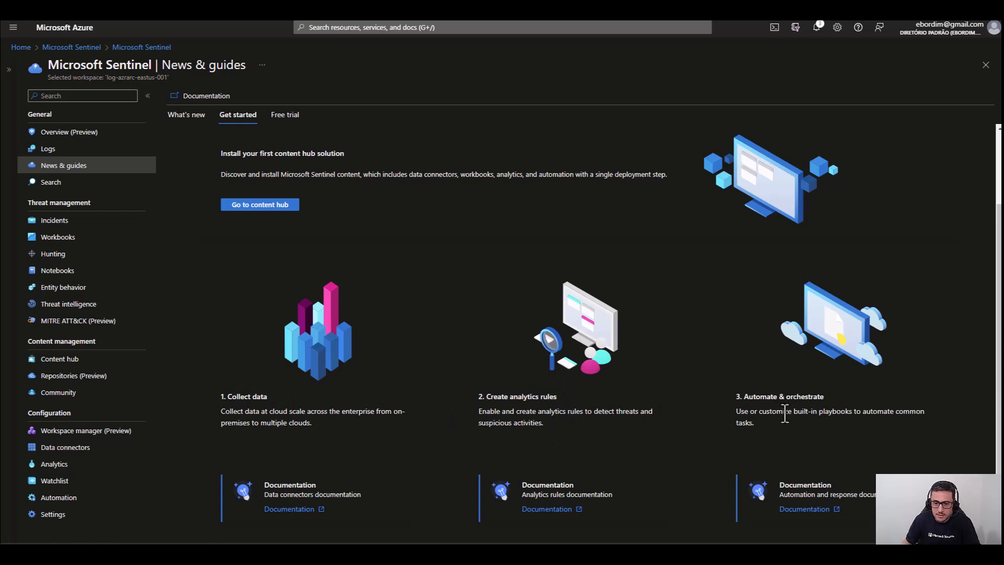
{"action": "left_click_drag", "start_coordinate": [736, 400], "coordinate": [846, 397]}
{"action": "left_click", "coordinate": [814, 422]}
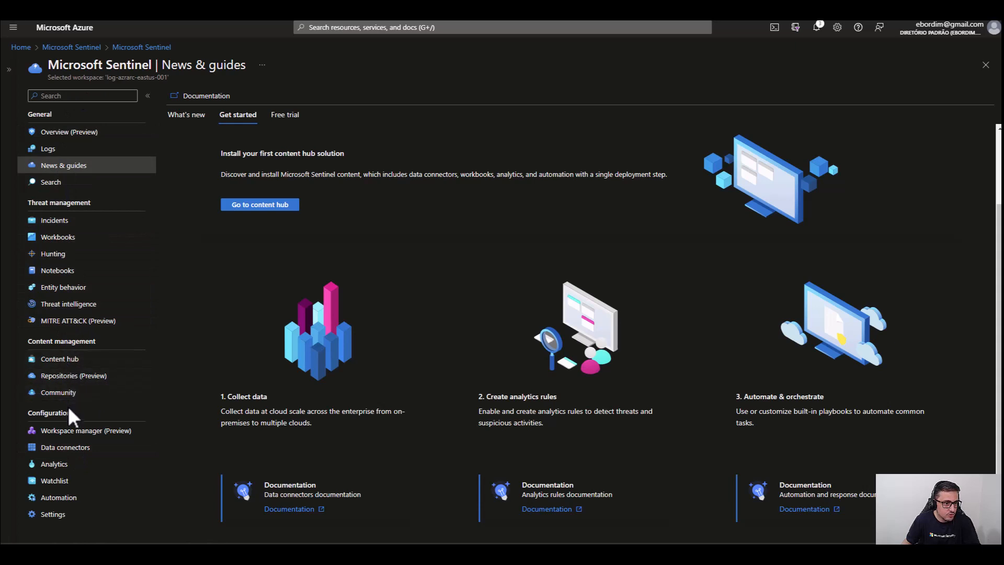
Step: View Sentinel's data connectors page and its featured data connectors, and return to the data connectors page
{"action": "left_click_drag", "start_coordinate": [33, 416], "coordinate": [86, 412]}
{"action": "left_click", "coordinate": [66, 448]}
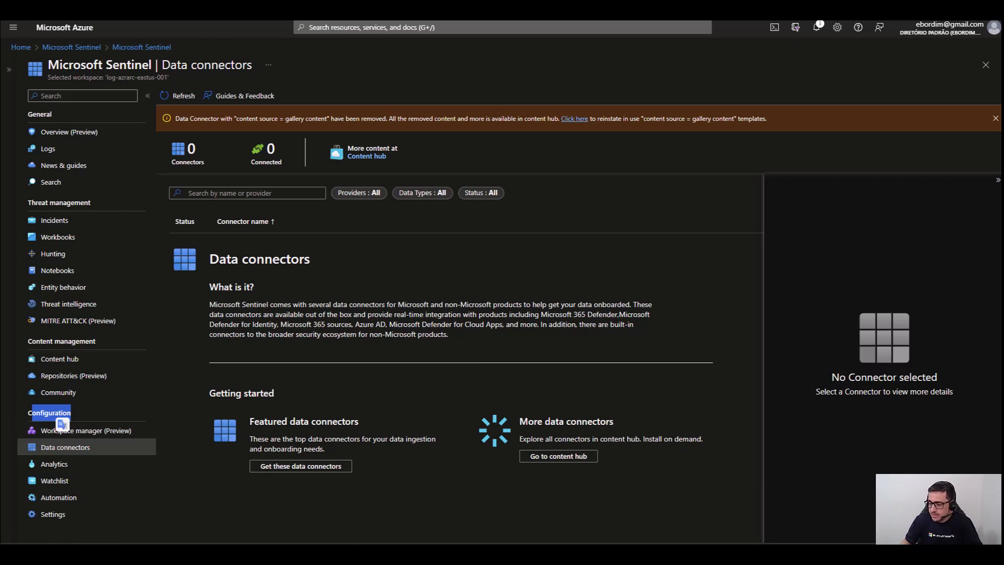
{"action": "left_click", "coordinate": [9, 413]}
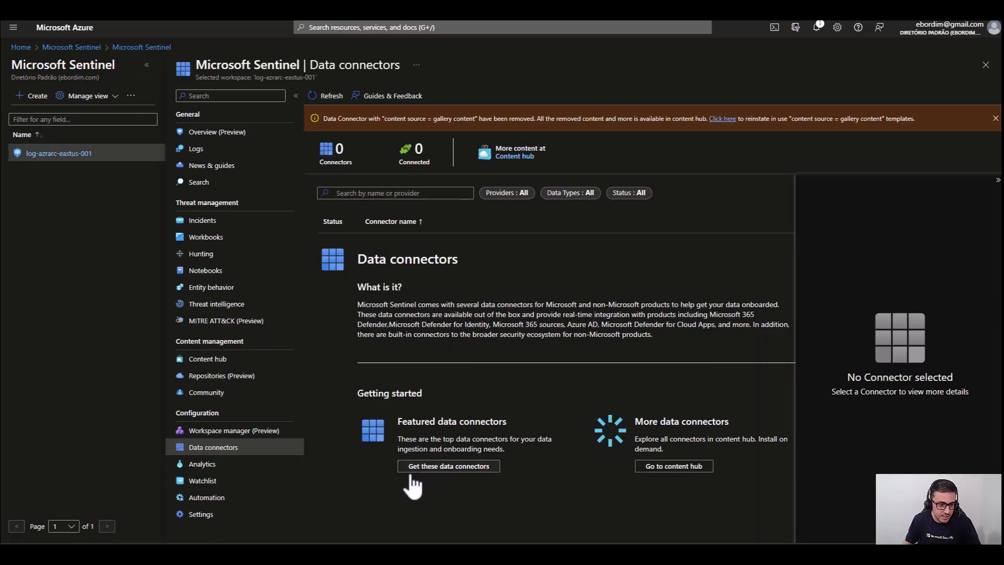
{"action": "left_click", "coordinate": [445, 467]}
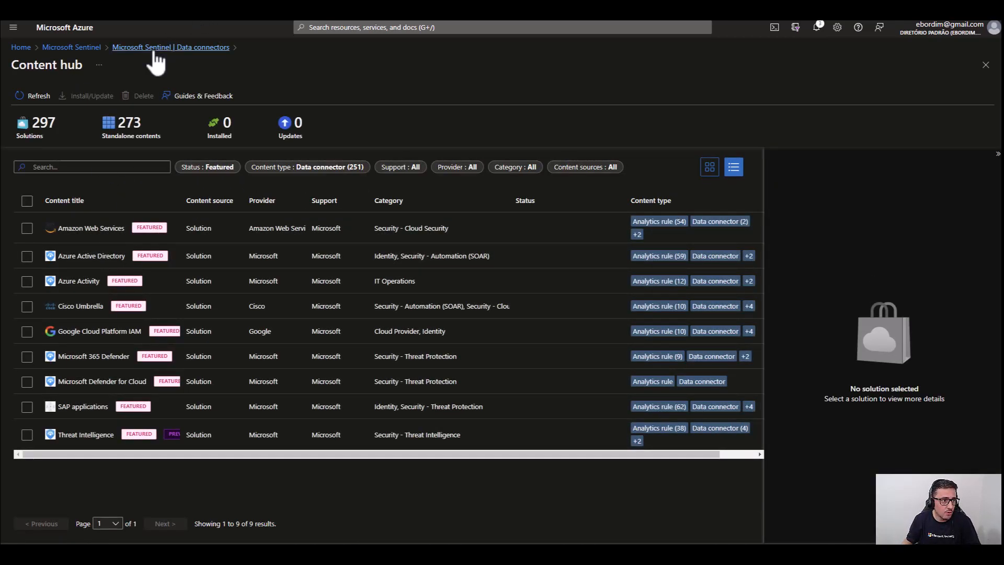
{"action": "left_click", "coordinate": [155, 47]}
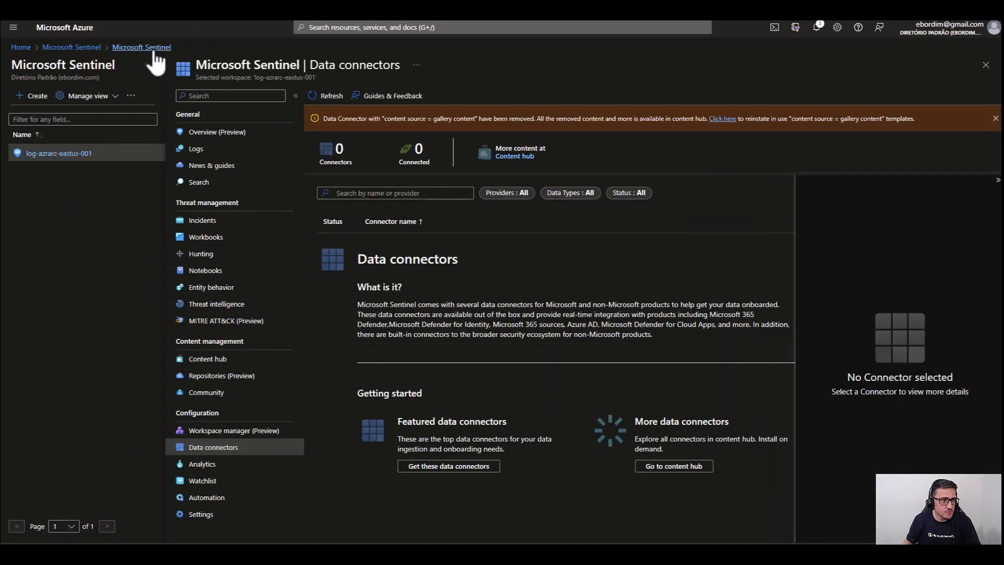
Step: Search the content hub for "Microsoft defender" and install the Microsoft Defender for Cloud solution
{"action": "left_click", "coordinate": [207, 366]}
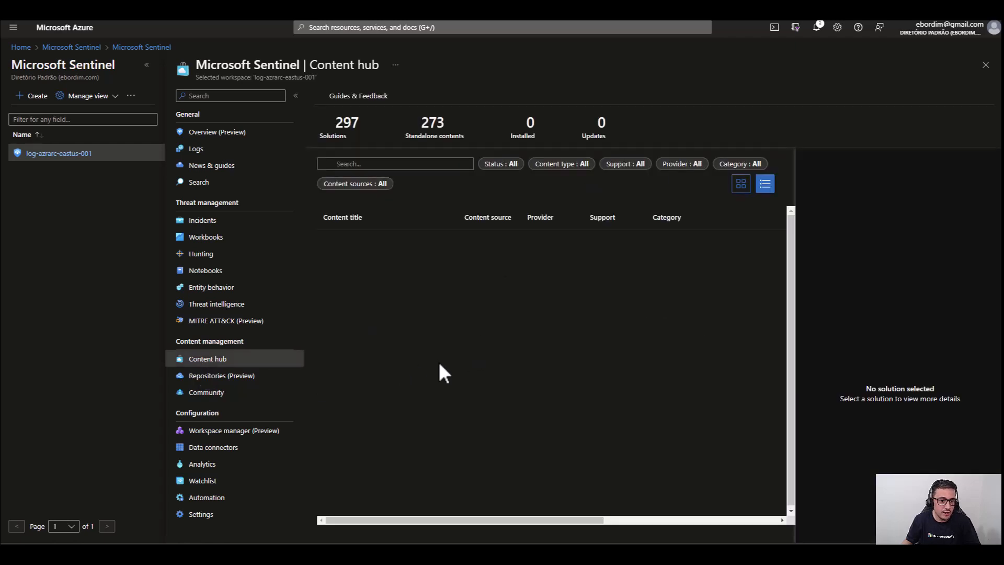
{"action": "left_click", "coordinate": [394, 163]}
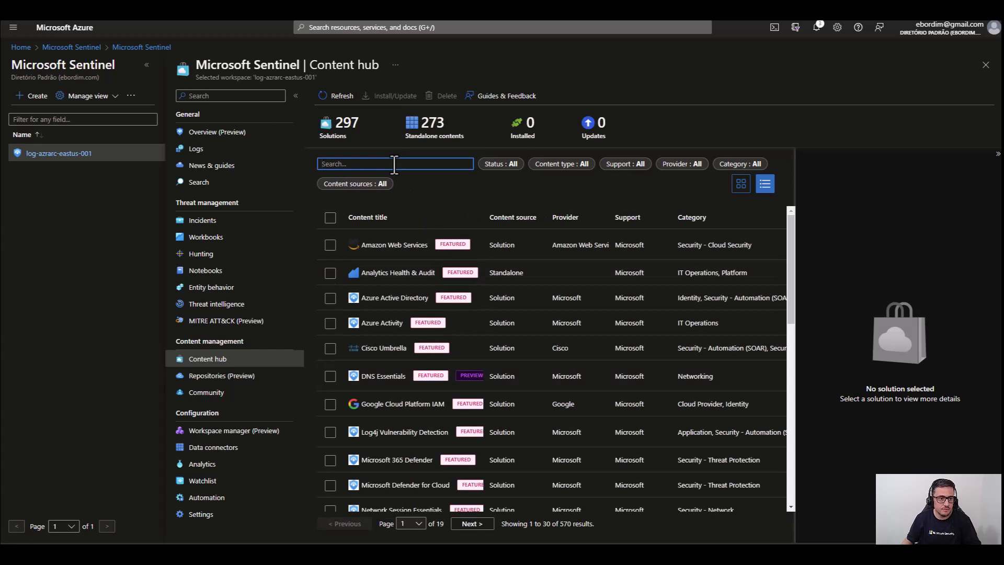
{"action": "type", "text": "Microsoft "}
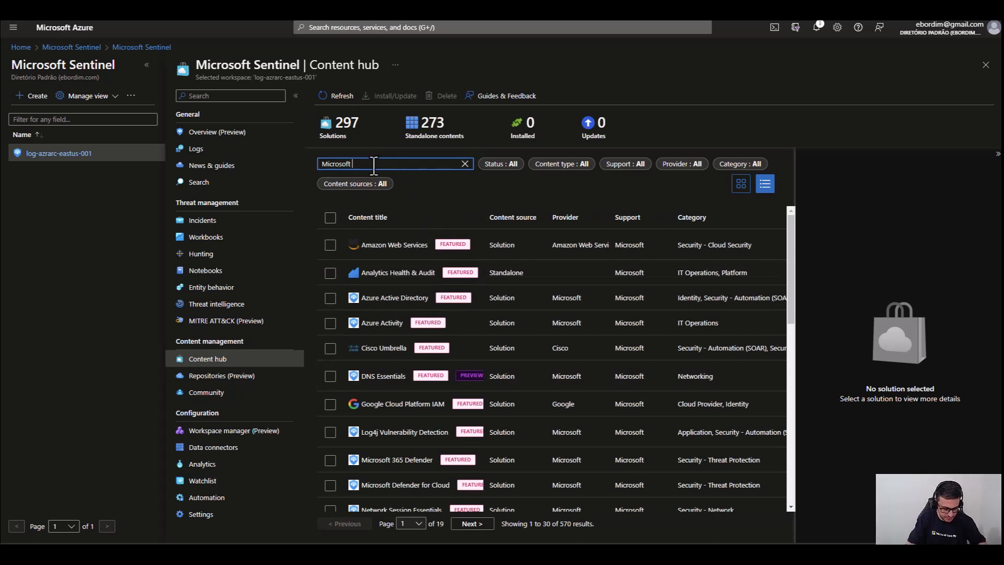
{"action": "type", "text": "defender"}
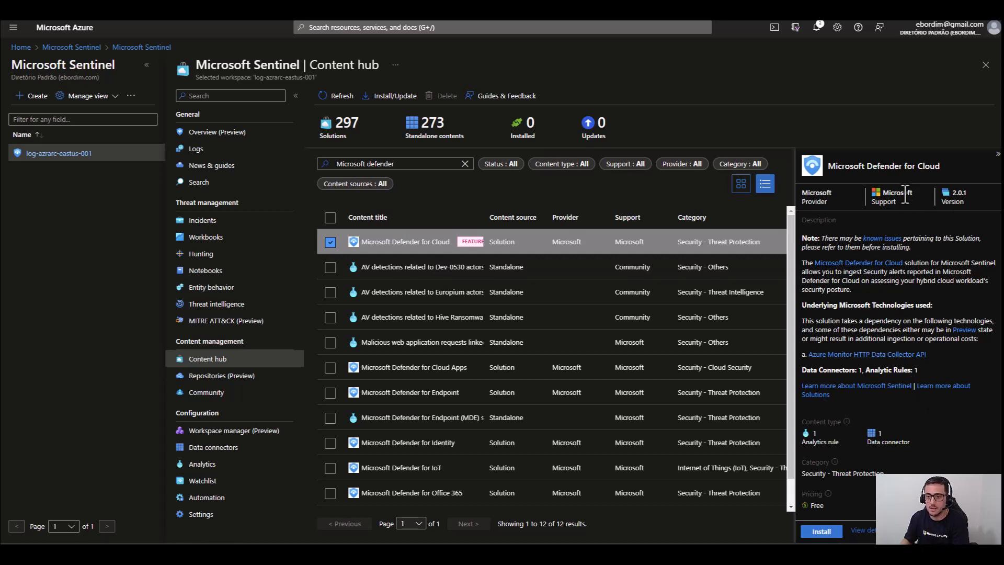
{"action": "left_click", "coordinate": [836, 533]}
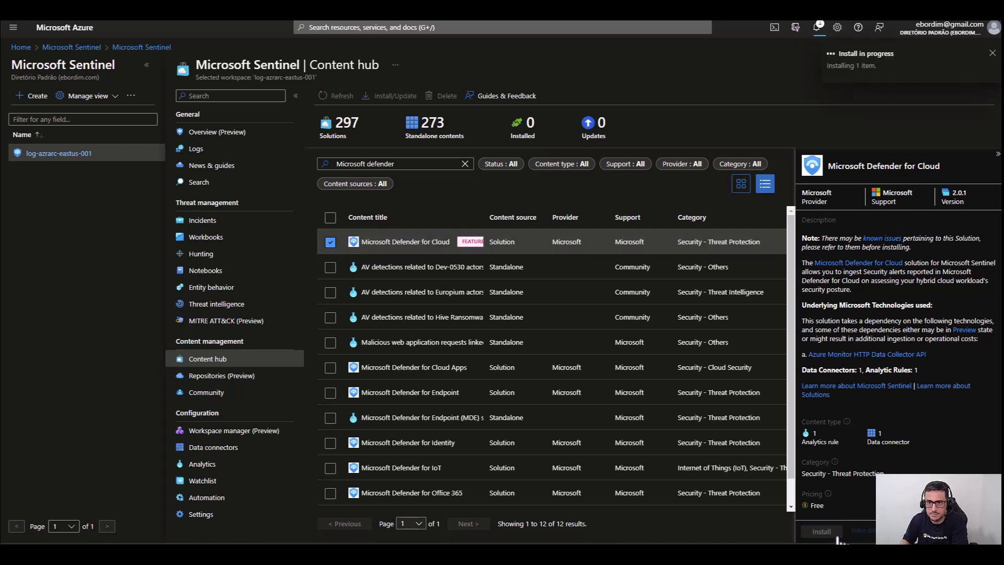
Step: Check the installation notification and review the Microsoft Defender for Cloud solution in the refreshed content hub
{"action": "left_click", "coordinate": [817, 27]}
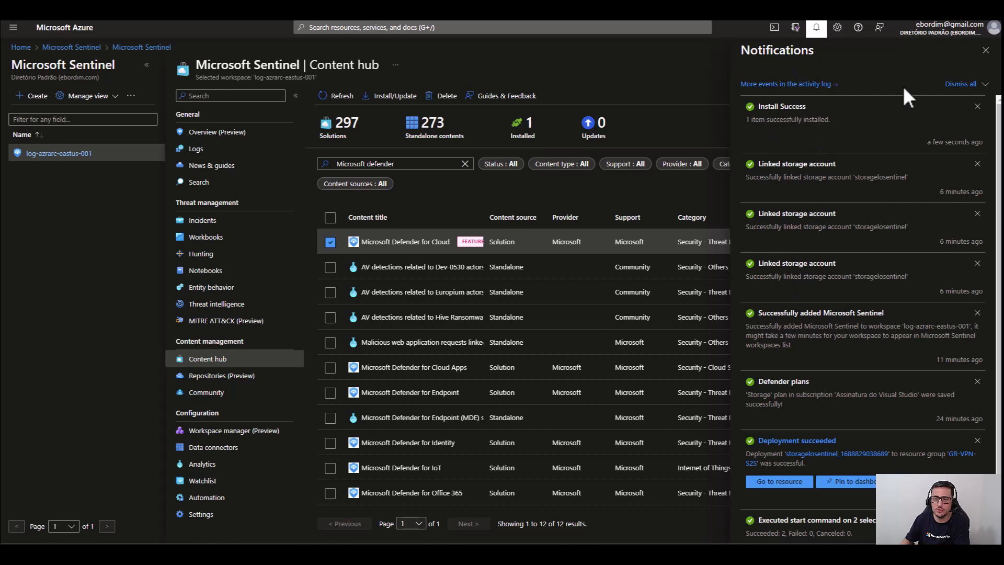
{"action": "left_click", "coordinate": [985, 51]}
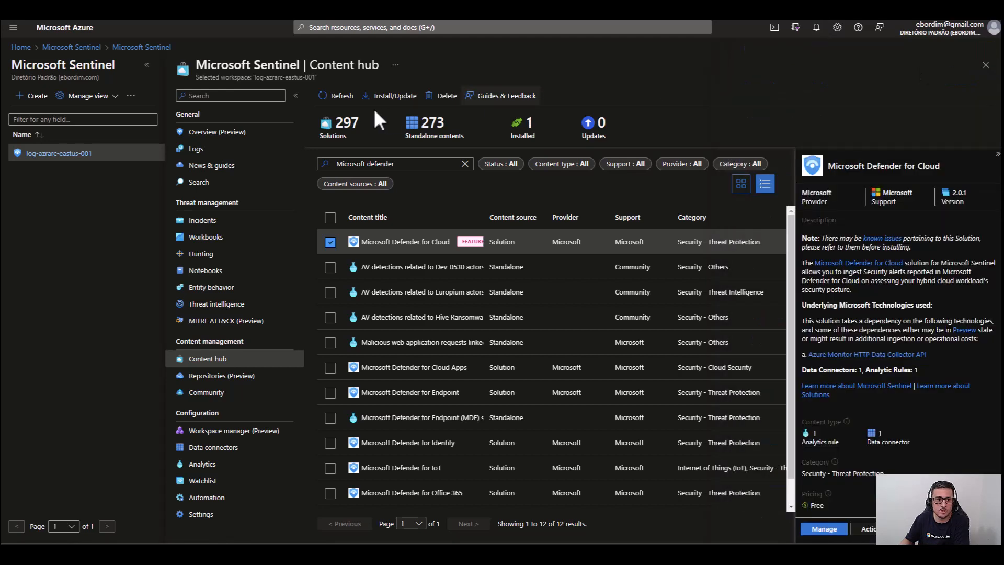
{"action": "left_click", "coordinate": [338, 98]}
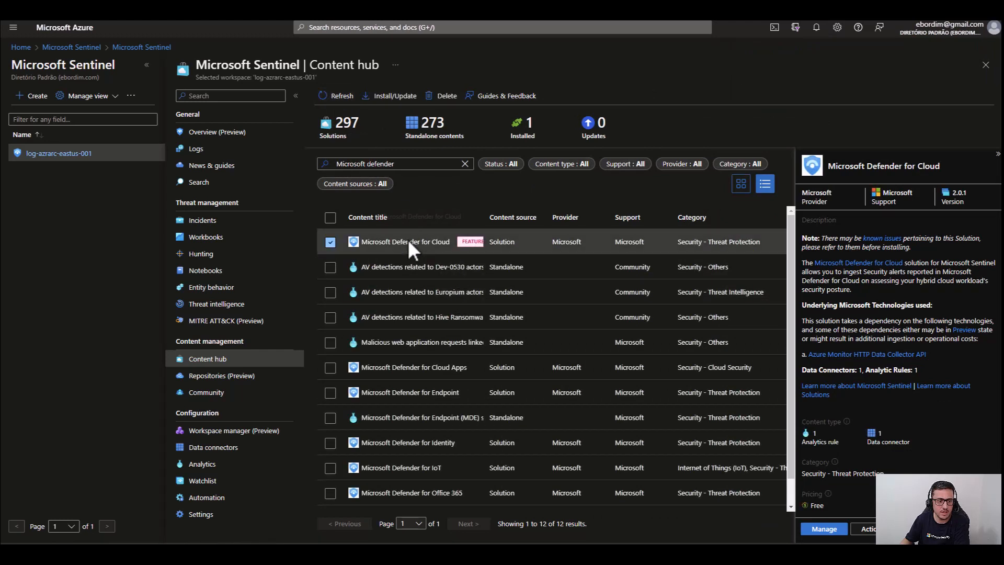
{"action": "left_click", "coordinate": [408, 239]}
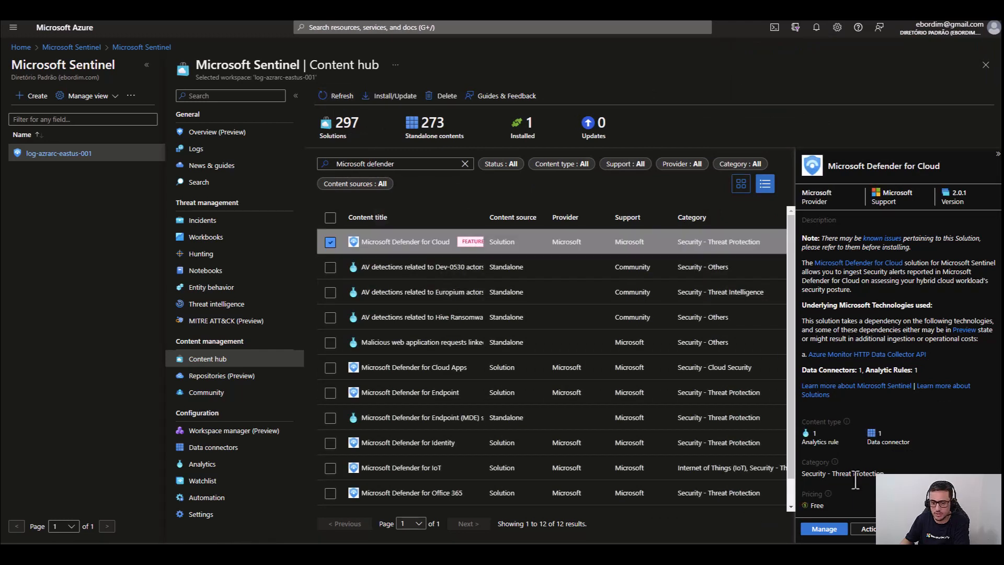
Step: Open the Microsoft Defender for Cloud solution for management and examine its installed content items and configuration-needed summary, translating the "Configuration needed" label
{"action": "left_click", "coordinate": [833, 531]}
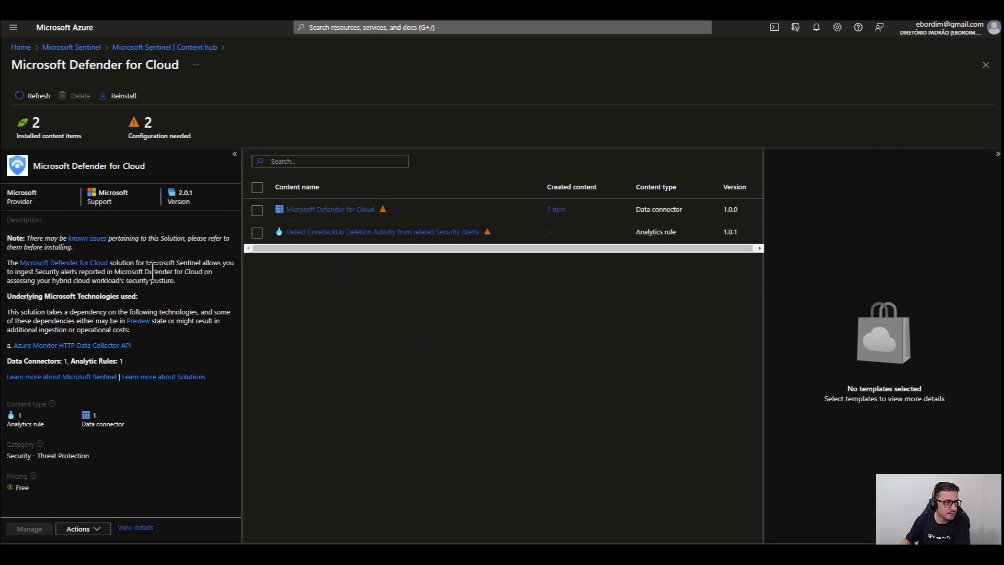
{"action": "left_click_drag", "start_coordinate": [16, 136], "coordinate": [87, 137]}
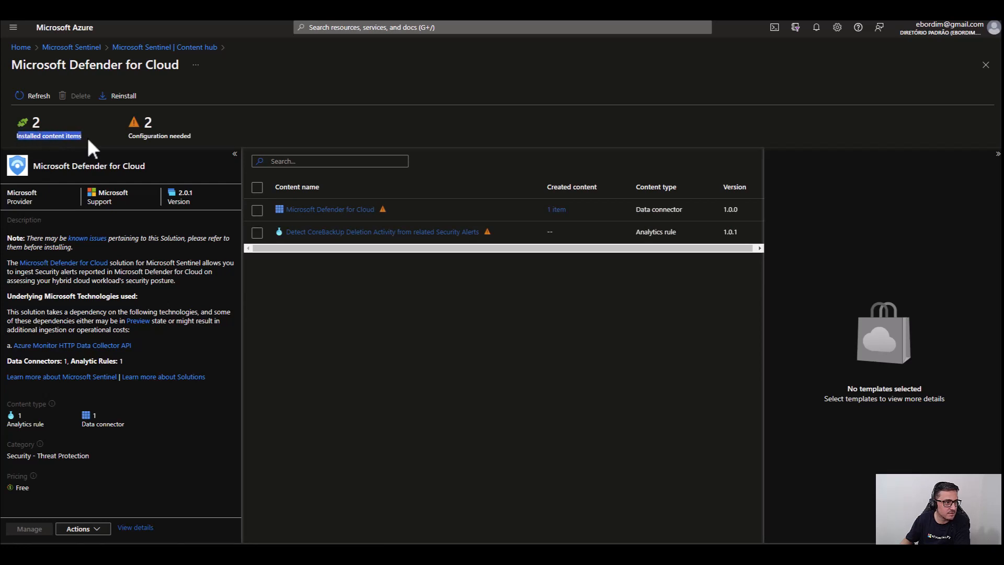
{"action": "left_click", "coordinate": [379, 386]}
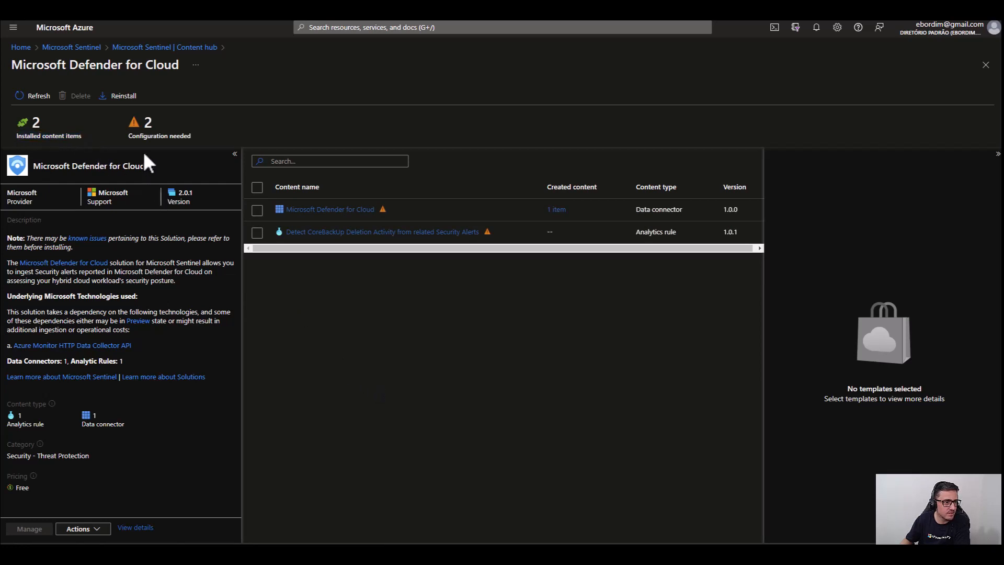
{"action": "left_click_drag", "start_coordinate": [131, 136], "coordinate": [192, 137]}
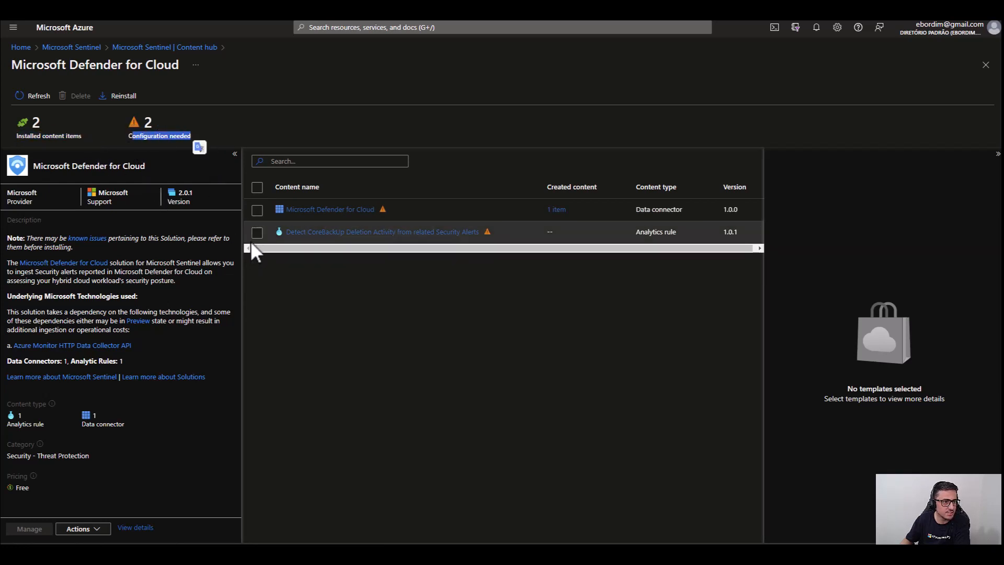
{"action": "left_click", "coordinate": [370, 355]}
{"action": "left_click_drag", "start_coordinate": [124, 138], "coordinate": [207, 139]}
{"action": "left_click", "coordinate": [201, 123]}
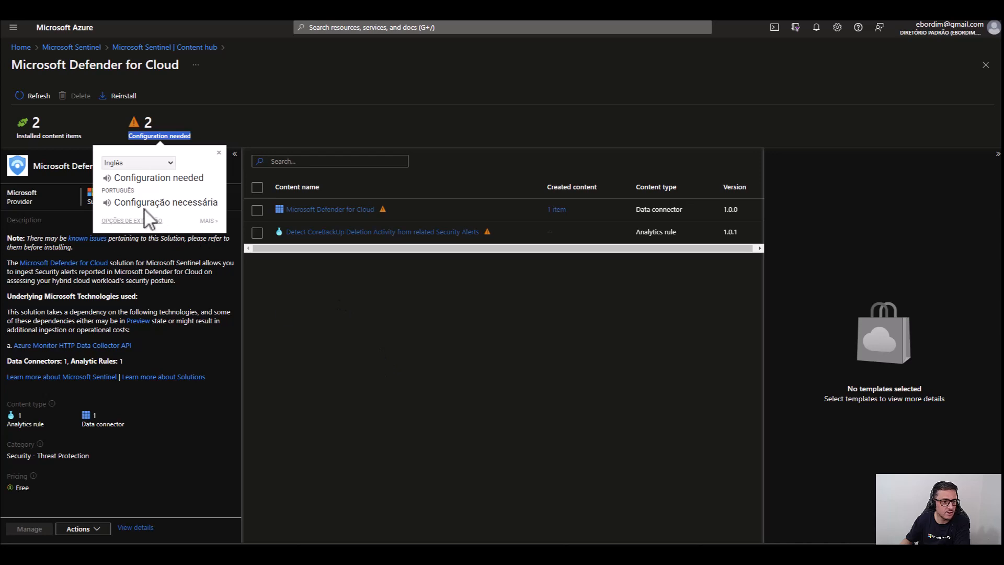
{"action": "left_click", "coordinate": [340, 336]}
Step: Select only the Microsoft Defender for Cloud data connector among the solution's content and open its connector page
{"action": "left_click", "coordinate": [255, 209]}
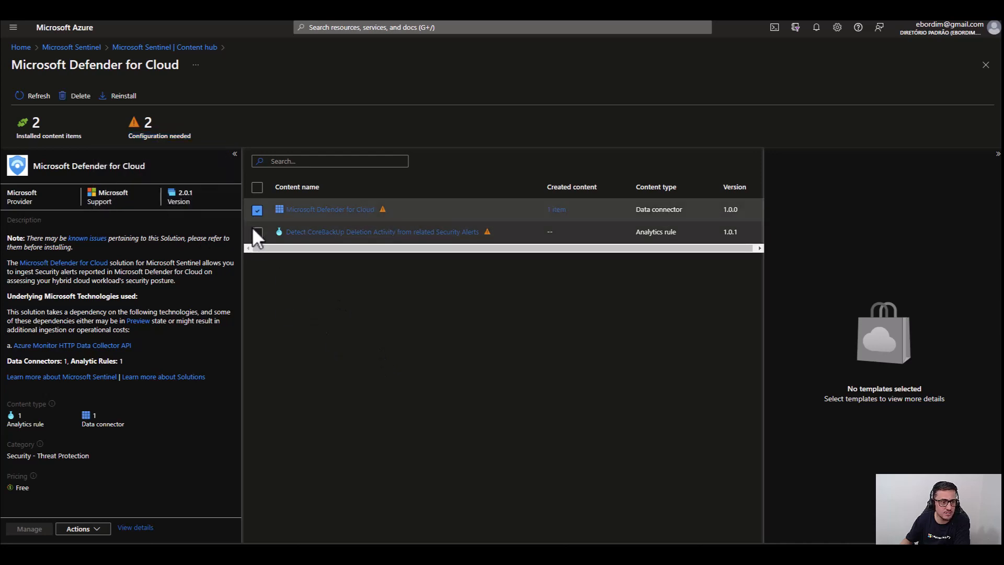
{"action": "left_click", "coordinate": [257, 232]}
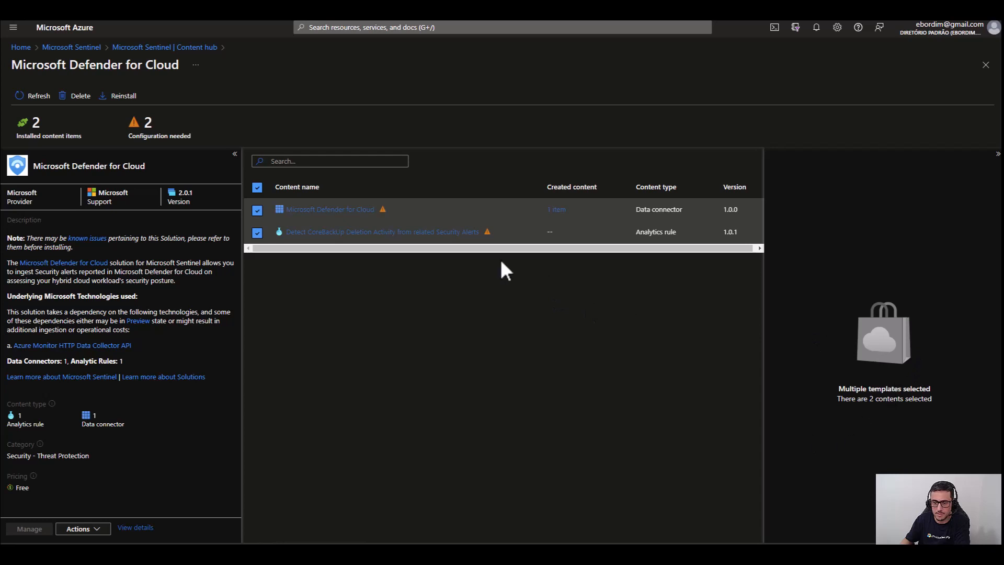
{"action": "left_click", "coordinate": [316, 291]}
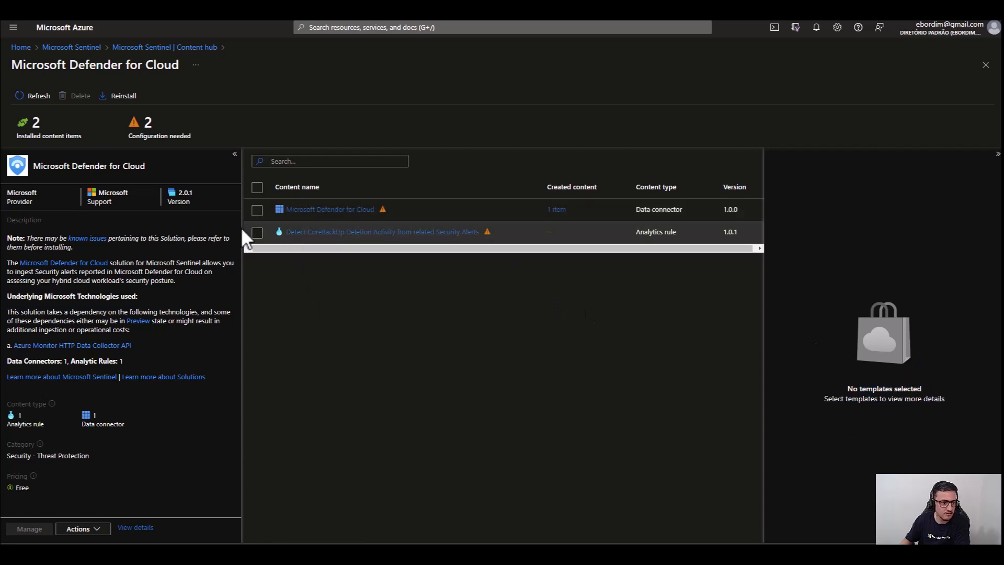
{"action": "left_click", "coordinate": [257, 211]}
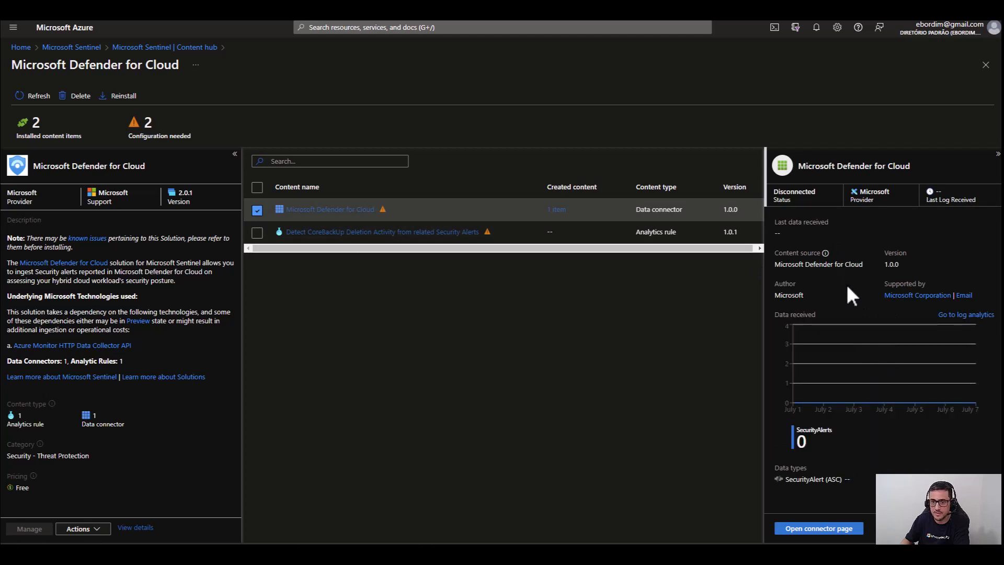
{"action": "left_click", "coordinate": [822, 532]}
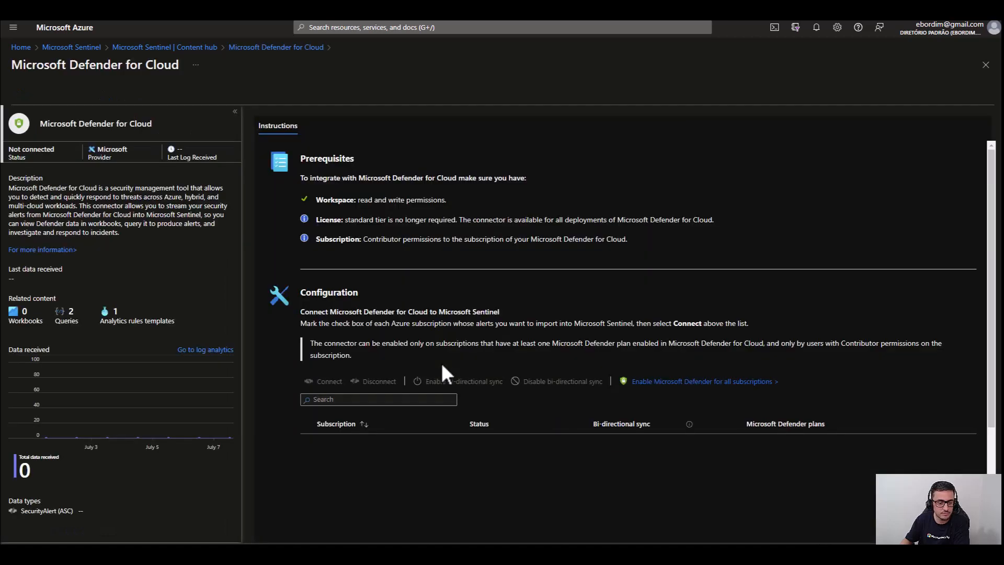
Step: Try to connect the Assinatura do Visual Studio subscription to Microsoft Sentinel in the connector's configuration
{"action": "scroll", "coordinate": [418, 314], "scroll_direction": "down", "scroll_amount": 3}
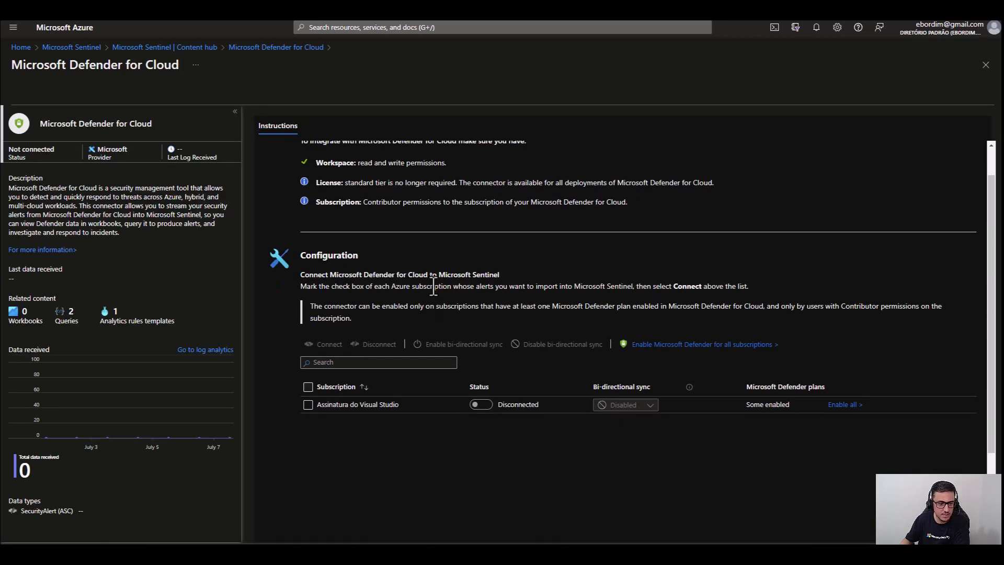
{"action": "scroll", "coordinate": [398, 314], "scroll_direction": "up", "scroll_amount": 3}
{"action": "scroll", "coordinate": [369, 287], "scroll_direction": "down", "scroll_amount": 4}
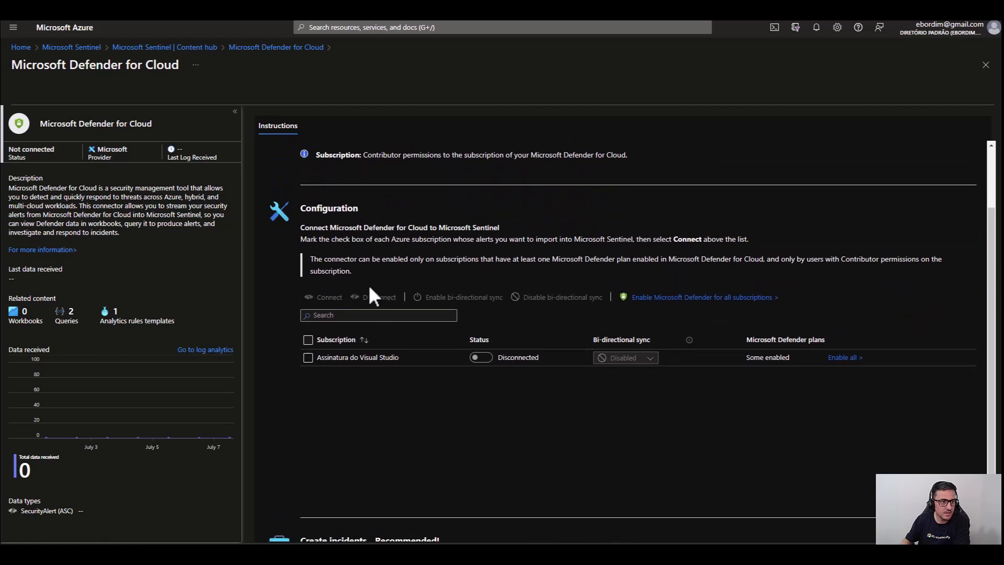
{"action": "left_click", "coordinate": [308, 289]}
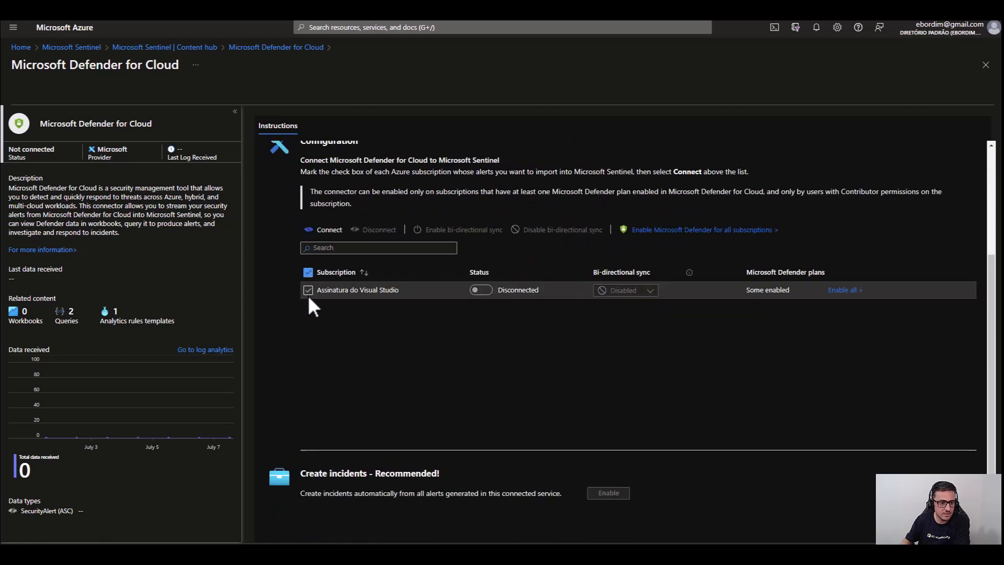
{"action": "left_click", "coordinate": [477, 290]}
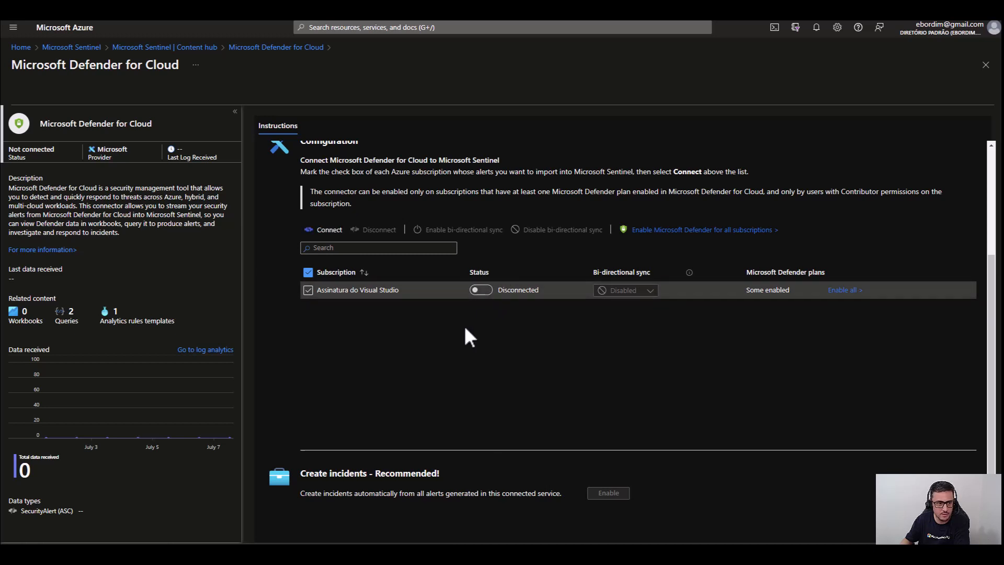
{"action": "scroll", "coordinate": [478, 343], "scroll_direction": "up", "scroll_amount": 2}
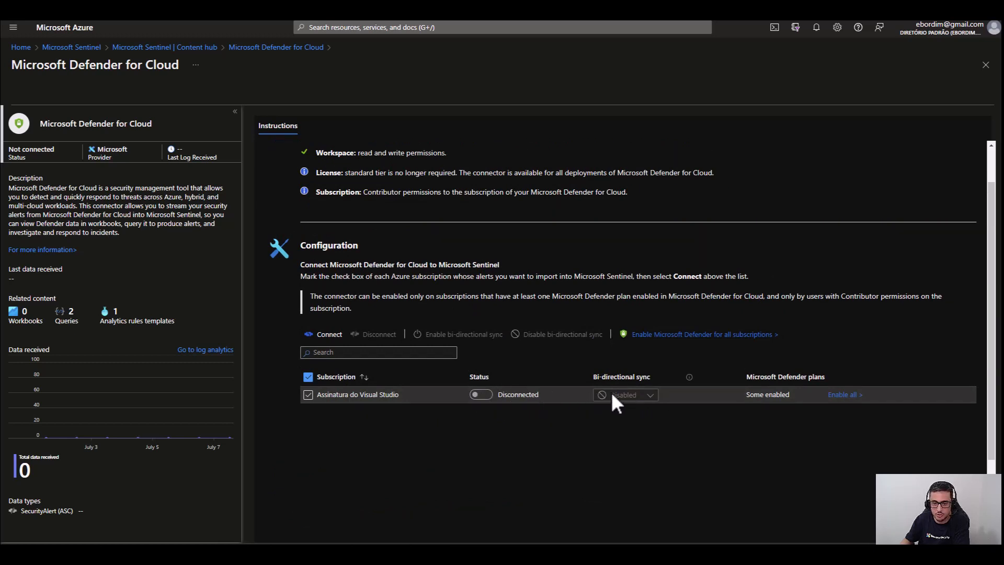
{"action": "scroll", "coordinate": [597, 411], "scroll_direction": "down", "scroll_amount": 2}
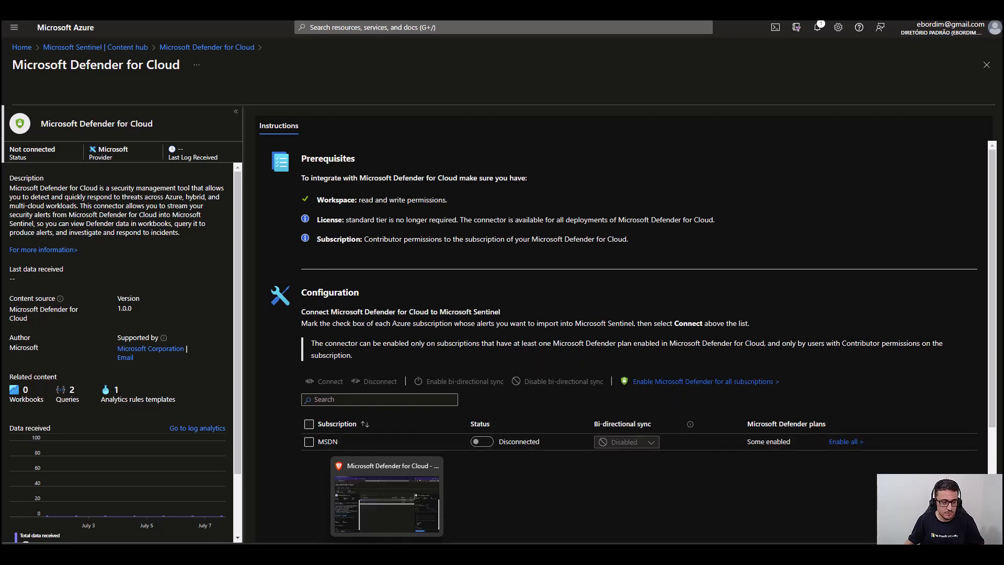
Step: Switch to the browser window with the solution's content, reopen the Microsoft Defender for Cloud connector page, and review its prerequisites and subscription configuration
{"action": "left_click", "coordinate": [387, 495]}
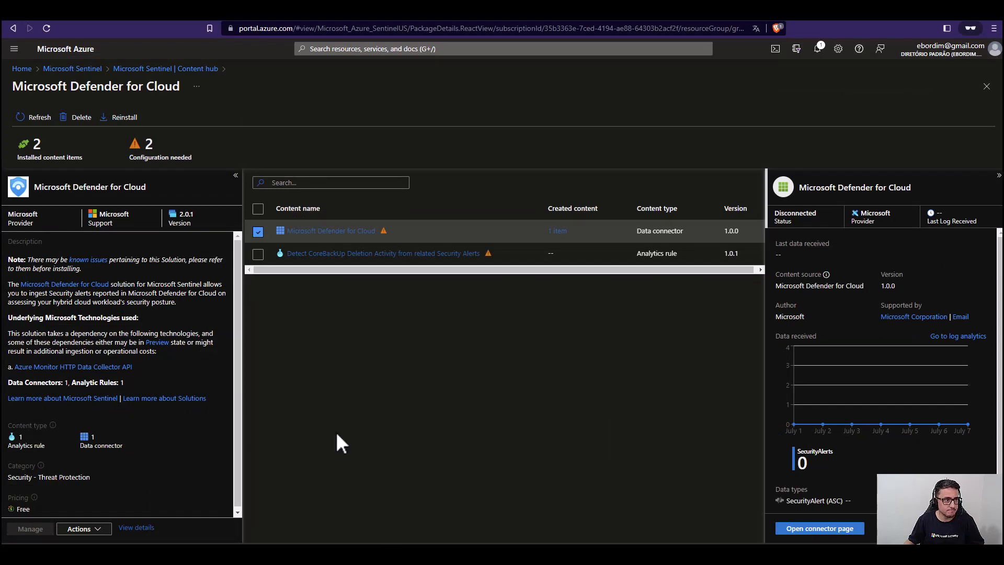
{"action": "mouse_move", "coordinate": [387, 554]}
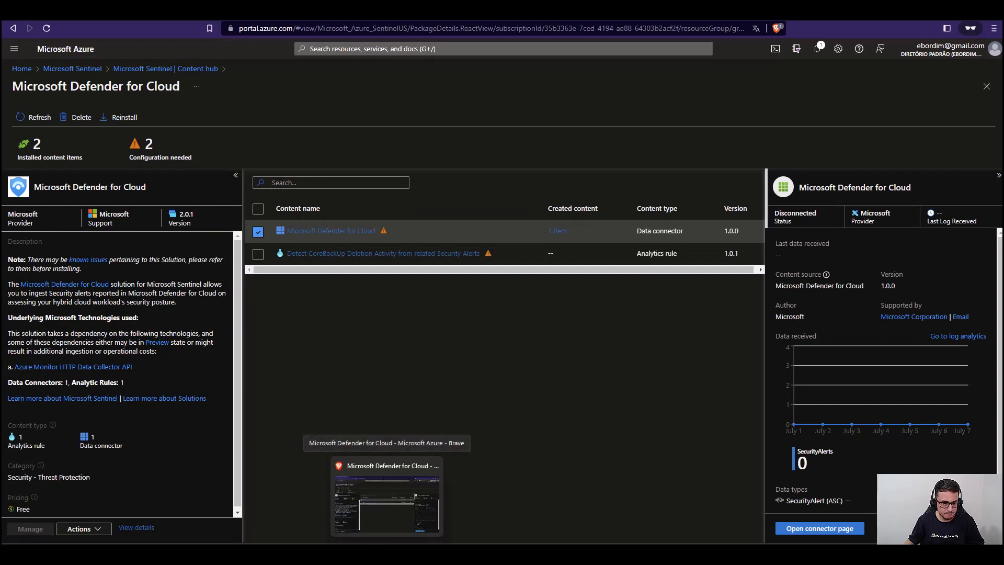
{"action": "left_click", "coordinate": [610, 394]}
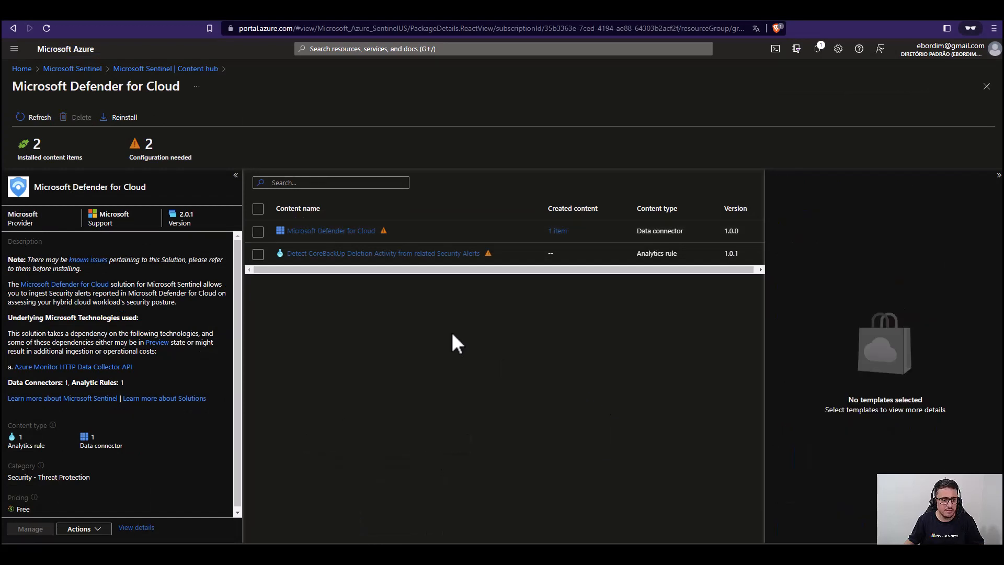
{"action": "left_click", "coordinate": [259, 231]}
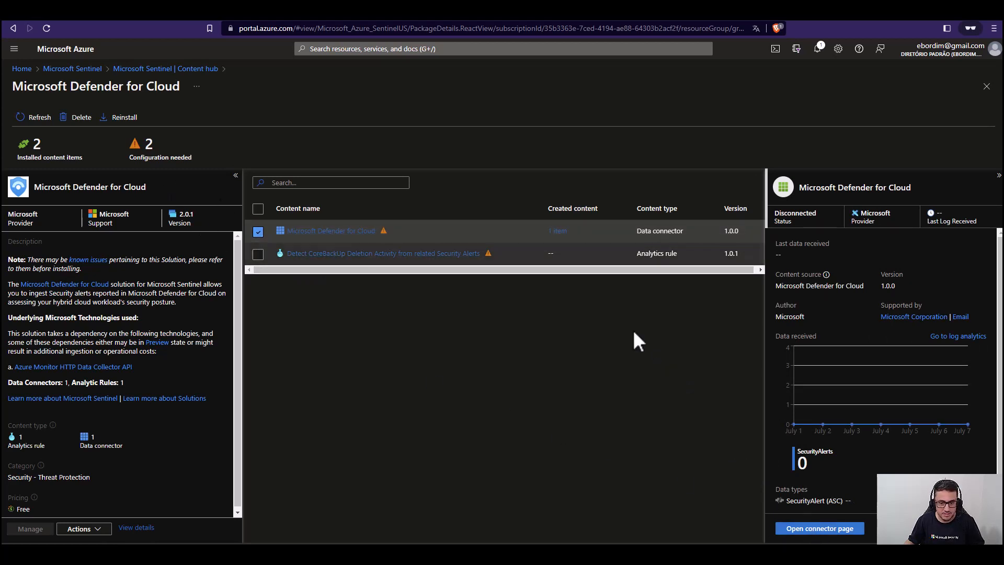
{"action": "left_click", "coordinate": [830, 529]}
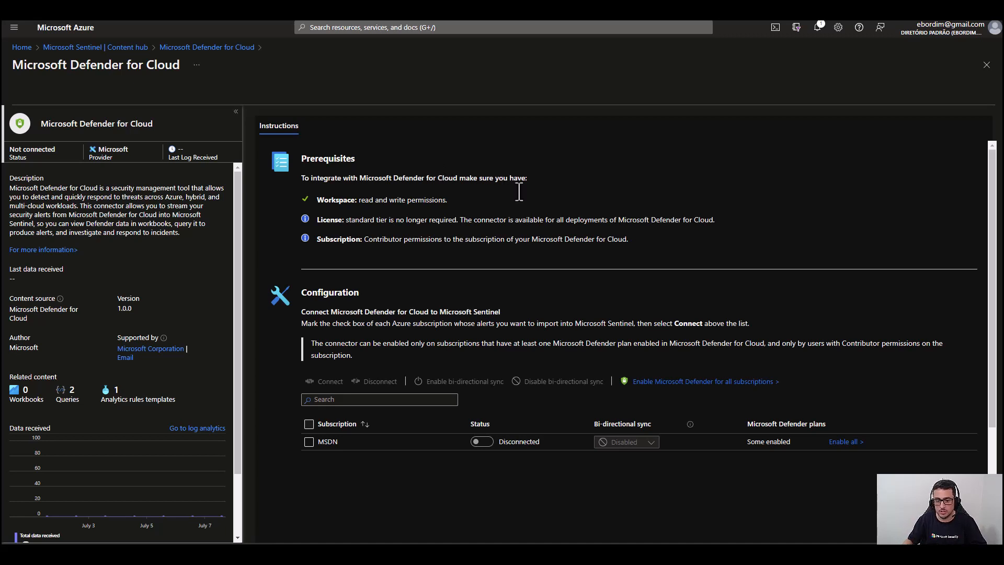
{"action": "scroll", "coordinate": [371, 425], "scroll_direction": "down", "scroll_amount": 2}
{"action": "scroll", "coordinate": [370, 425], "scroll_direction": "down", "scroll_amount": 2}
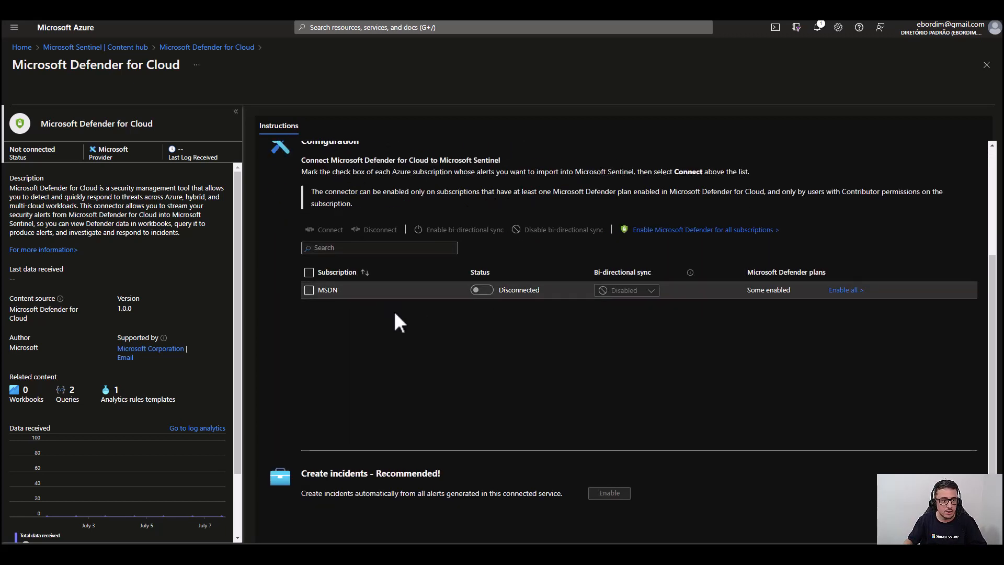
{"action": "scroll", "coordinate": [398, 319], "scroll_direction": "up", "scroll_amount": 3}
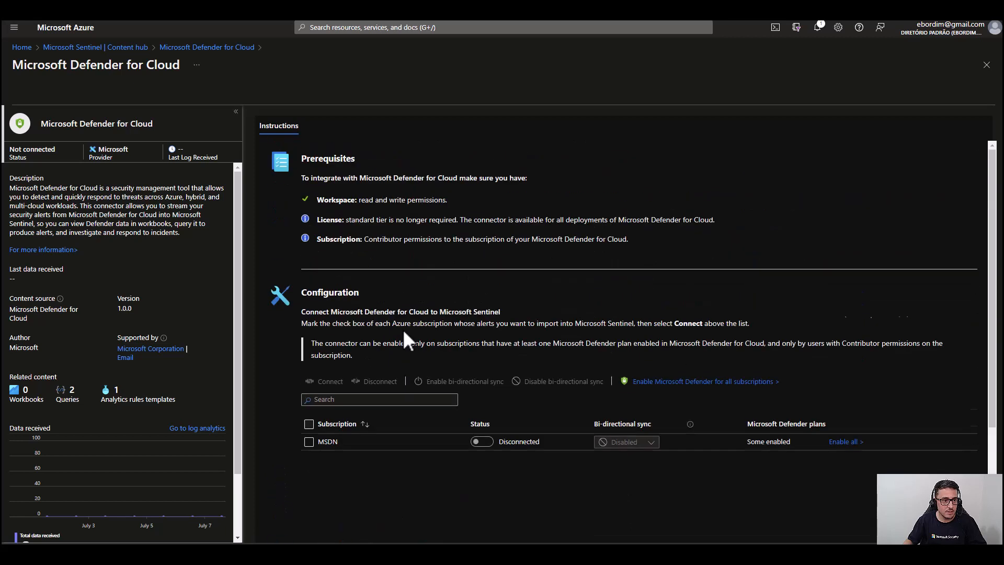
Step: Return to the portal home, open Microsoft Sentinel, and filter the workspaces to the Assinatura do Visual Studio subscription only
{"action": "left_click", "coordinate": [22, 47]}
{"action": "left_click", "coordinate": [353, 29]}
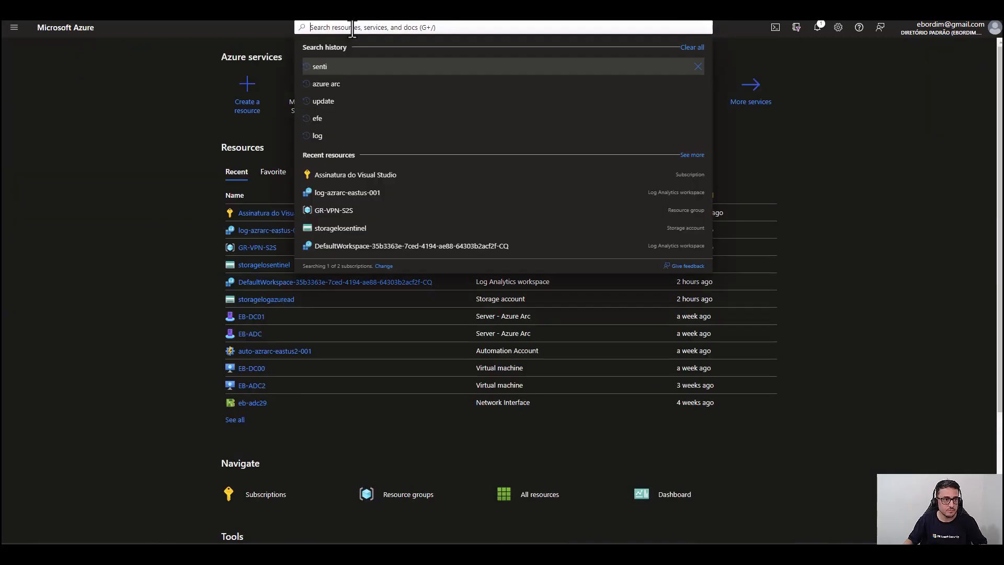
{"action": "left_click", "coordinate": [327, 203]}
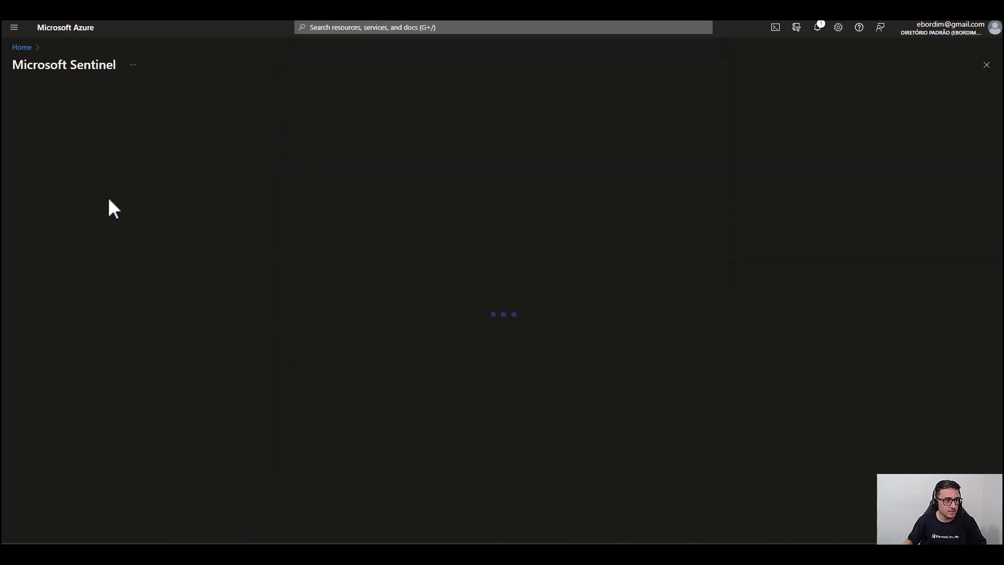
{"action": "left_click", "coordinate": [148, 121]}
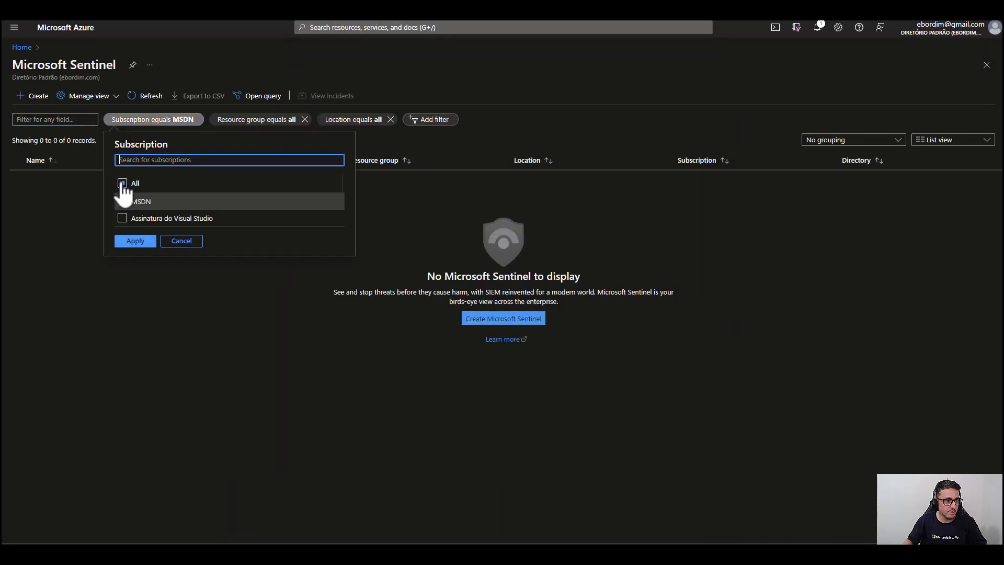
{"action": "left_click", "coordinate": [122, 202]}
{"action": "left_click", "coordinate": [122, 219]}
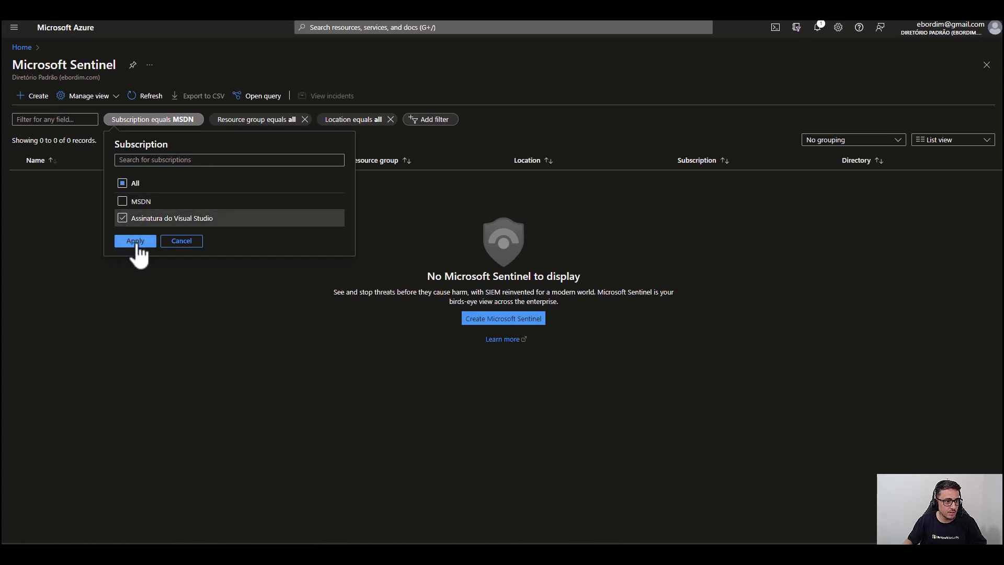
{"action": "left_click", "coordinate": [134, 241]}
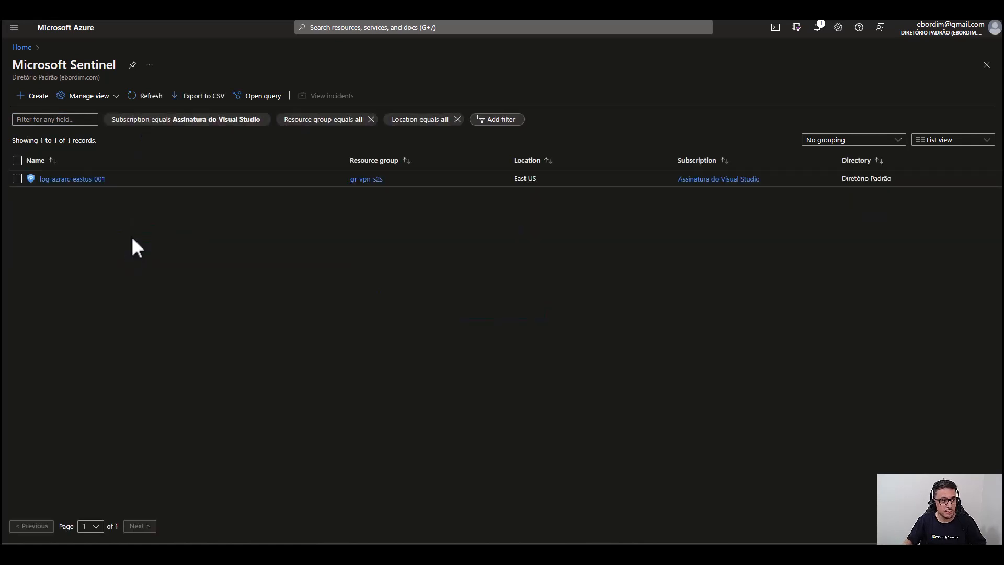
Step: Open the log-azrarc-eastus-001 workspace and search its content hub for "Microsoft defender"
{"action": "left_click", "coordinate": [65, 179]}
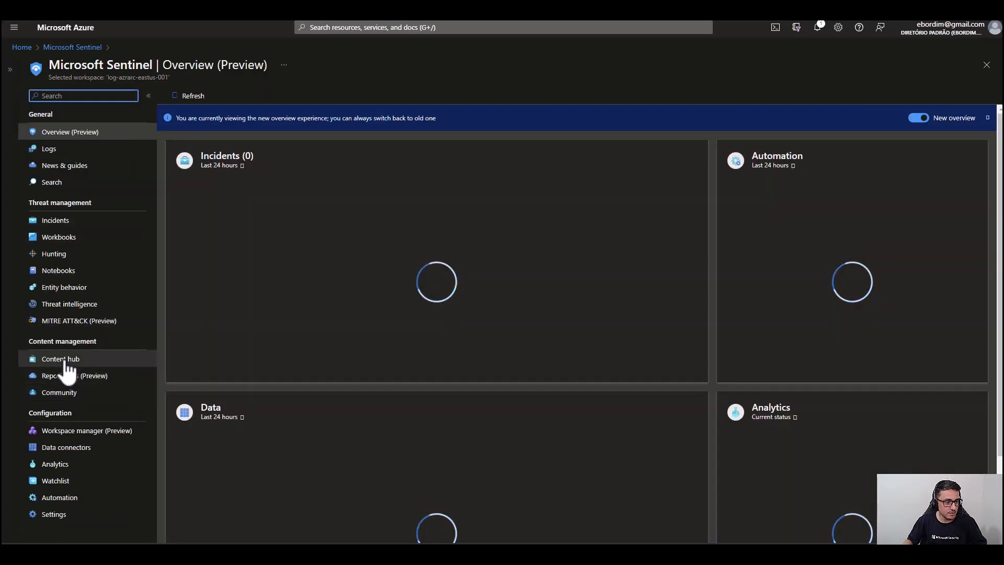
{"action": "left_click", "coordinate": [64, 361]}
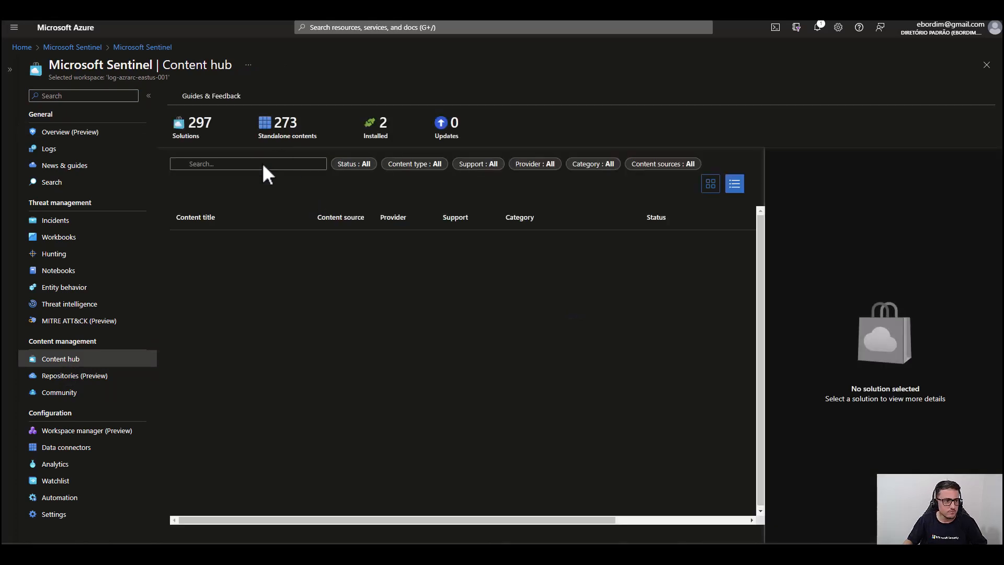
{"action": "left_click", "coordinate": [261, 163]}
{"action": "left_click", "coordinate": [271, 186]}
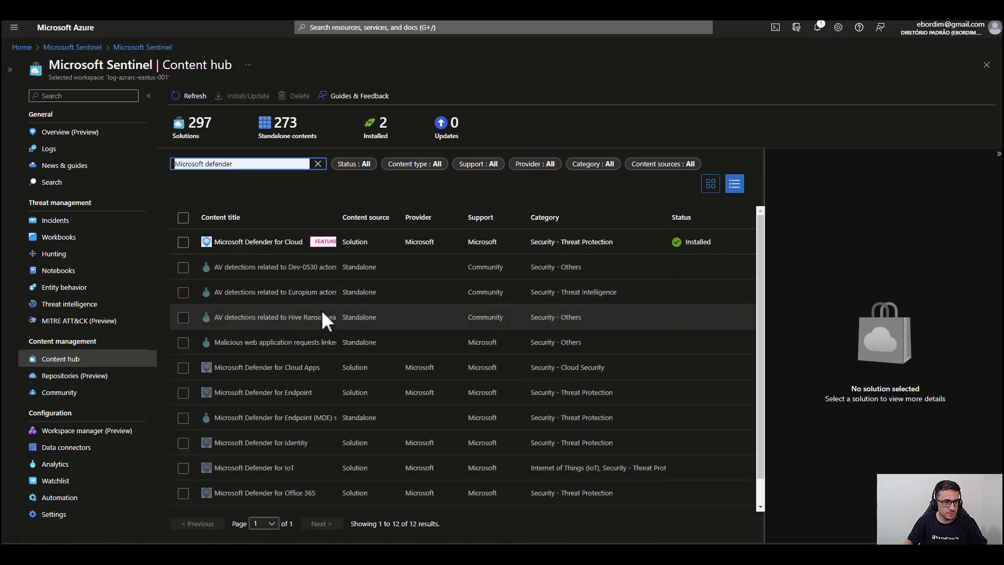
Step: Open the Microsoft Defender for Cloud solution for management and open the connector page of its data connector
{"action": "left_click", "coordinate": [255, 246]}
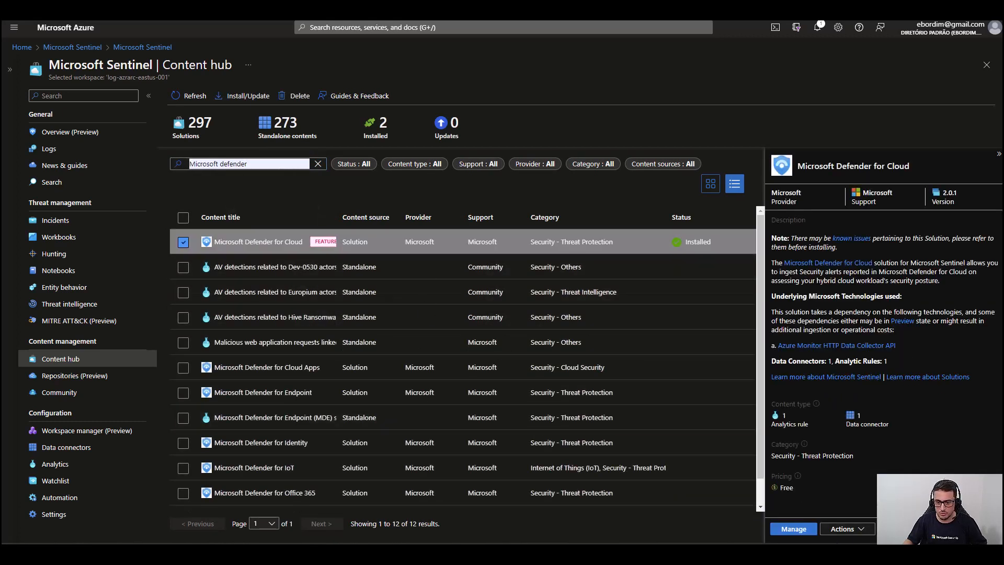
{"action": "left_click", "coordinate": [794, 529]}
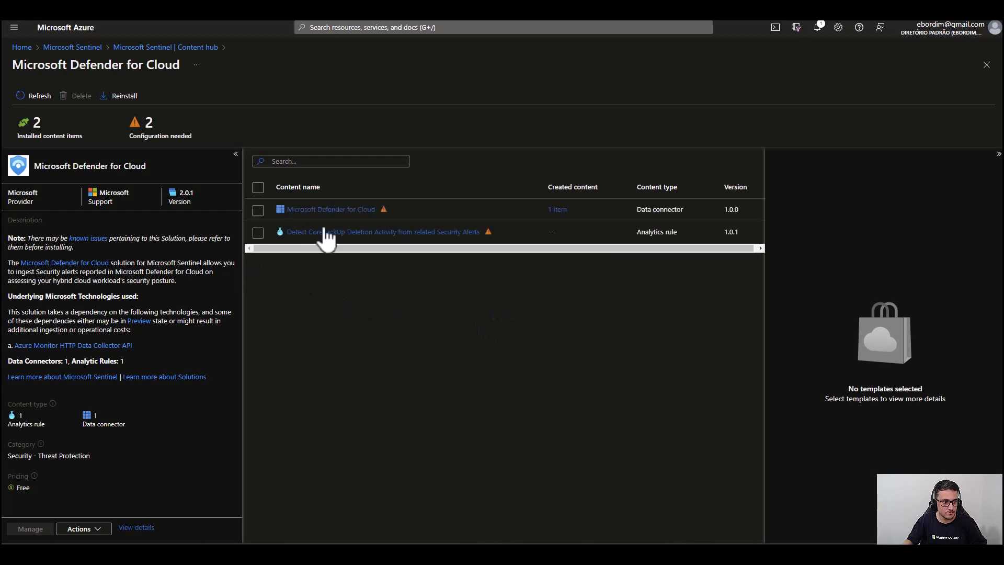
{"action": "left_click", "coordinate": [258, 210]}
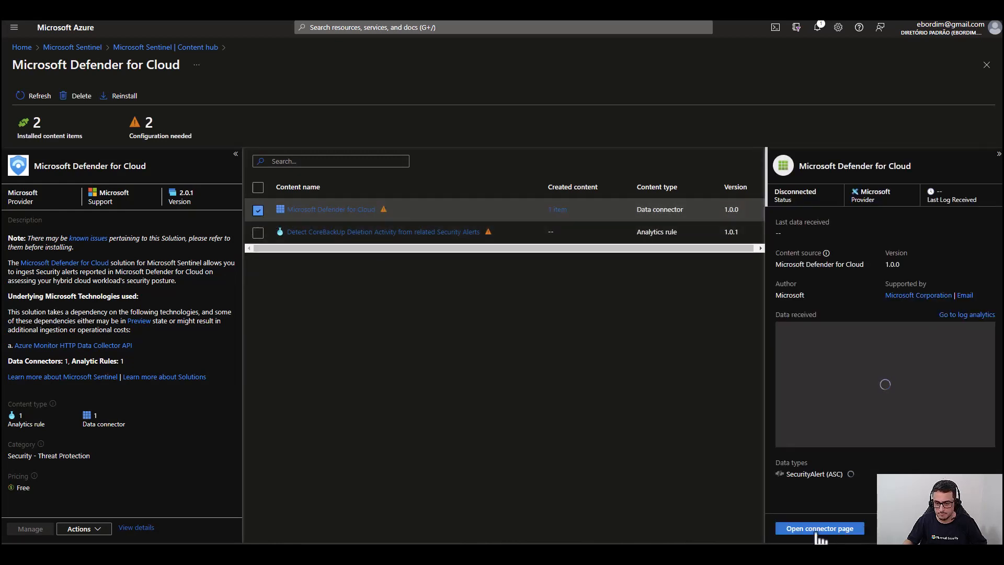
{"action": "left_click", "coordinate": [817, 529]}
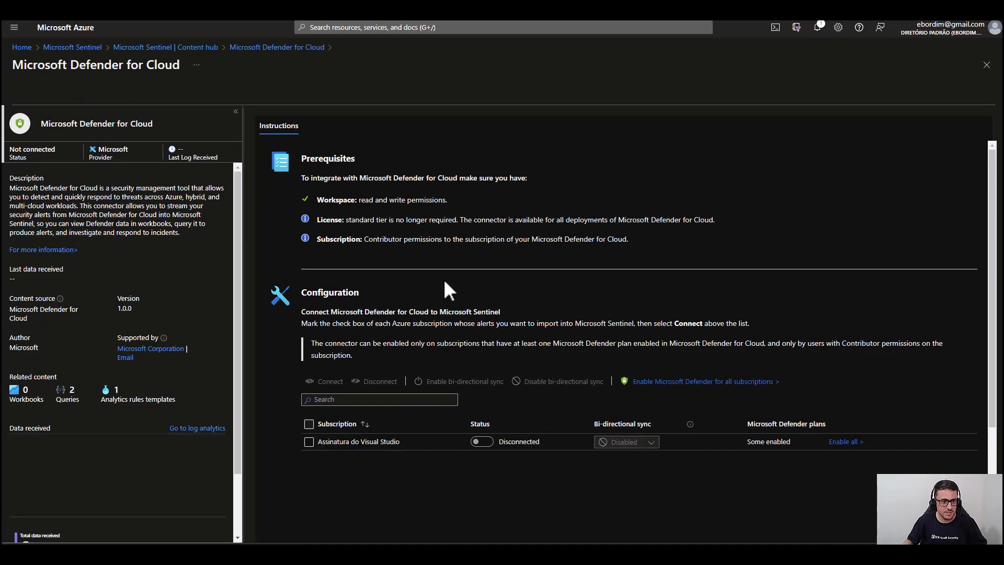
Step: Review the connector page's prerequisites, subscription configuration, and Create incidents section
{"action": "scroll", "coordinate": [453, 306], "scroll_direction": "down", "scroll_amount": 3}
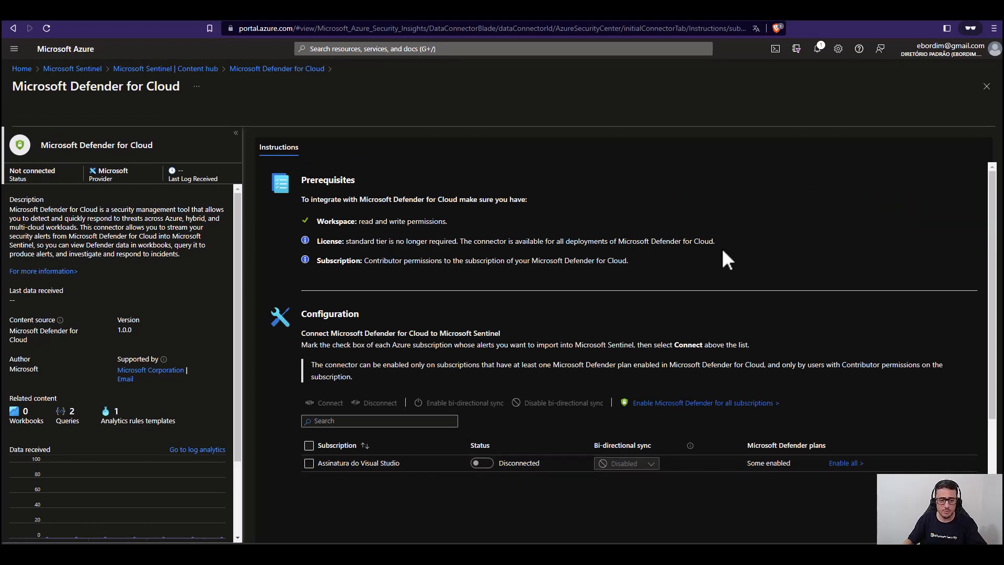
{"action": "scroll", "coordinate": [575, 355], "scroll_direction": "down", "scroll_amount": 3}
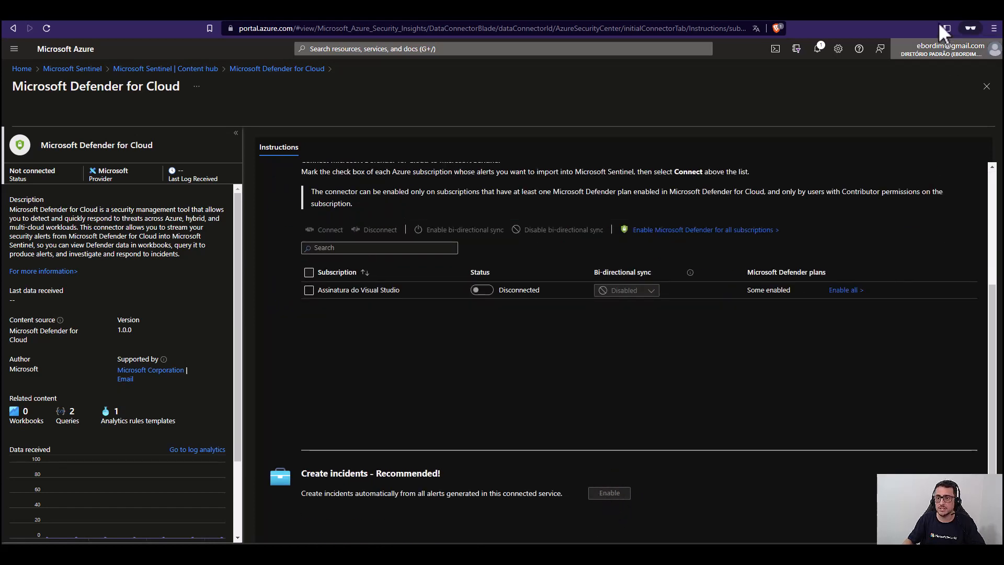
{"action": "key", "text": "F11"}
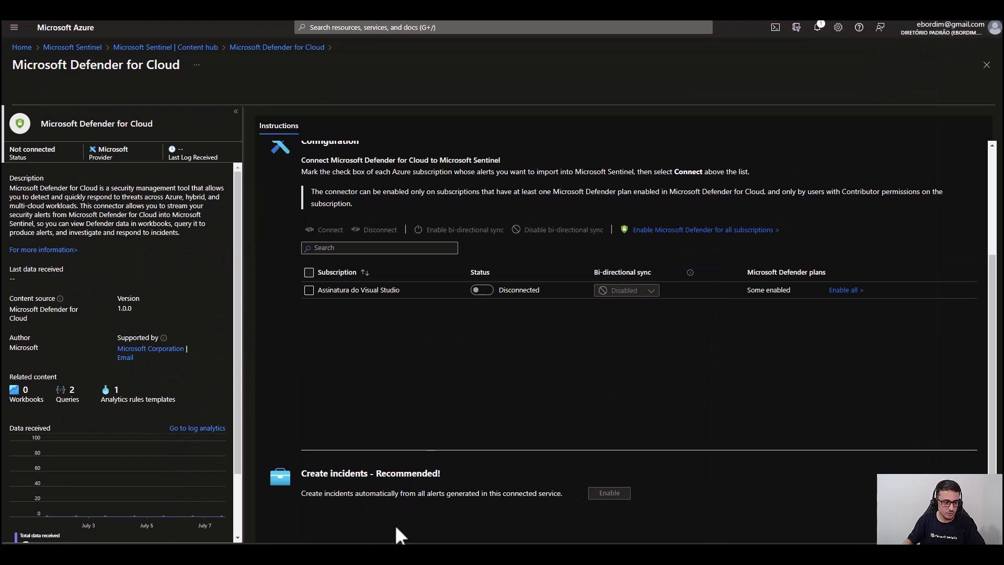
Step: Switch to the Microsoft Learn article on connecting Defender for Cloud and examine its prerequisites, connection steps, and automatic incident creation instructions
{"action": "left_click", "coordinate": [371, 520]}
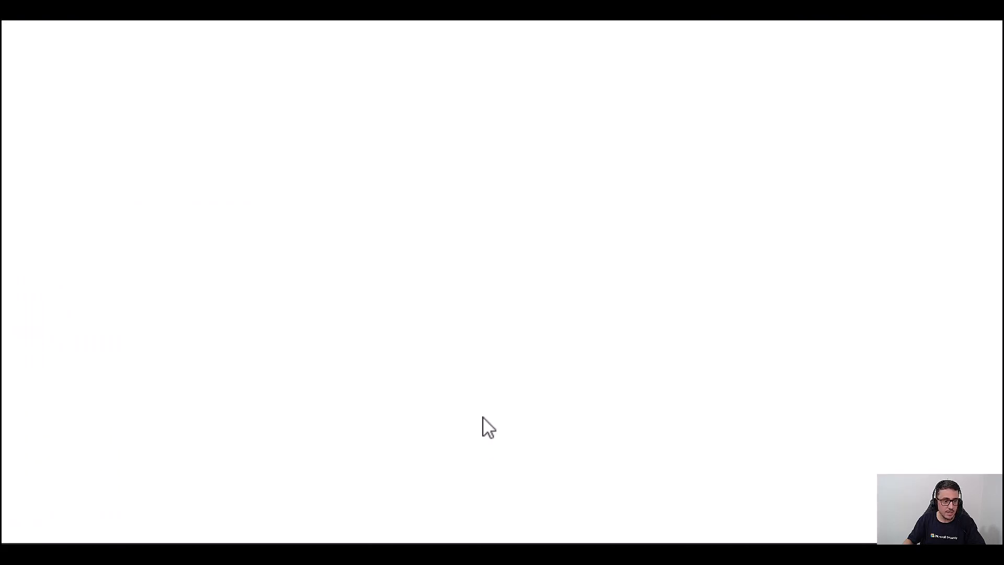
{"action": "scroll", "coordinate": [488, 327], "scroll_direction": "up", "scroll_amount": 12}
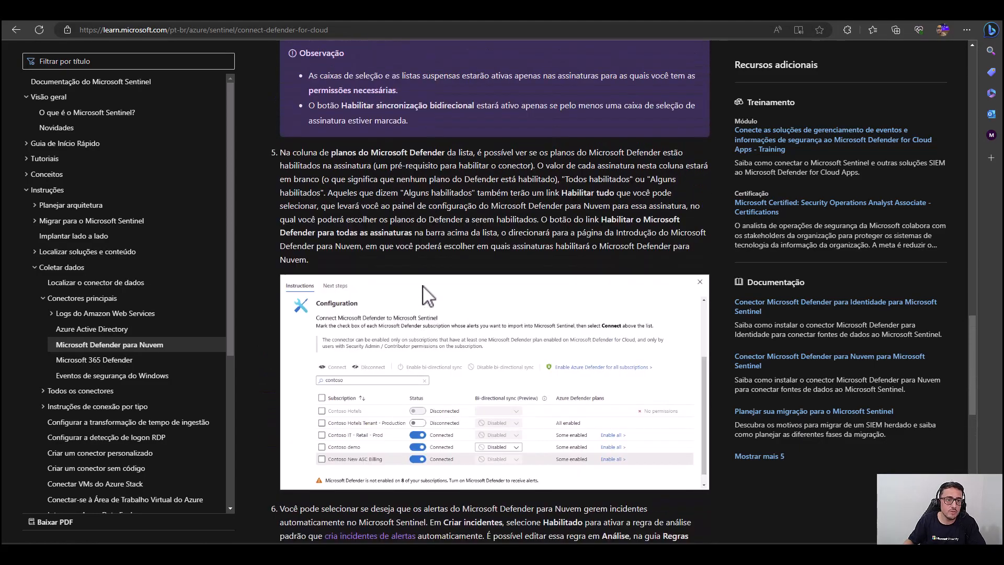
{"action": "scroll", "coordinate": [466, 312], "scroll_direction": "up", "scroll_amount": 8}
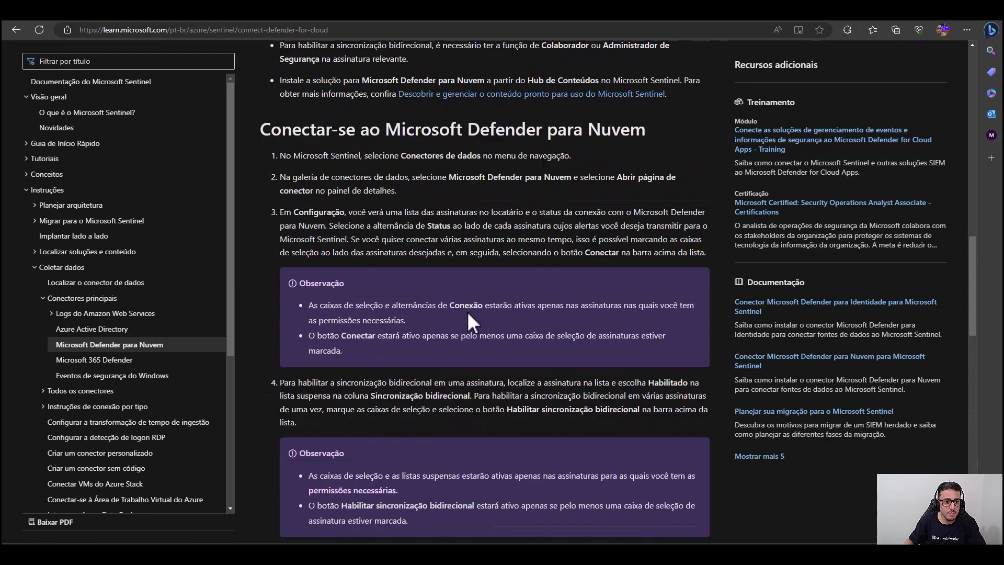
{"action": "scroll", "coordinate": [398, 312], "scroll_direction": "down", "scroll_amount": 4}
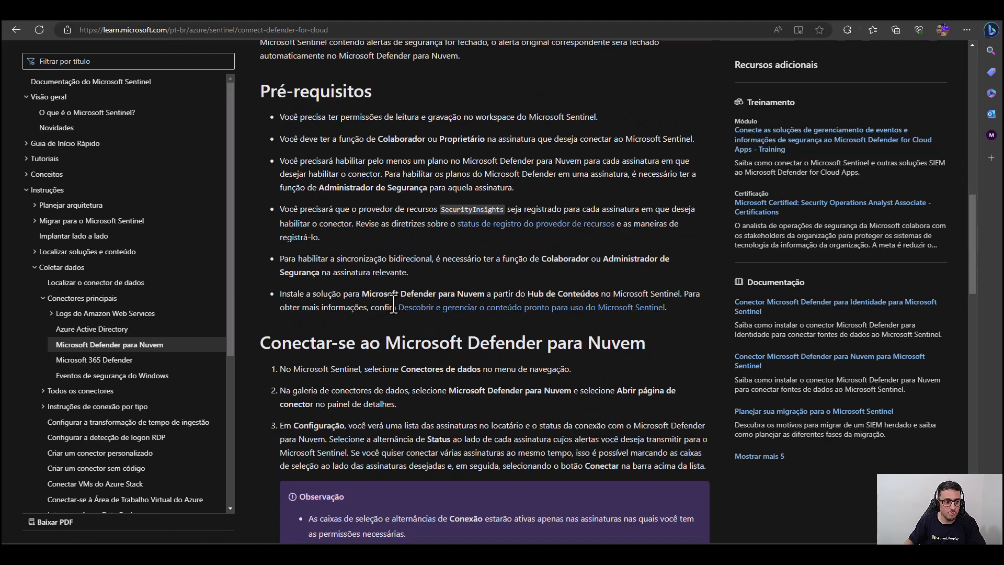
{"action": "scroll", "coordinate": [393, 302], "scroll_direction": "down", "scroll_amount": 13}
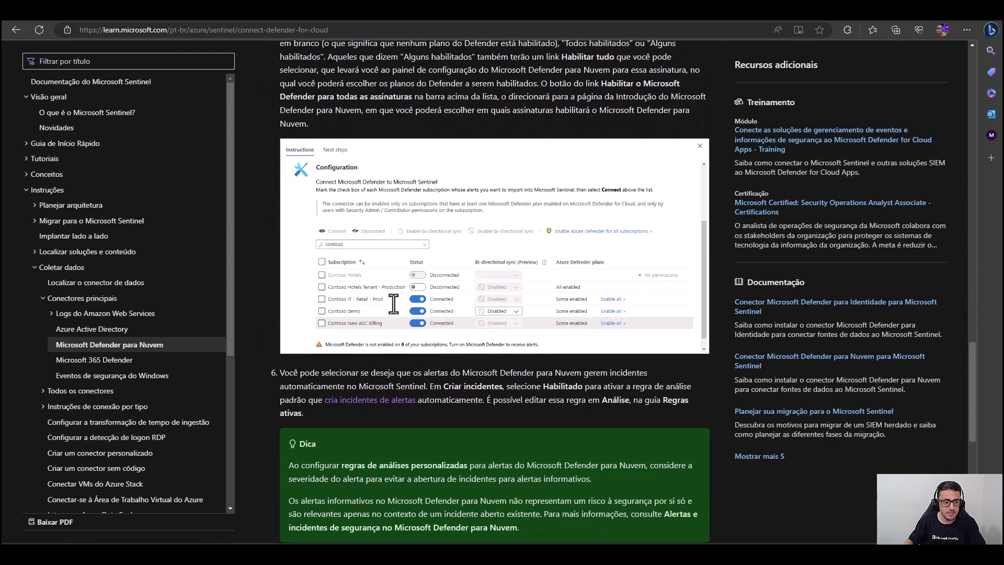
{"action": "scroll", "coordinate": [400, 312], "scroll_direction": "down", "scroll_amount": 3}
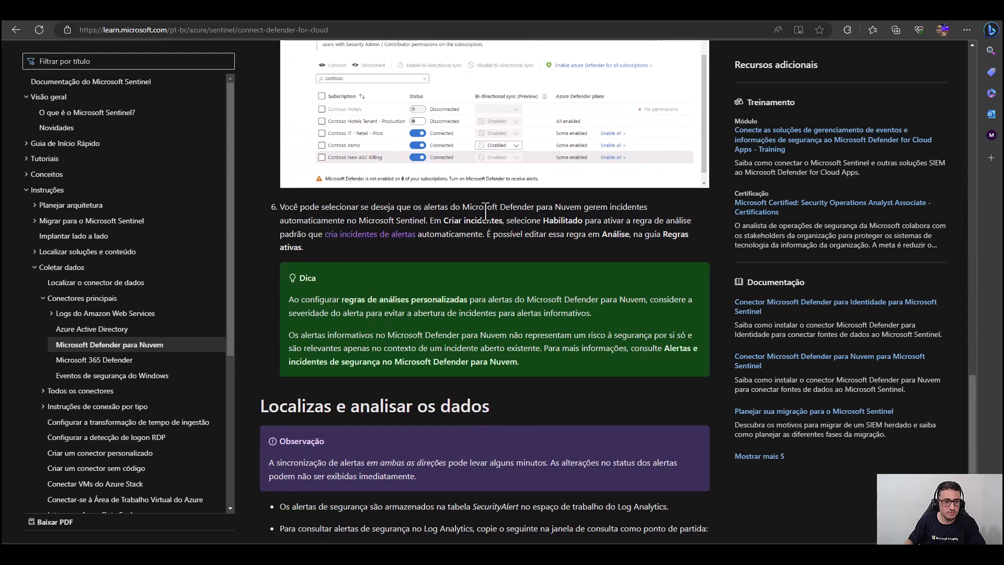
Step: Read step 6 of the article on generating incidents automatically from alerts and editing the rule under Análise, Regras ativas
{"action": "left_click_drag", "start_coordinate": [443, 220], "coordinate": [580, 220]}
{"action": "left_click", "coordinate": [614, 228]}
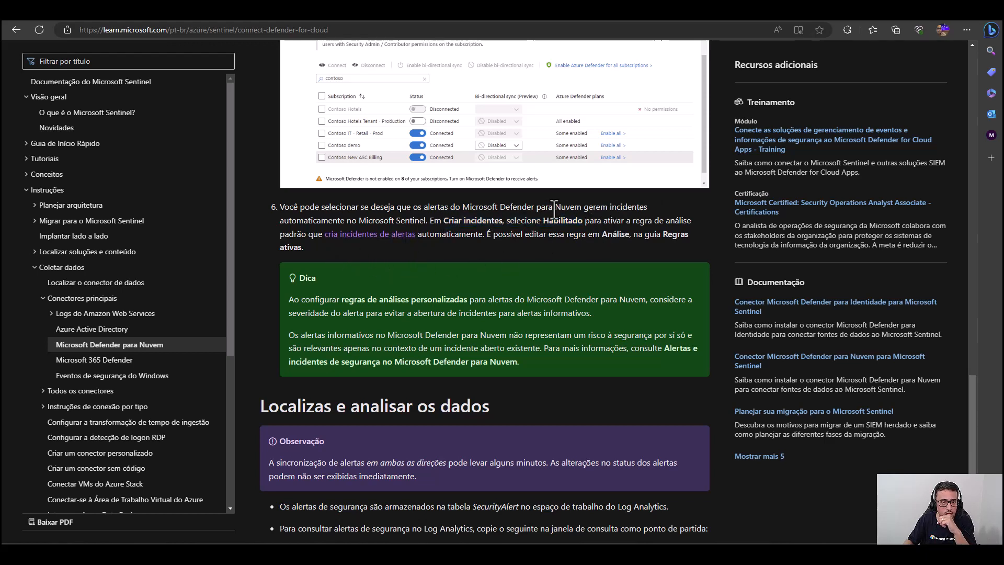
{"action": "left_click_drag", "start_coordinate": [575, 208], "coordinate": [660, 211]}
{"action": "left_click_drag", "start_coordinate": [291, 220], "coordinate": [421, 223]}
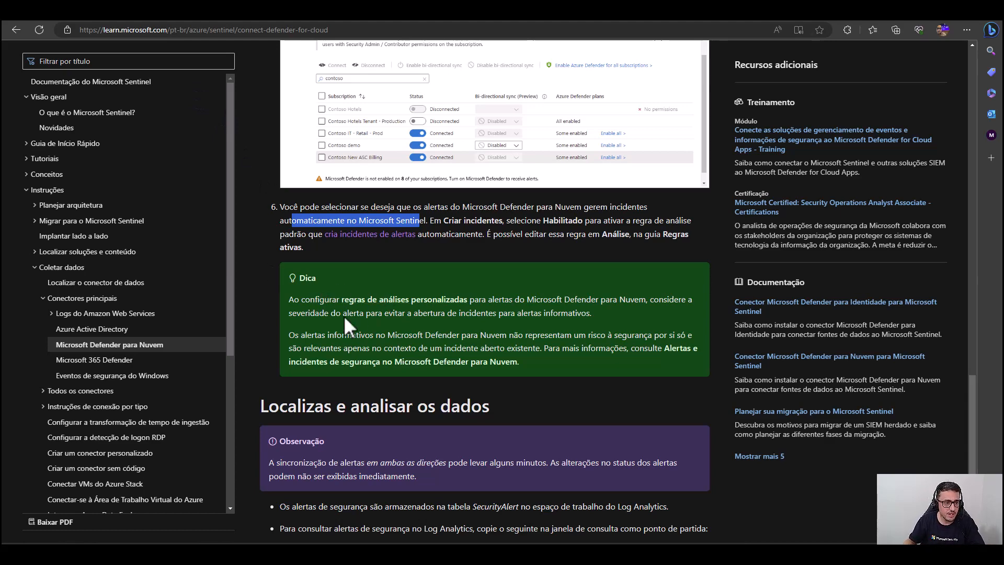
{"action": "scroll", "coordinate": [361, 316], "scroll_direction": "down", "scroll_amount": 1}
{"action": "scroll", "coordinate": [361, 316], "scroll_direction": "down", "scroll_amount": 1}
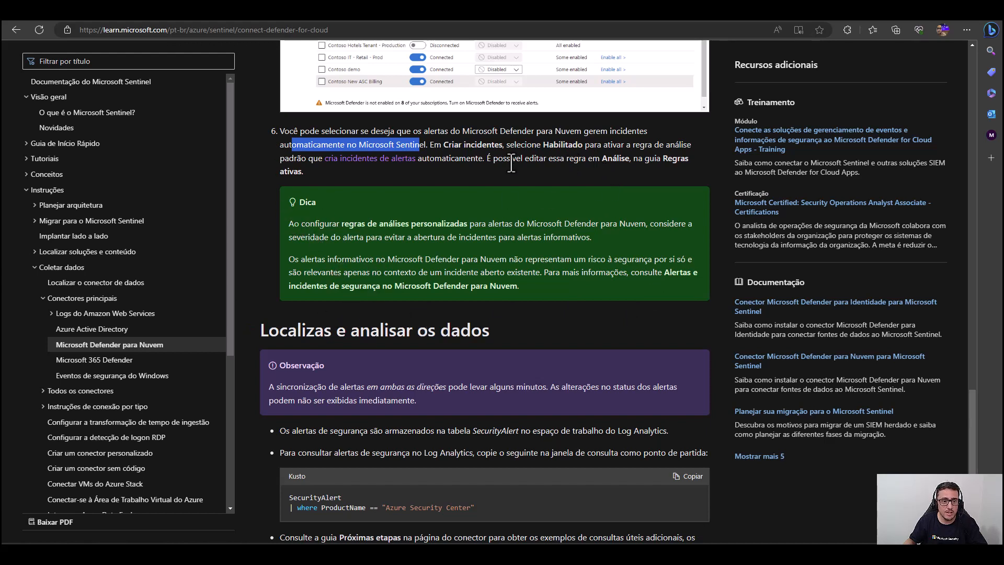
{"action": "left_click", "coordinate": [479, 176]}
{"action": "left_click_drag", "start_coordinate": [484, 159], "coordinate": [682, 166]}
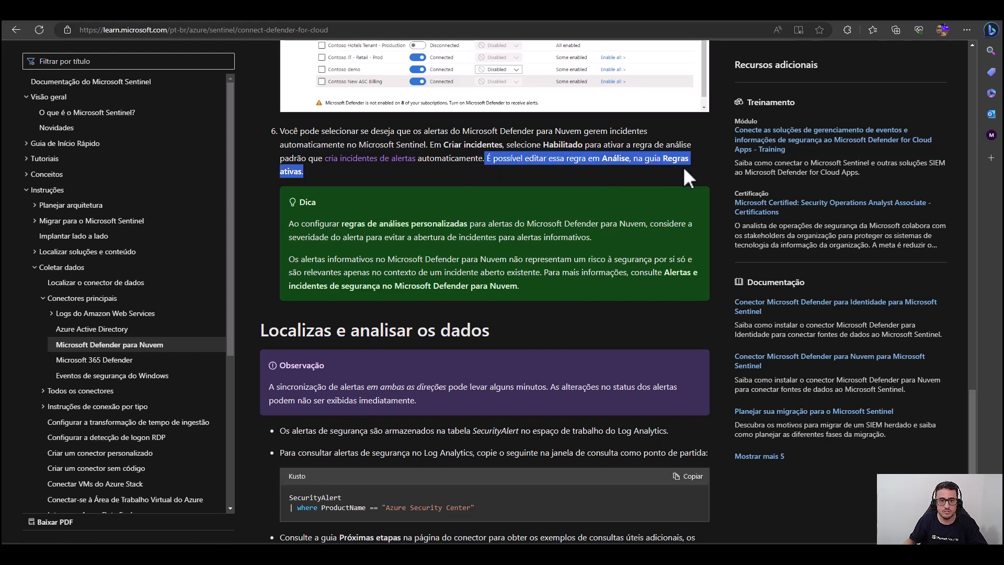
{"action": "left_click", "coordinate": [464, 181]}
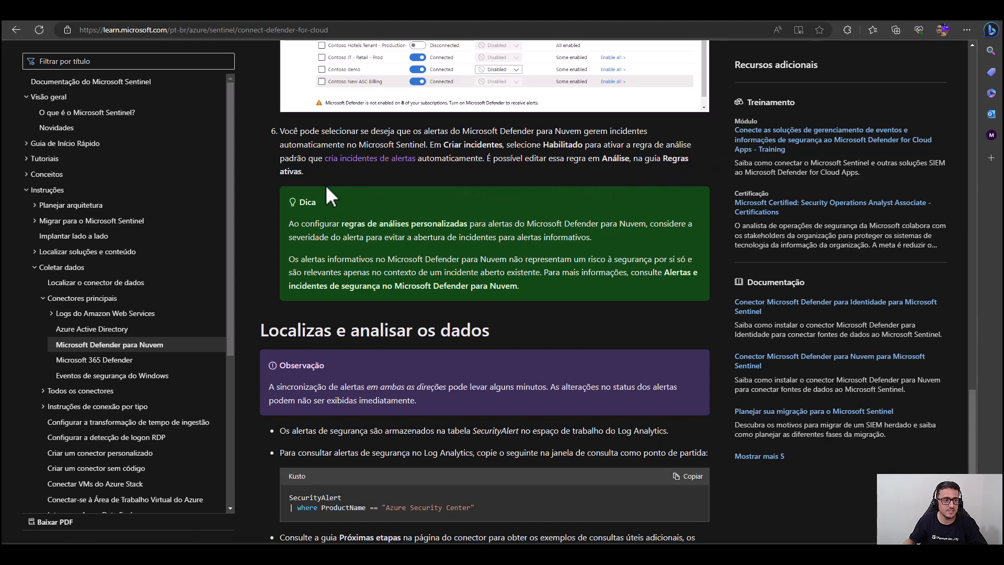
Step: Switch to the Microsoft Learn article on creating incidents automatically from Microsoft security alerts and skim its overview, prerequisites, and analytics rule instructions
{"action": "left_click", "coordinate": [229, 16]}
{"action": "scroll", "coordinate": [485, 213], "scroll_direction": "down", "scroll_amount": 5}
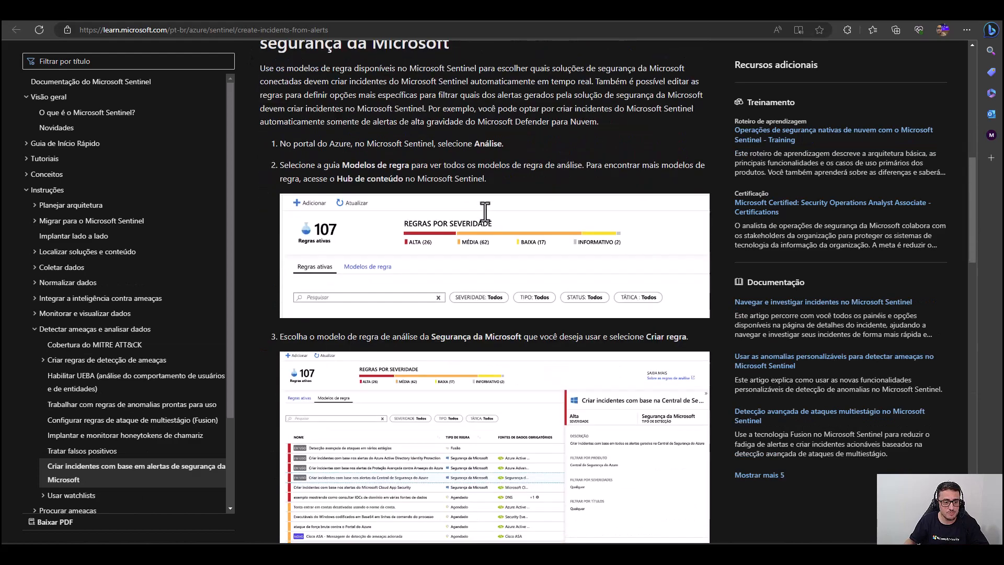
{"action": "scroll", "coordinate": [485, 213], "scroll_direction": "up", "scroll_amount": 10}
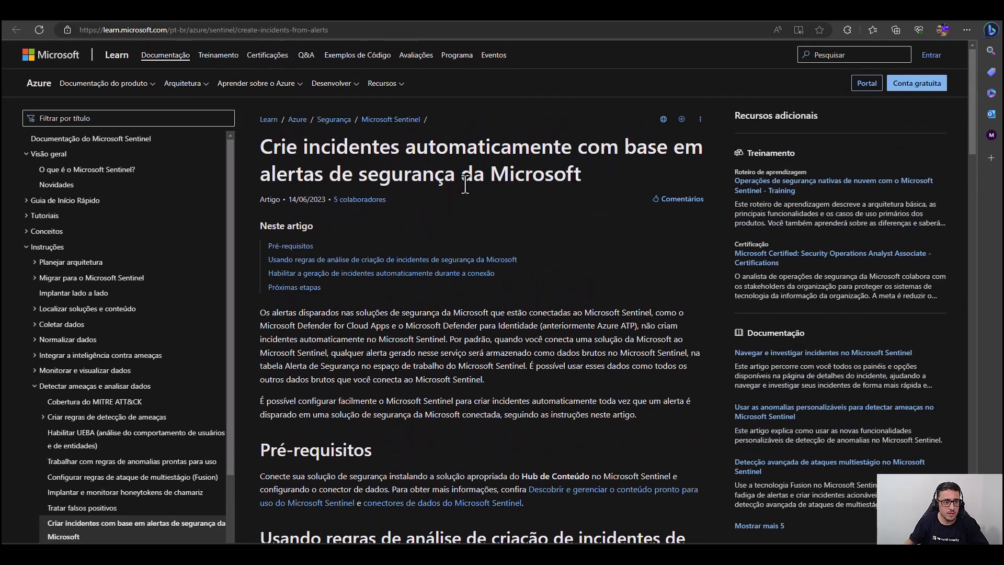
{"action": "left_click_drag", "start_coordinate": [283, 148], "coordinate": [737, 126]}
{"action": "left_click", "coordinate": [555, 217]}
{"action": "scroll", "coordinate": [555, 217], "scroll_direction": "down", "scroll_amount": 12}
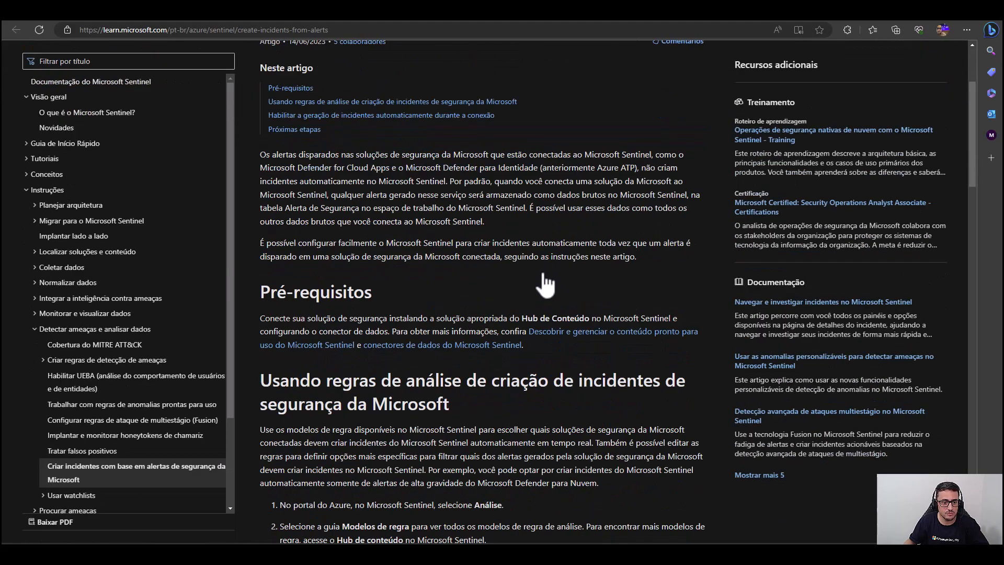
{"action": "scroll", "coordinate": [531, 285], "scroll_direction": "down", "scroll_amount": 6}
{"action": "scroll", "coordinate": [531, 285], "scroll_direction": "up", "scroll_amount": 2}
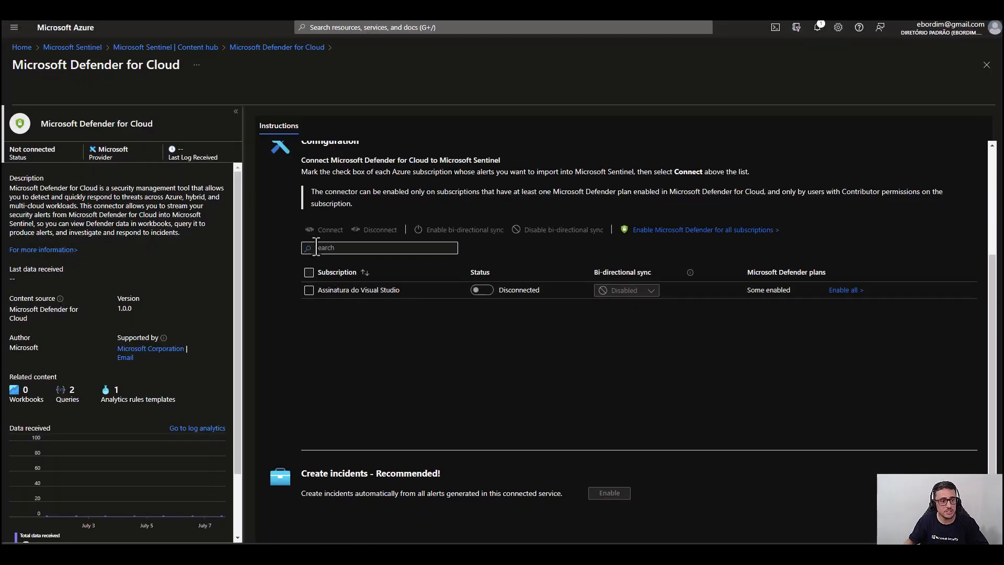
Step: Connect the Assinatura do Visual Studio subscription to Microsoft Sentinel and check its bi-directional sync and the Create incidents section
{"action": "scroll", "coordinate": [324, 303], "scroll_direction": "up", "scroll_amount": 2}
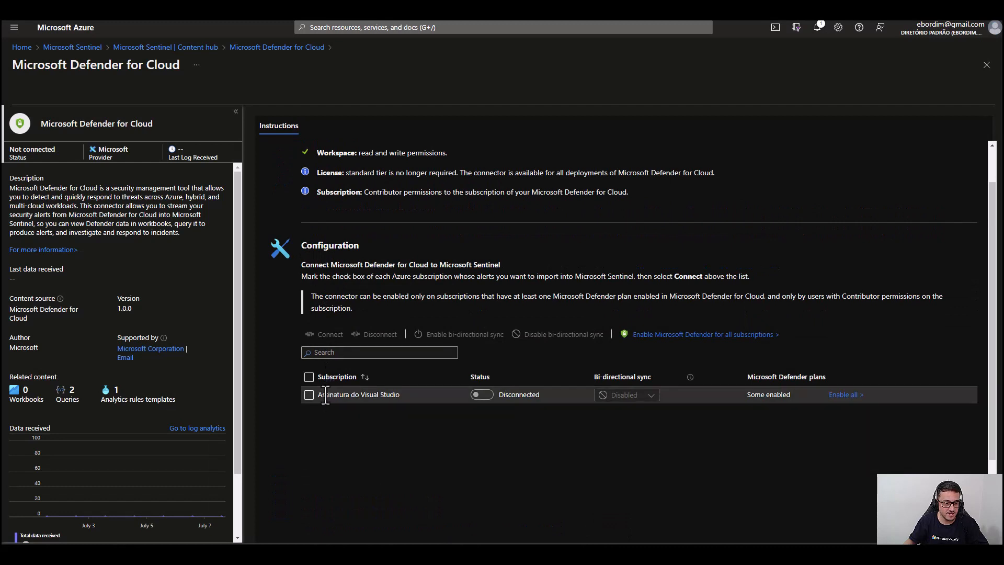
{"action": "left_click", "coordinate": [309, 378]}
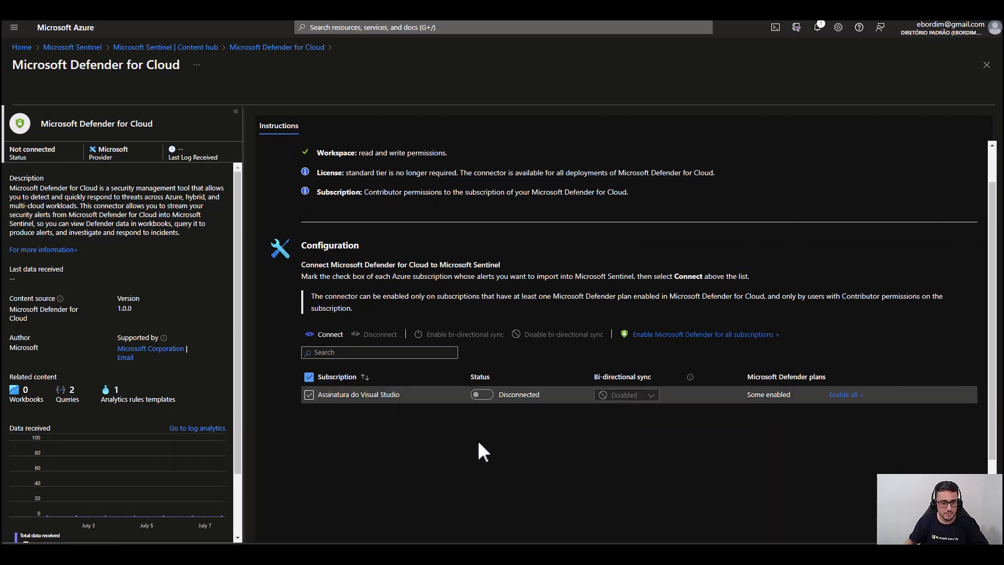
{"action": "scroll", "coordinate": [477, 435], "scroll_direction": "down", "scroll_amount": 1}
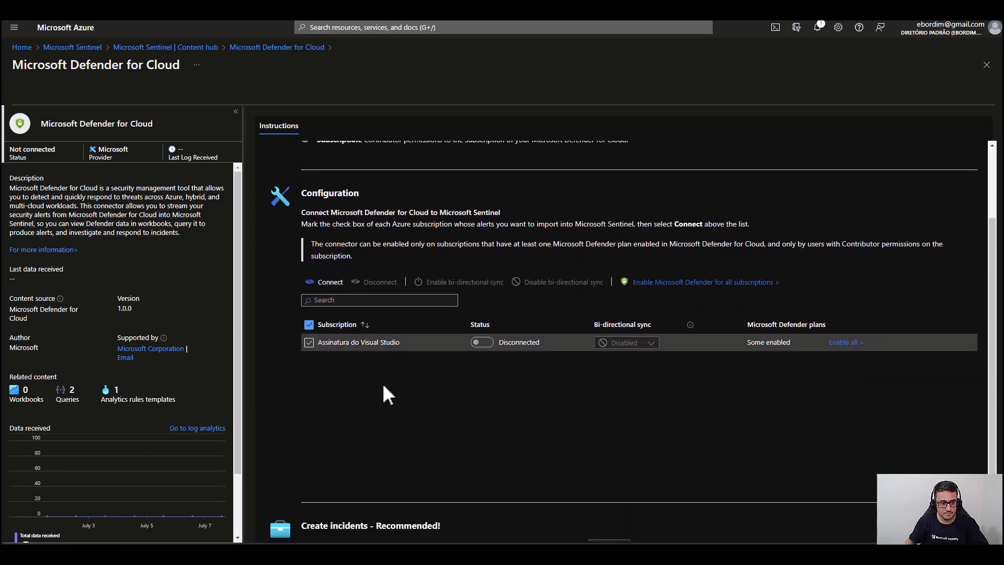
{"action": "left_click", "coordinate": [325, 283]}
{"action": "left_click", "coordinate": [33, 152]}
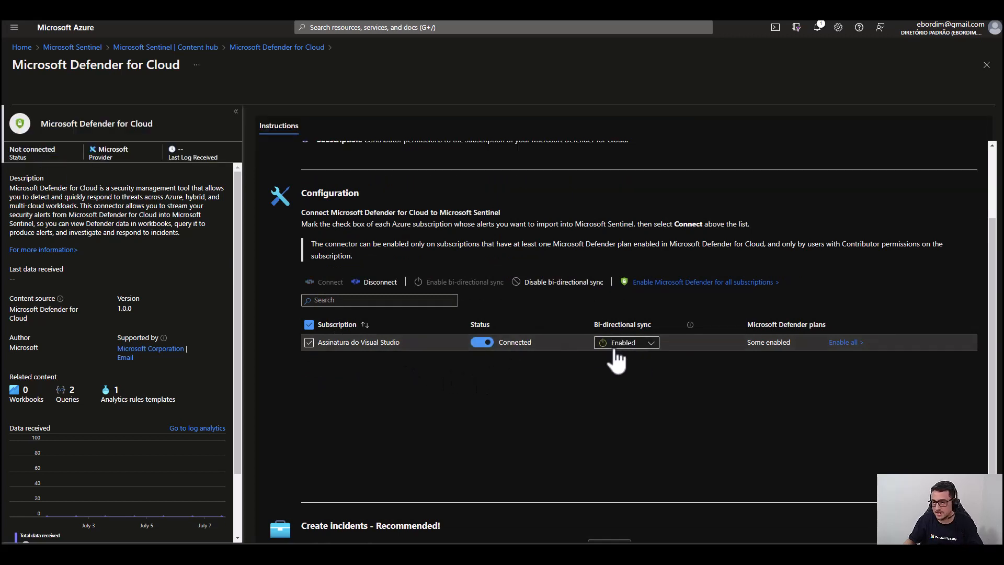
{"action": "scroll", "coordinate": [599, 422], "scroll_direction": "down", "scroll_amount": 1}
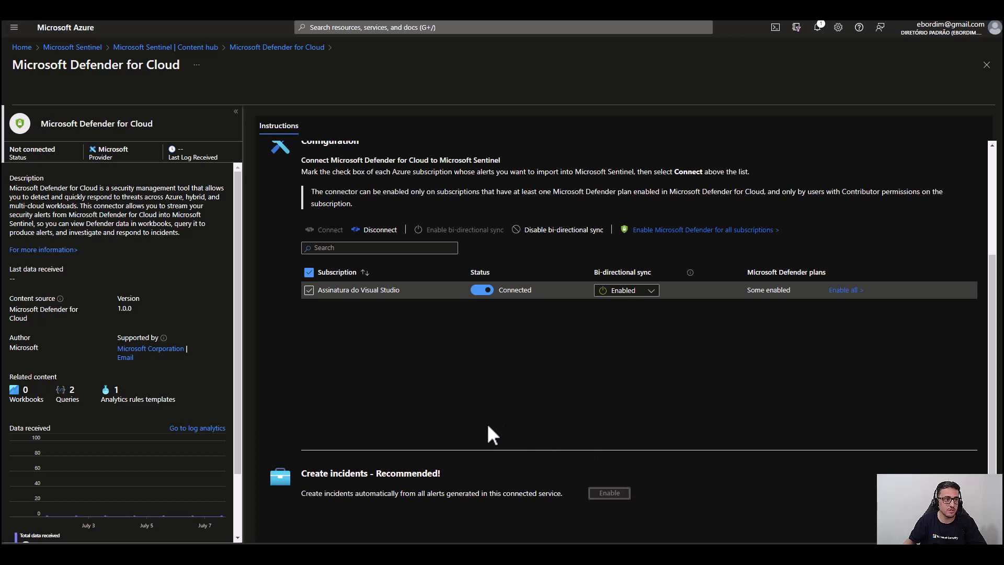
Step: Return to the solution's content page, refresh its items, and view the Microsoft Defender for Cloud connector in the data connectors list
{"action": "left_click", "coordinate": [272, 47]}
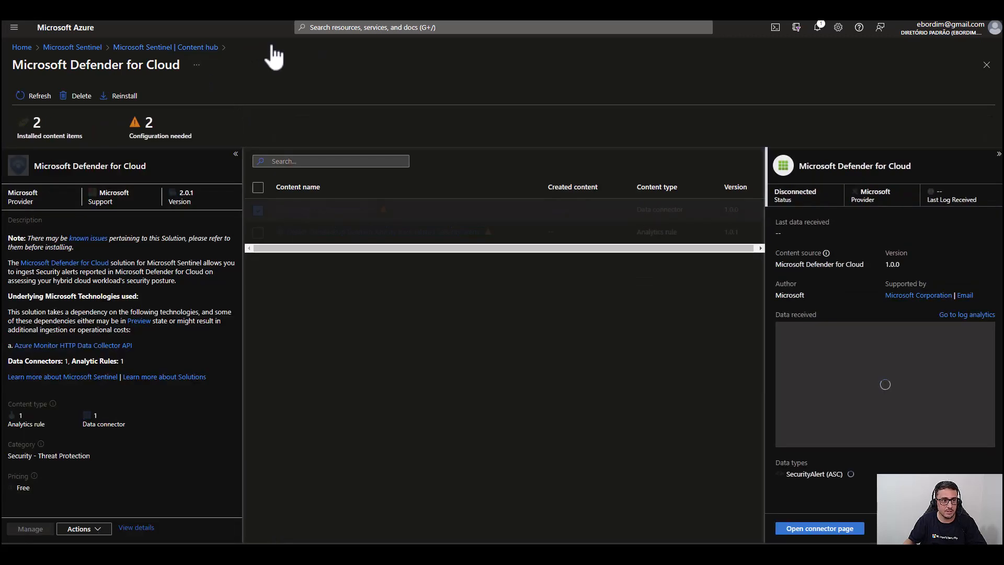
{"action": "left_click", "coordinate": [501, 356]}
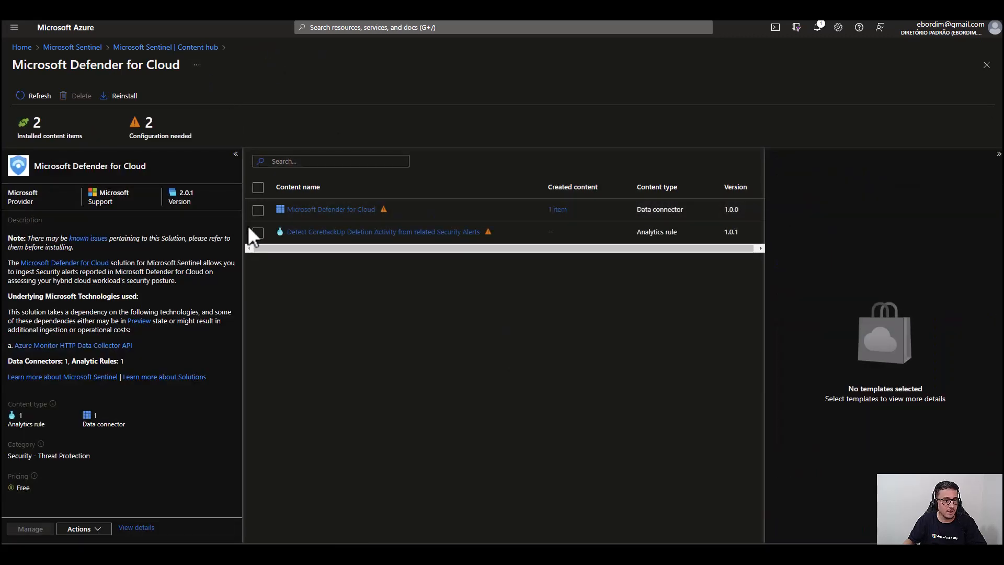
{"action": "left_click", "coordinate": [17, 101]}
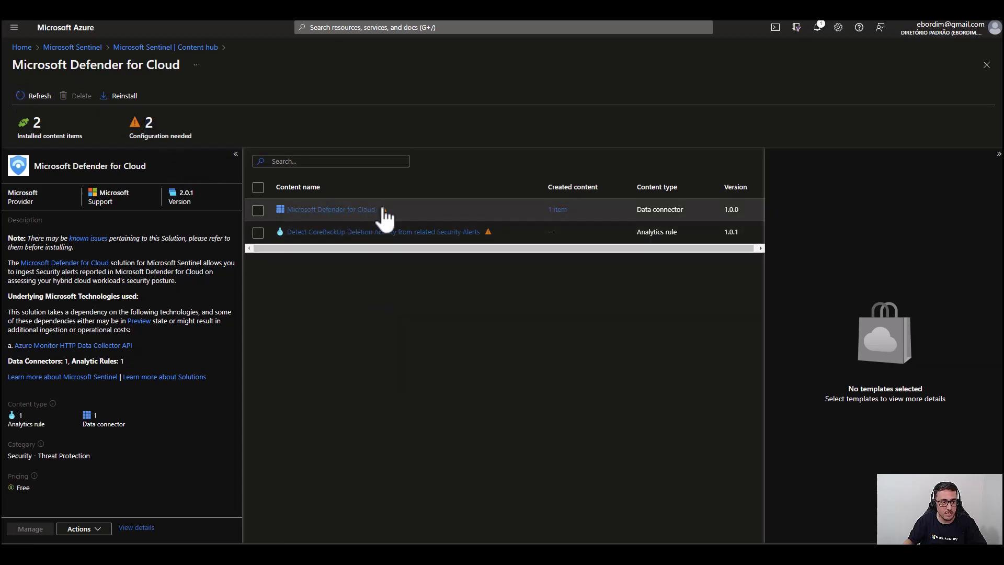
{"action": "left_click", "coordinate": [358, 214]}
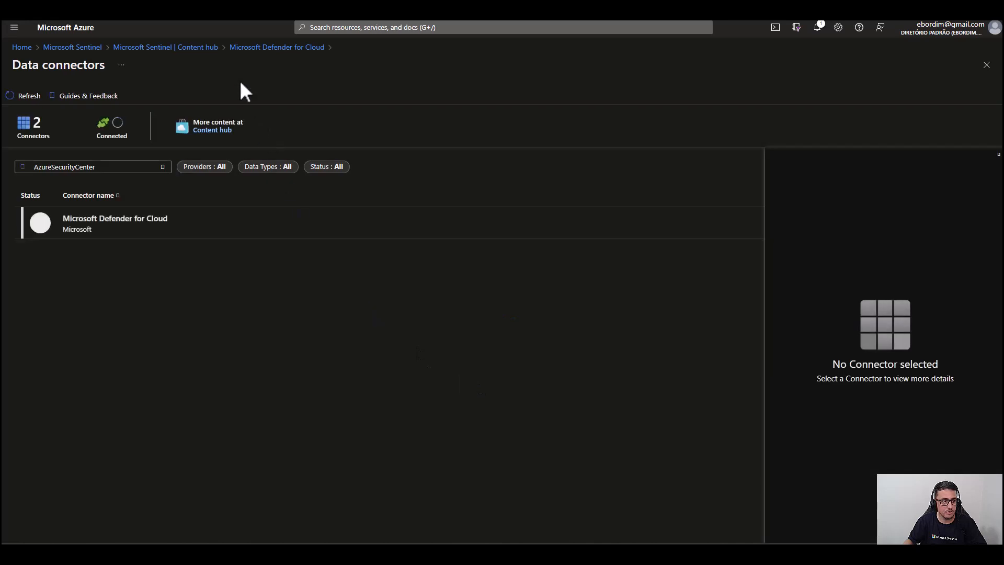
Step: Reopen the Microsoft Defender for Cloud solution from the content hub for management and review its data connector's page
{"action": "left_click", "coordinate": [204, 48]}
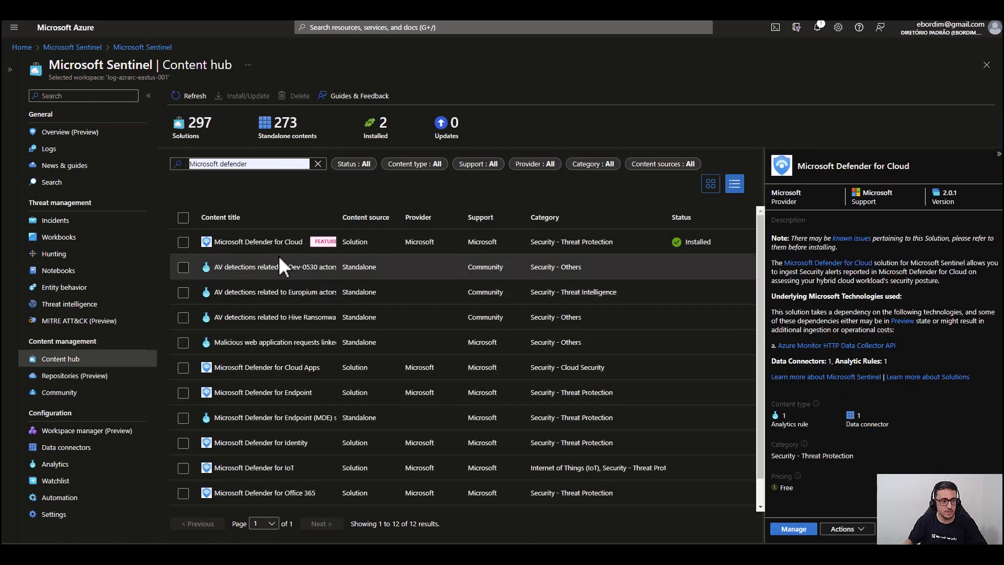
{"action": "left_click", "coordinate": [789, 530]}
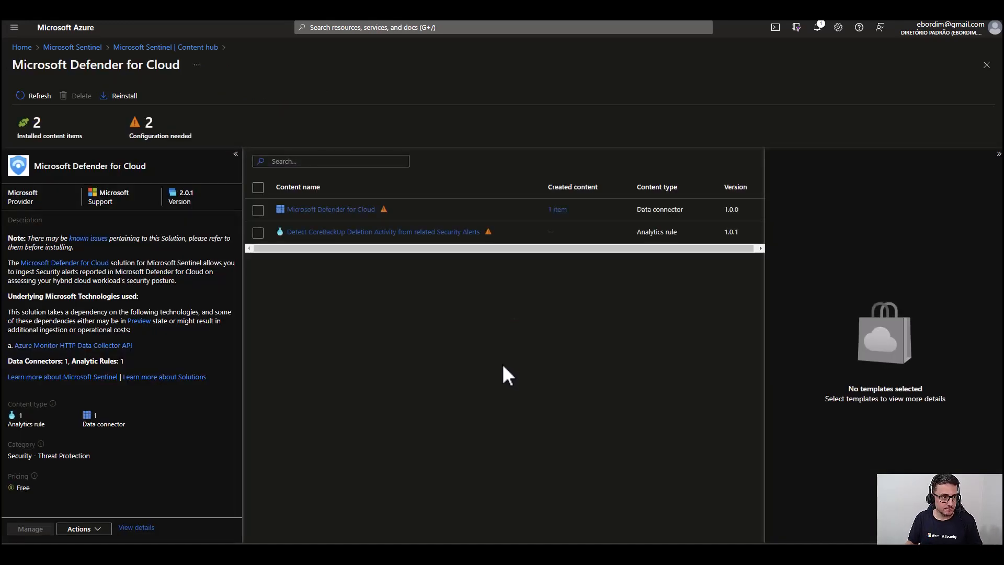
{"action": "left_click", "coordinate": [258, 209]}
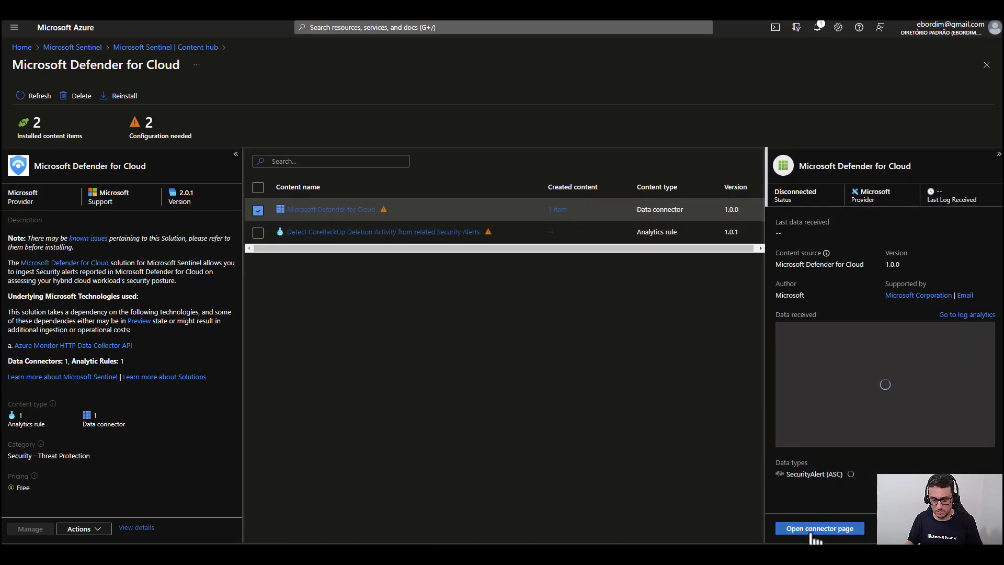
{"action": "left_click", "coordinate": [814, 531]}
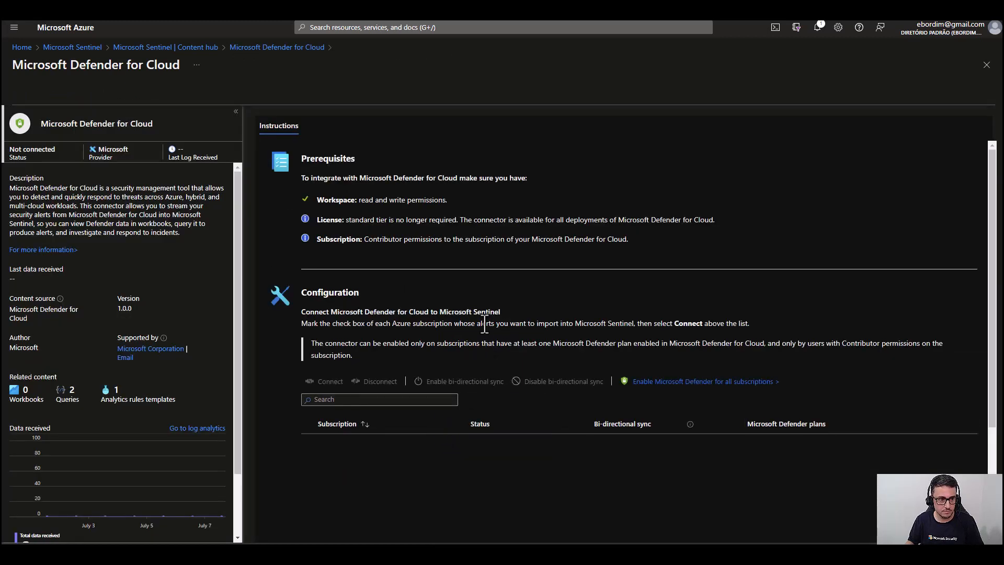
{"action": "scroll", "coordinate": [485, 324], "scroll_direction": "down", "scroll_amount": 3}
{"action": "scroll", "coordinate": [483, 343], "scroll_direction": "up", "scroll_amount": 3}
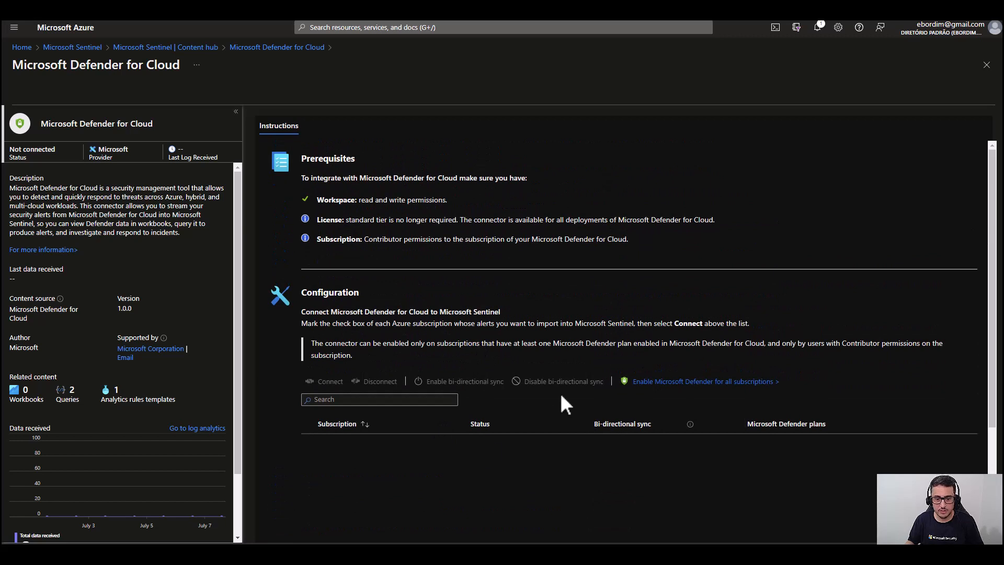
Step: Return to the solution's content, reopen the connector page, and check its subscription list and Create incidents section
{"action": "left_click", "coordinate": [290, 48]}
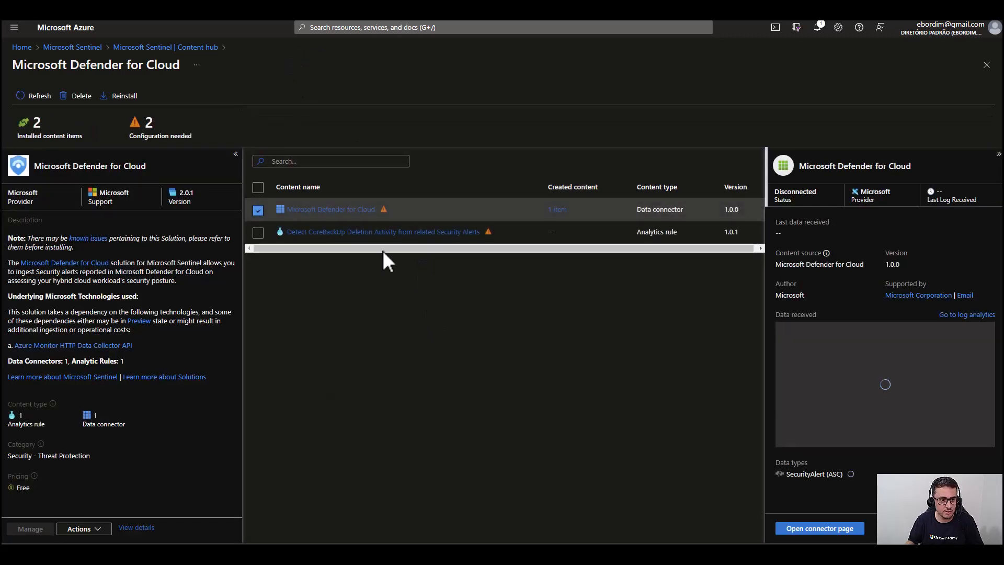
{"action": "left_click", "coordinate": [804, 529]}
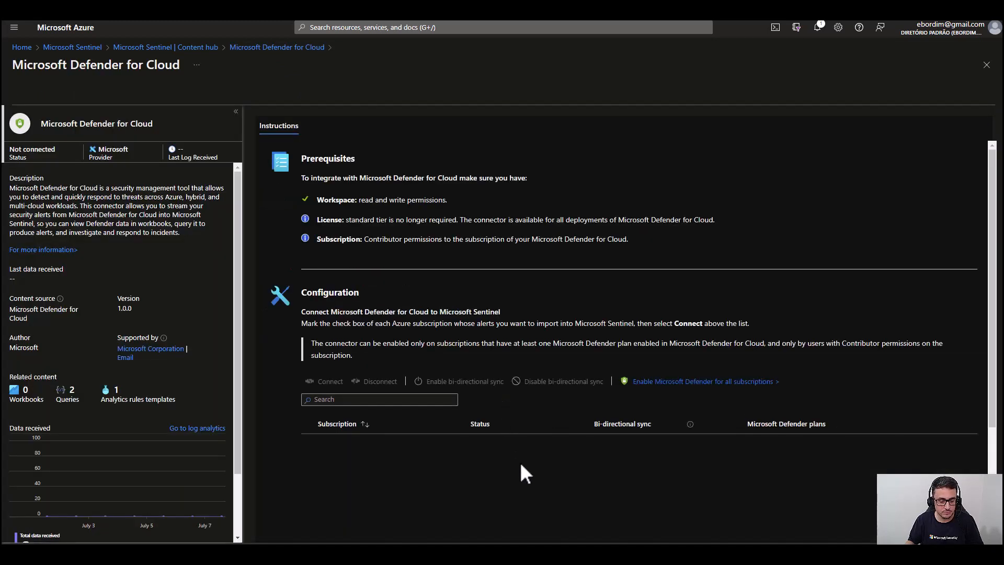
{"action": "scroll", "coordinate": [519, 462], "scroll_direction": "down", "scroll_amount": 3}
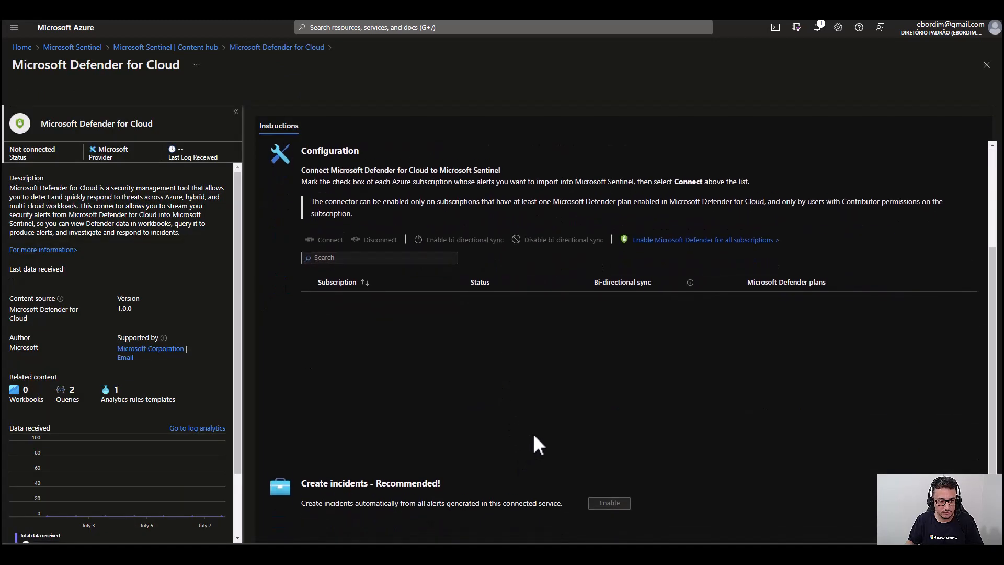
Step: Check the Defender for Cloud connector's subscription status, bi-directional sync and Create incidents section
{"action": "scroll", "coordinate": [534, 437], "scroll_direction": "down", "scroll_amount": 1}
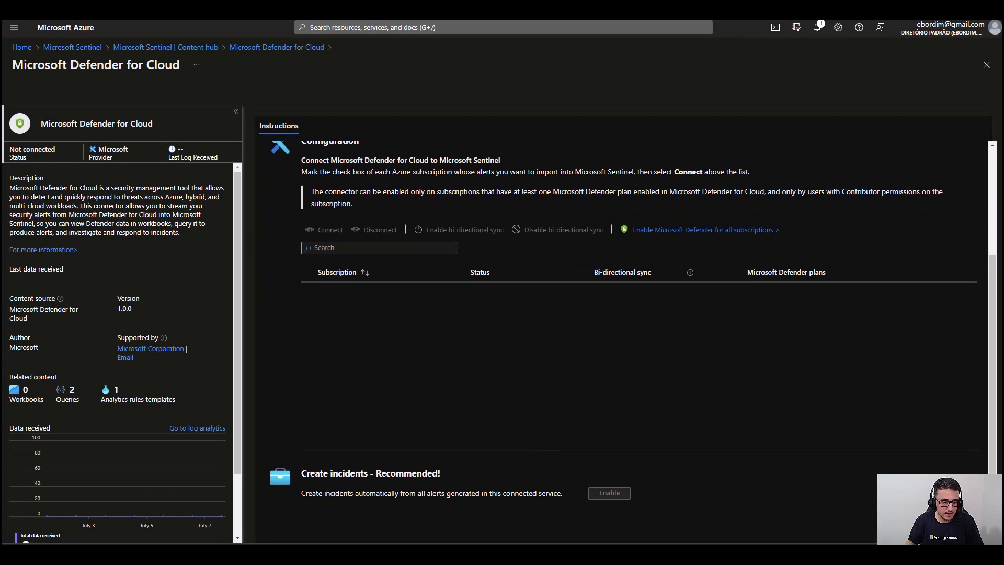
{"action": "left_click", "coordinate": [387, 553]}
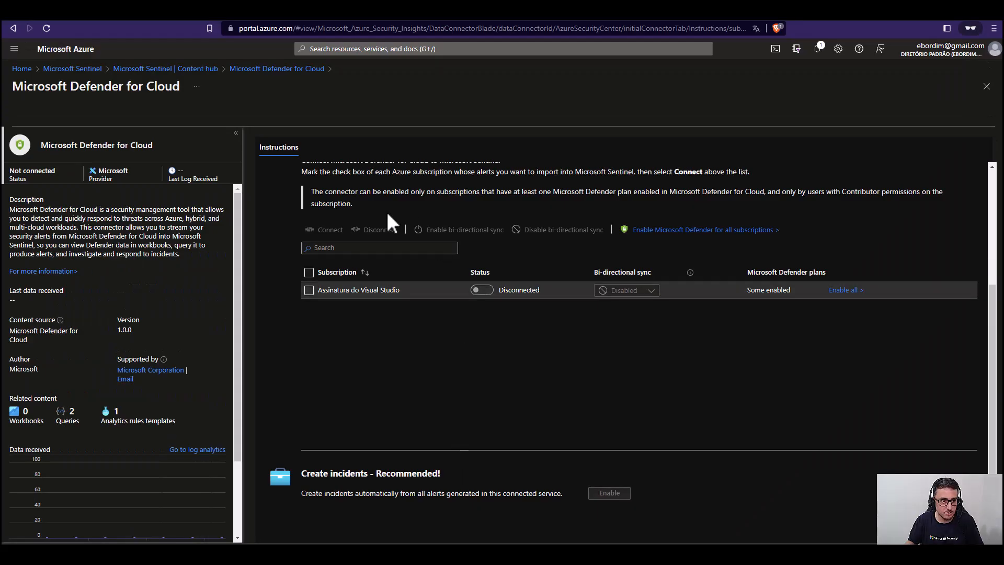
{"action": "scroll", "coordinate": [387, 220], "scroll_direction": "up", "scroll_amount": 3}
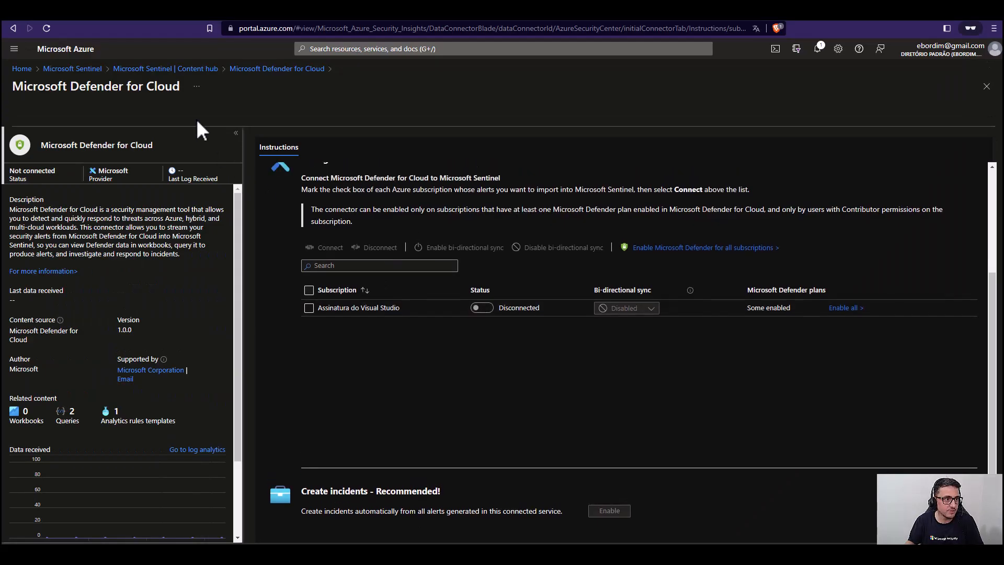
Step: Return to the Microsoft Sentinel workspace list, refresh it, and open the content hub of log-azrarc-eastus-001
{"action": "left_click", "coordinate": [62, 71]}
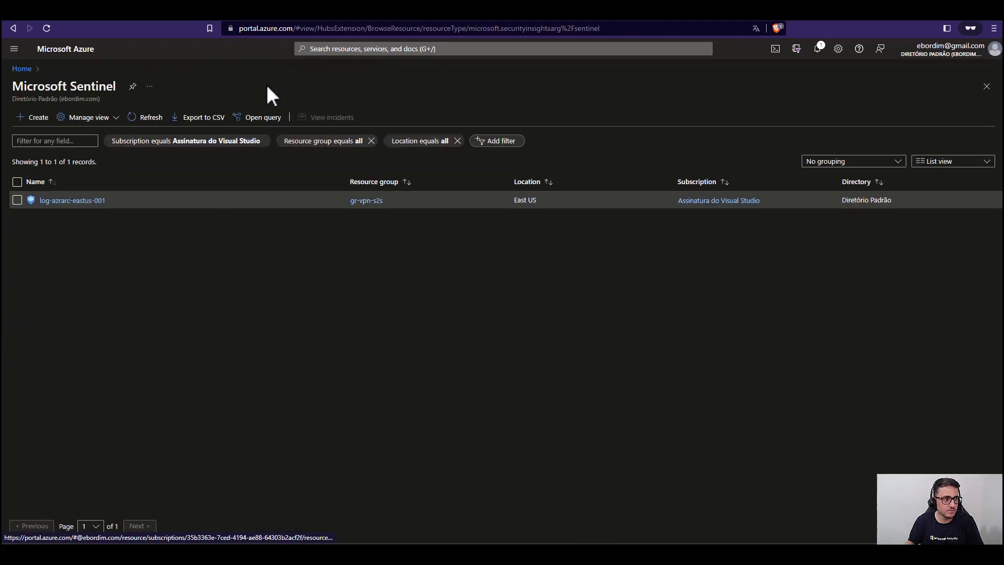
{"action": "left_click", "coordinate": [147, 118]}
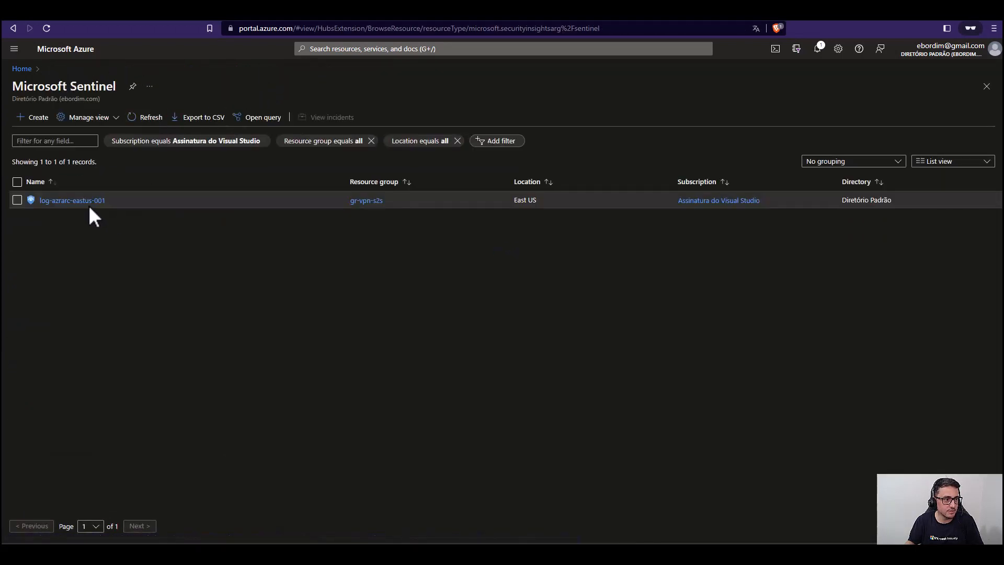
{"action": "left_click", "coordinate": [77, 202]}
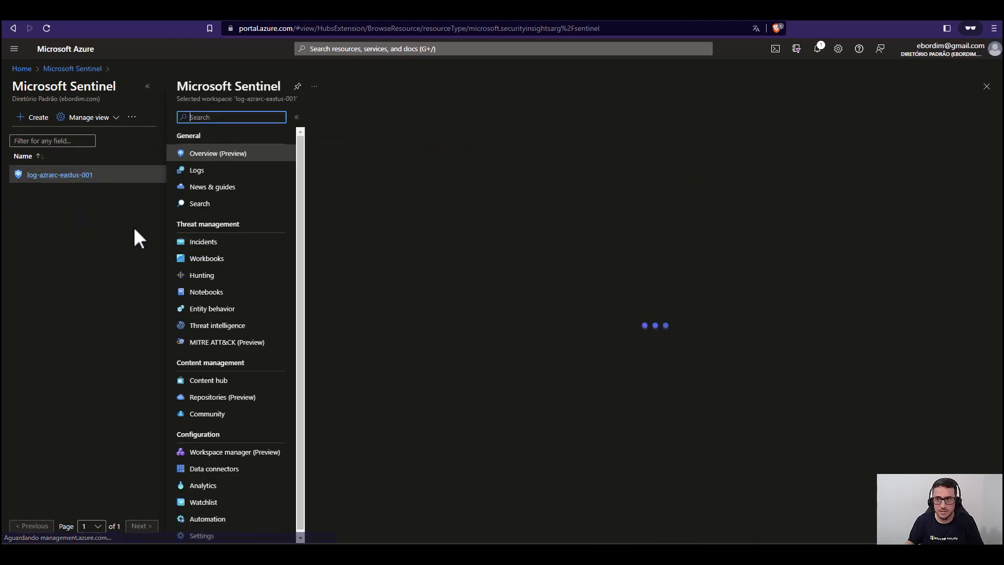
{"action": "left_click", "coordinate": [211, 382]}
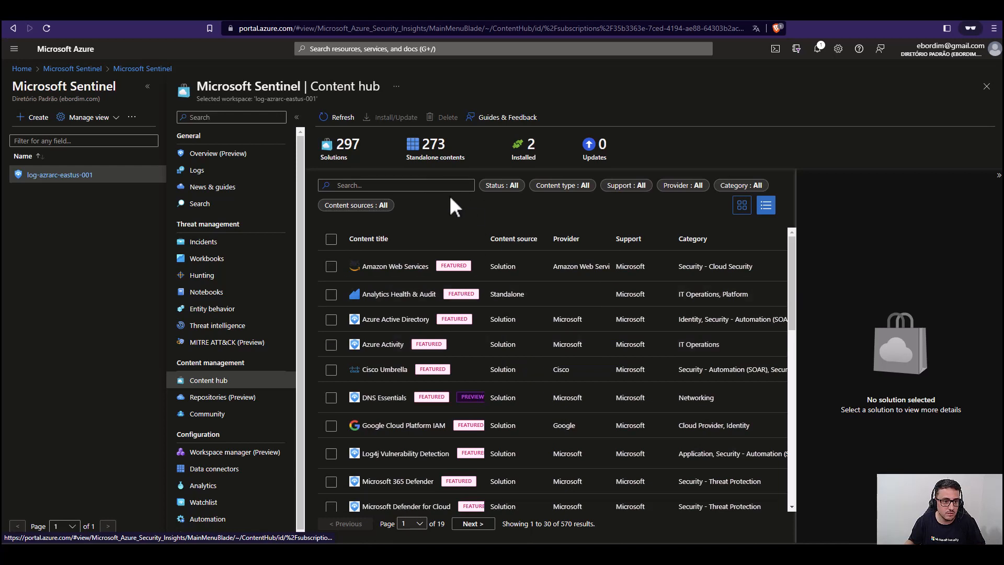
Step: Search the content hub for "microsoft defender" and open the Microsoft Defender for Cloud solution for management
{"action": "left_click", "coordinate": [432, 185]}
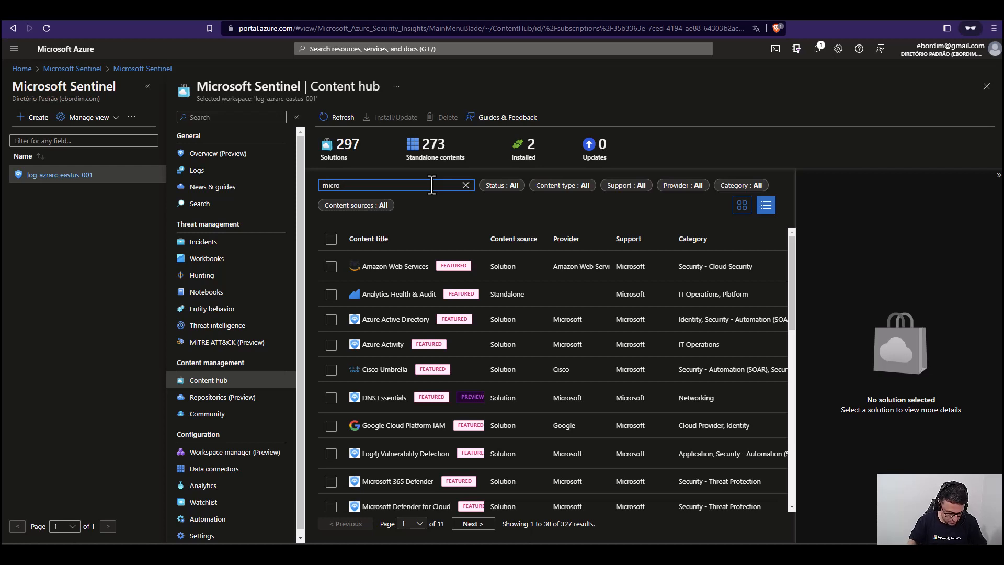
{"action": "scroll", "coordinate": [471, 292], "scroll_direction": "down", "scroll_amount": 3}
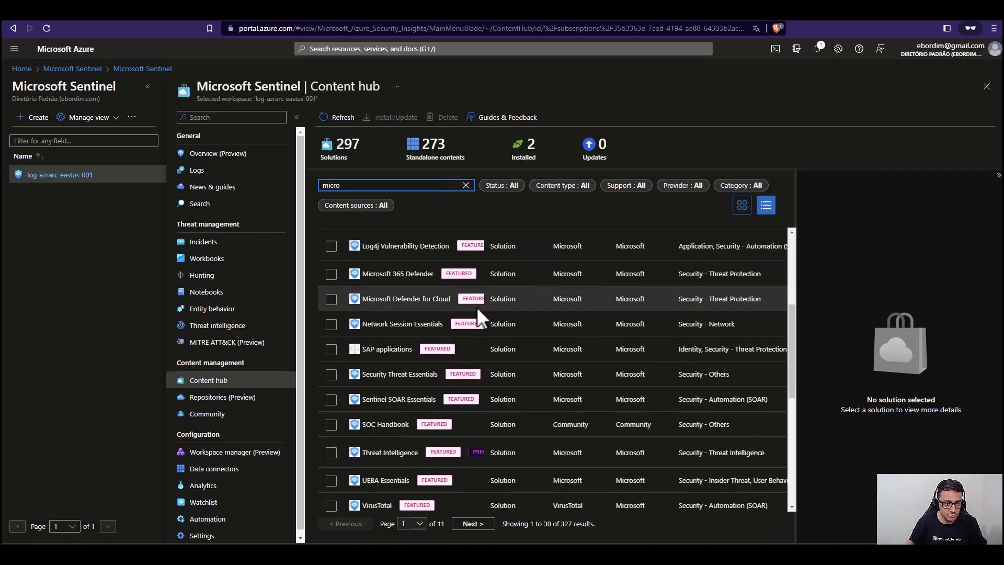
{"action": "scroll", "coordinate": [473, 303], "scroll_direction": "up", "scroll_amount": 3}
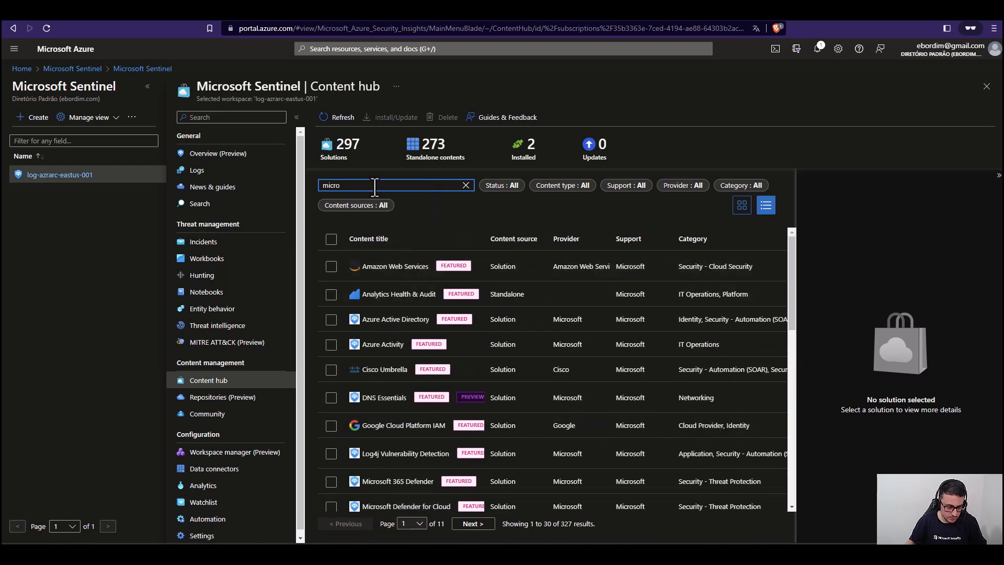
{"action": "type", "text": "soft"}
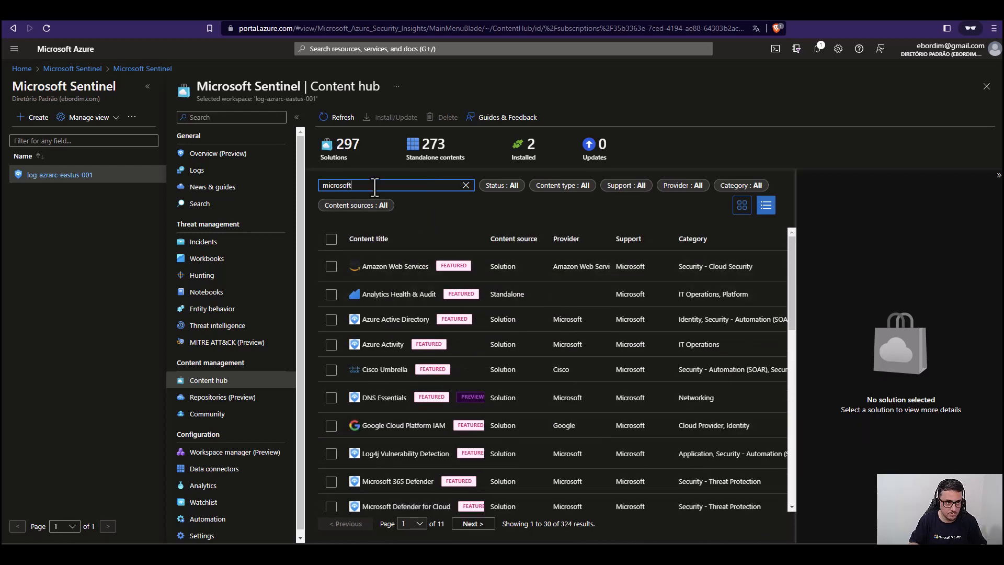
{"action": "type", "text": " defender"}
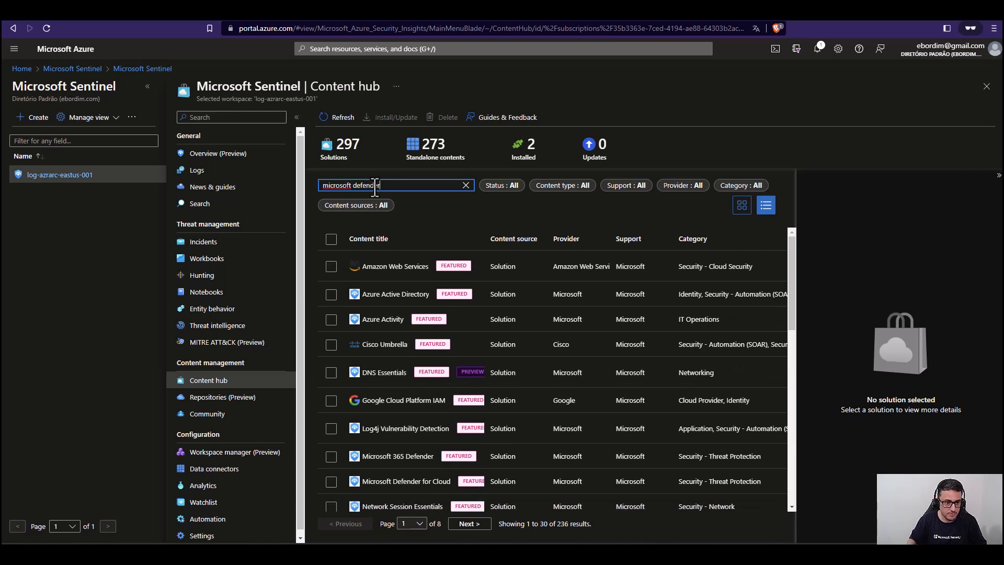
{"action": "left_click", "coordinate": [412, 266]}
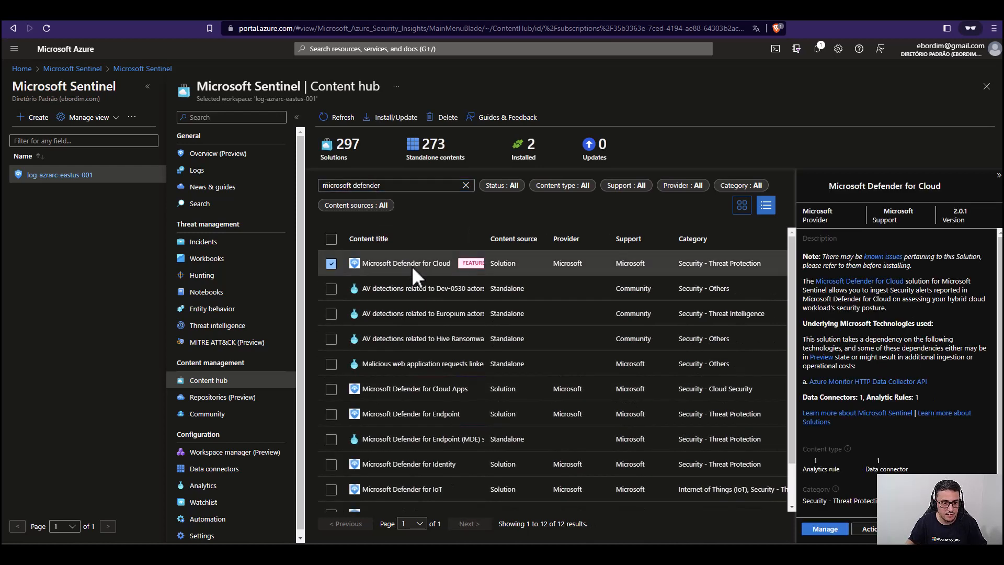
{"action": "left_click", "coordinate": [837, 530]}
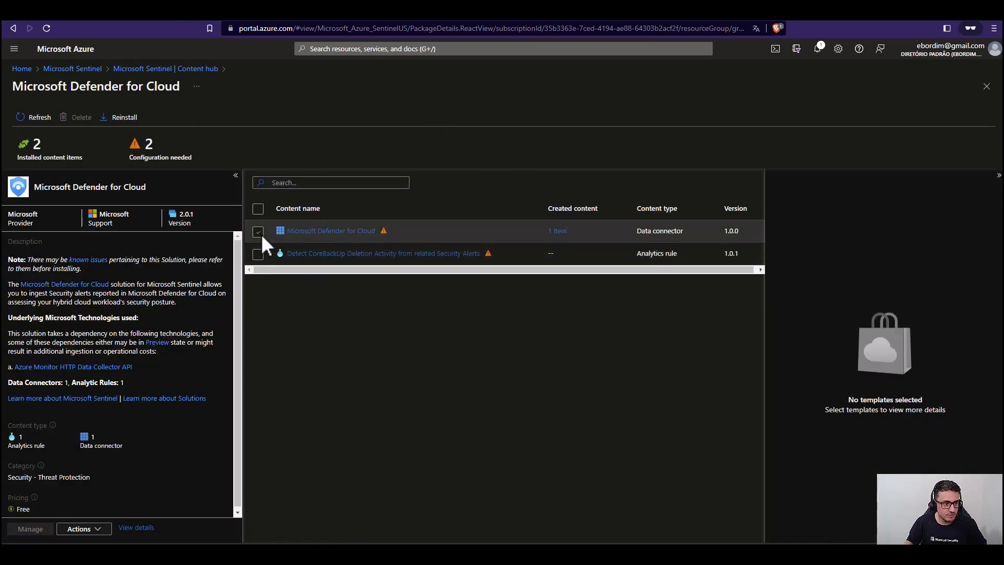
Step: Open the Microsoft Defender for Cloud data connector's page and review its prerequisites and configuration
{"action": "left_click", "coordinate": [259, 231]}
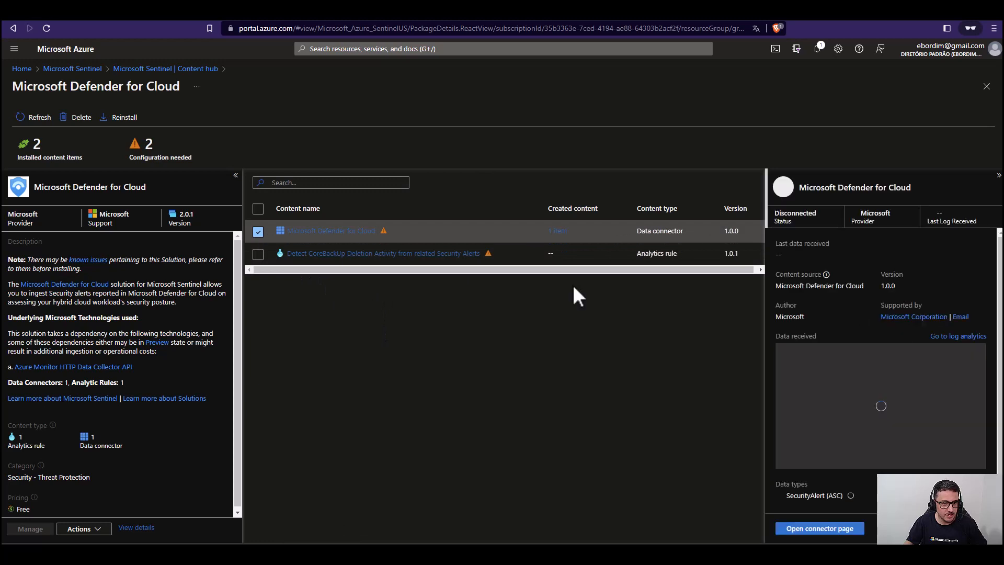
{"action": "left_click", "coordinate": [827, 529]}
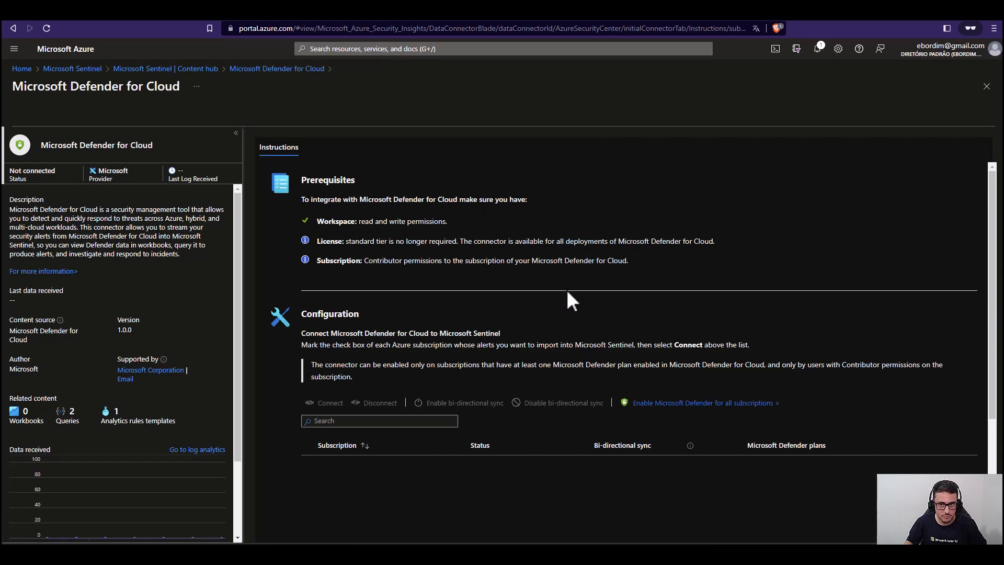
{"action": "scroll", "coordinate": [568, 293], "scroll_direction": "down", "scroll_amount": 3}
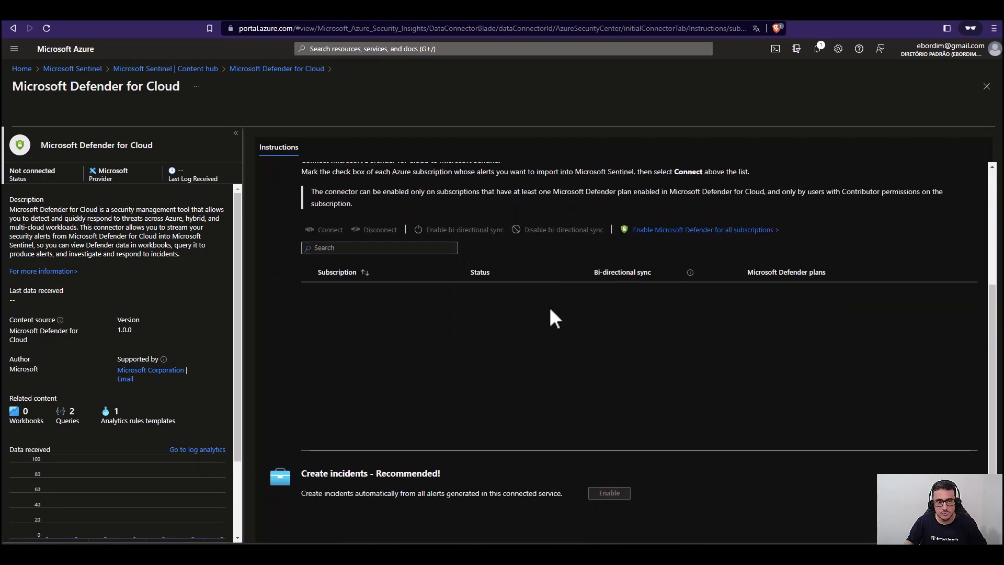
{"action": "scroll", "coordinate": [534, 335], "scroll_direction": "up", "scroll_amount": 3}
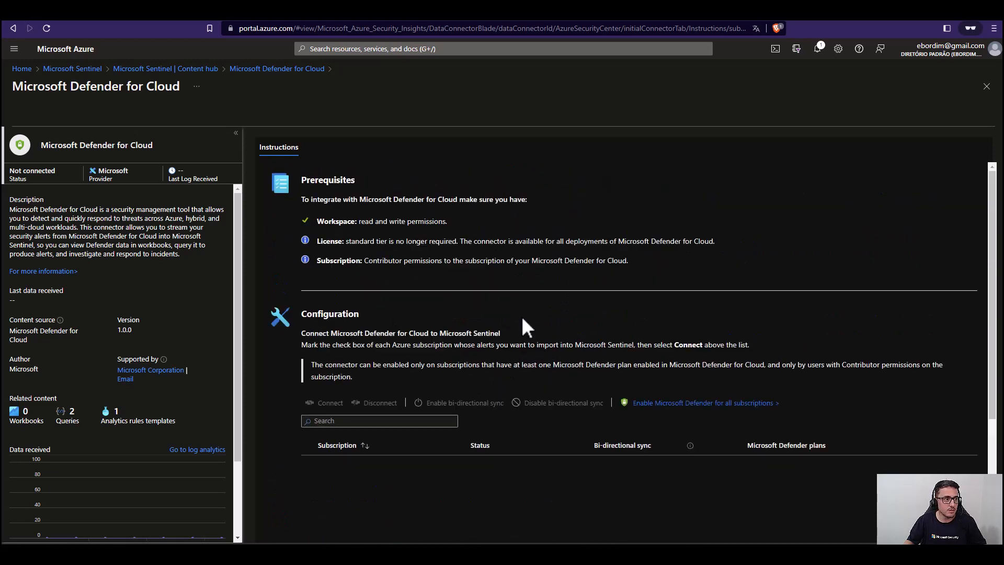
Step: Go back to the Azure home page, open Microsoft Sentinel, and select the log-azrarc-eastus-001 workspace
{"action": "left_click", "coordinate": [66, 52]}
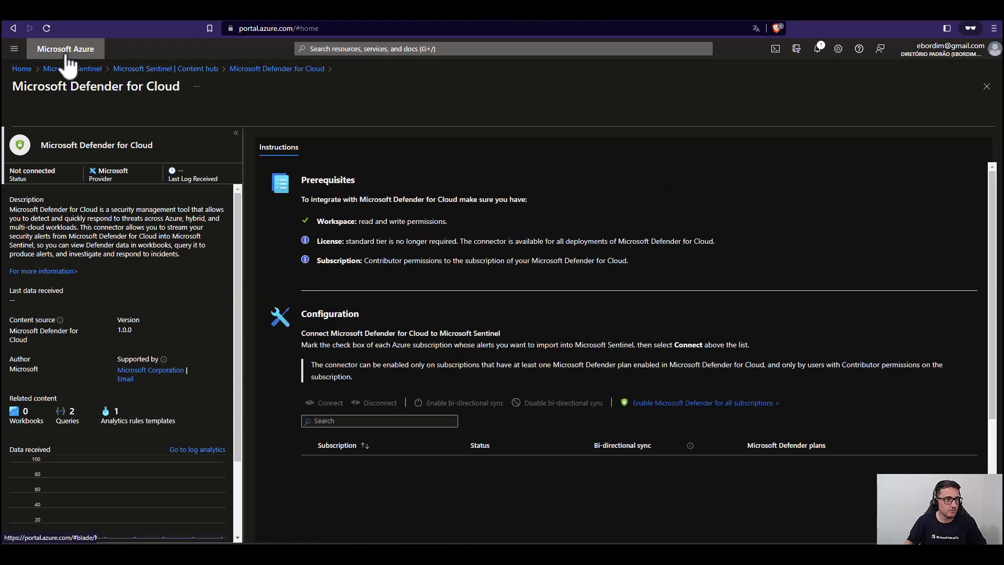
{"action": "left_click", "coordinate": [352, 48]}
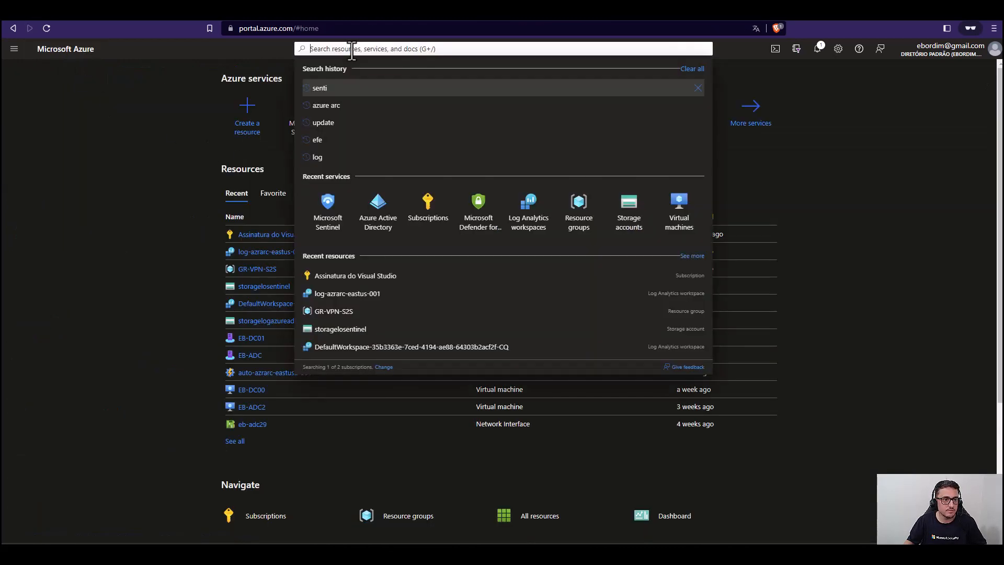
{"action": "left_click", "coordinate": [328, 207]}
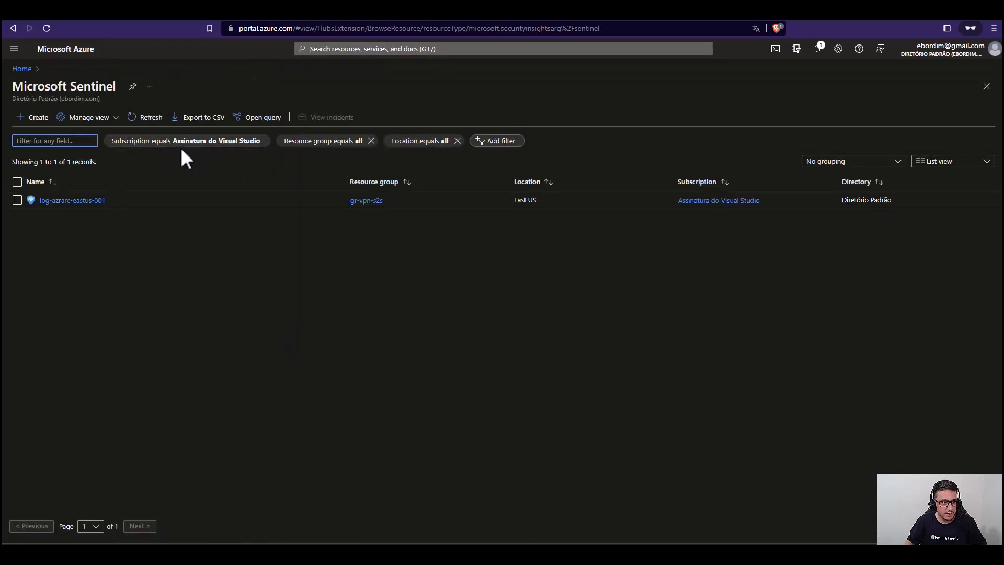
{"action": "left_click", "coordinate": [68, 201]}
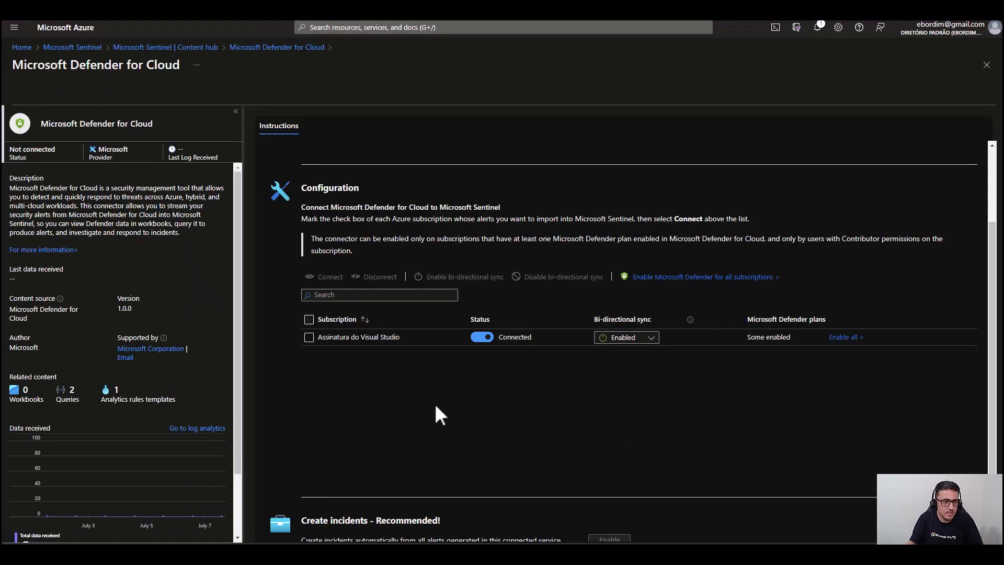
Step: Review the connector's prerequisites, the Assinatura do Visual Studio connection and sync status, and the Create incidents section
{"action": "scroll", "coordinate": [424, 408], "scroll_direction": "up", "scroll_amount": 2}
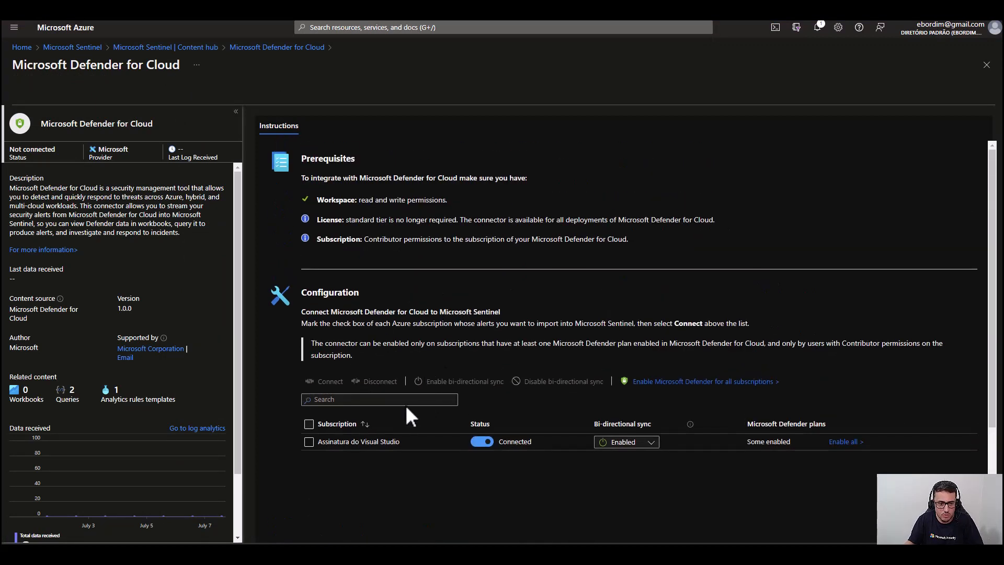
{"action": "scroll", "coordinate": [418, 402], "scroll_direction": "down", "scroll_amount": 1}
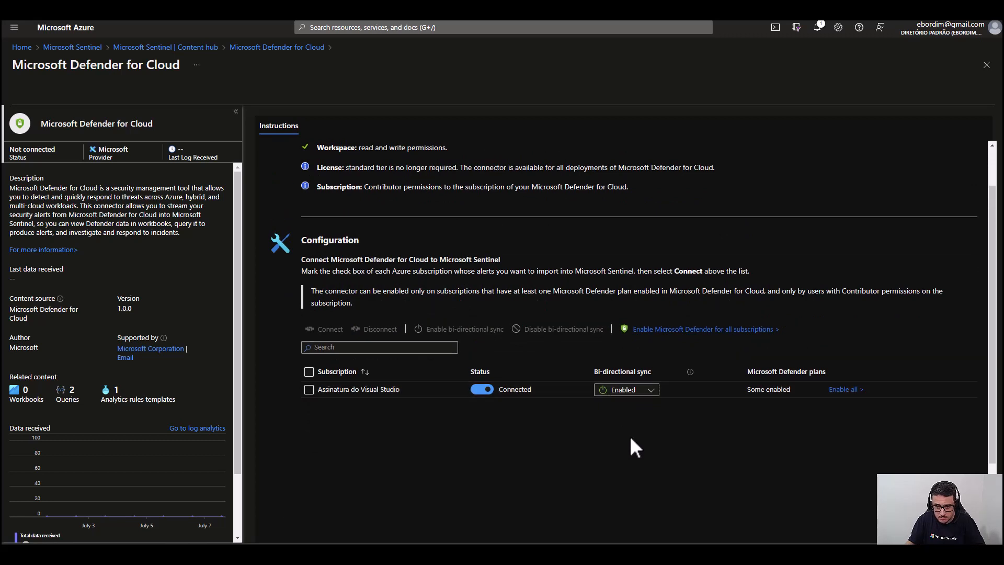
{"action": "scroll", "coordinate": [648, 445], "scroll_direction": "down", "scroll_amount": 1}
{"action": "scroll", "coordinate": [429, 390], "scroll_direction": "up", "scroll_amount": 1}
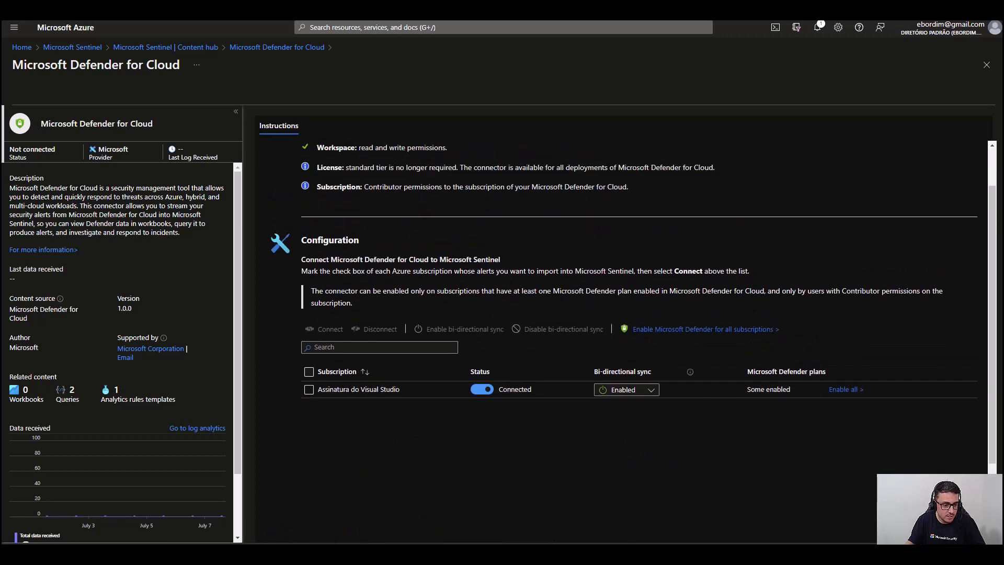
{"action": "scroll", "coordinate": [289, 410], "scroll_direction": "down", "scroll_amount": 2}
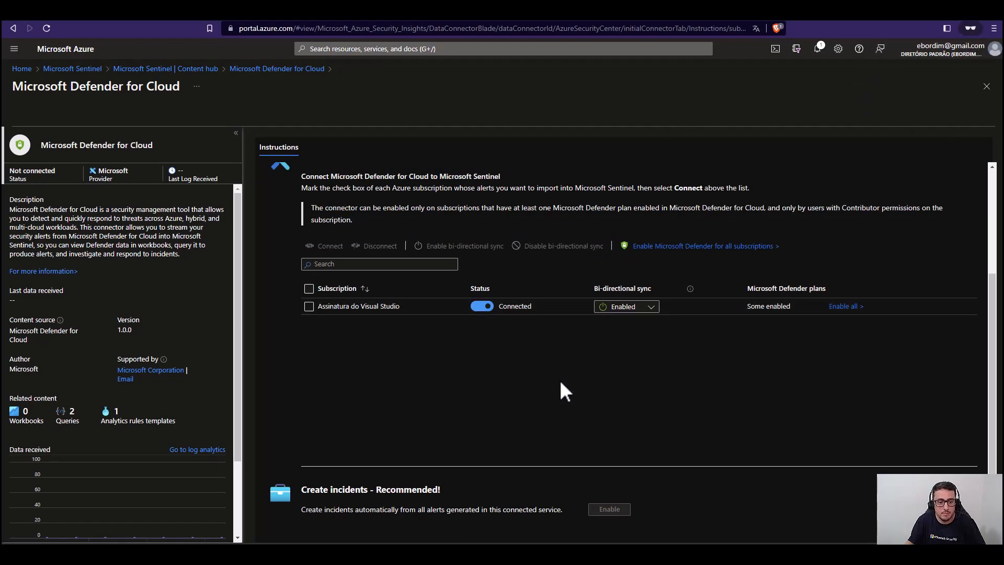
{"action": "scroll", "coordinate": [560, 390], "scroll_direction": "up", "scroll_amount": 3}
{"action": "scroll", "coordinate": [654, 403], "scroll_direction": "down", "scroll_amount": 3}
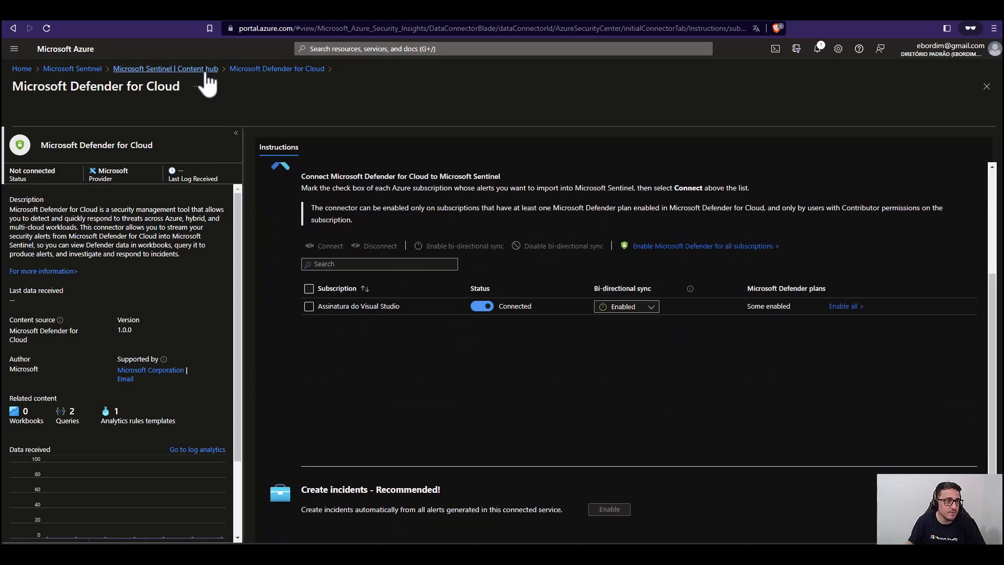
Step: Return to the Defender for Cloud solution's content and inspect the data connector's status and configuration warning
{"action": "left_click", "coordinate": [267, 70]}
{"action": "left_click", "coordinate": [256, 230]}
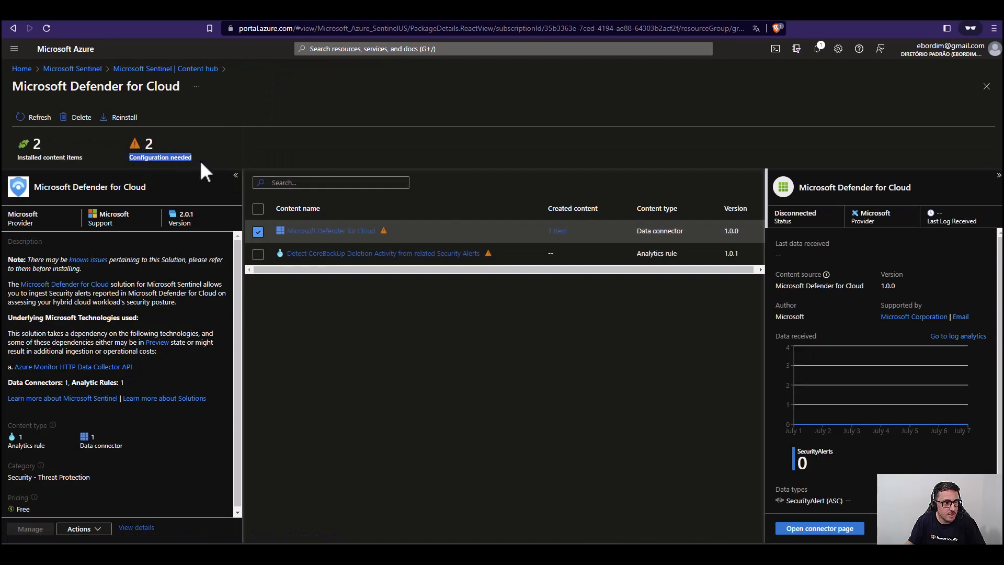
{"action": "left_click", "coordinate": [258, 231]}
{"action": "mouse_move", "coordinate": [387, 238]}
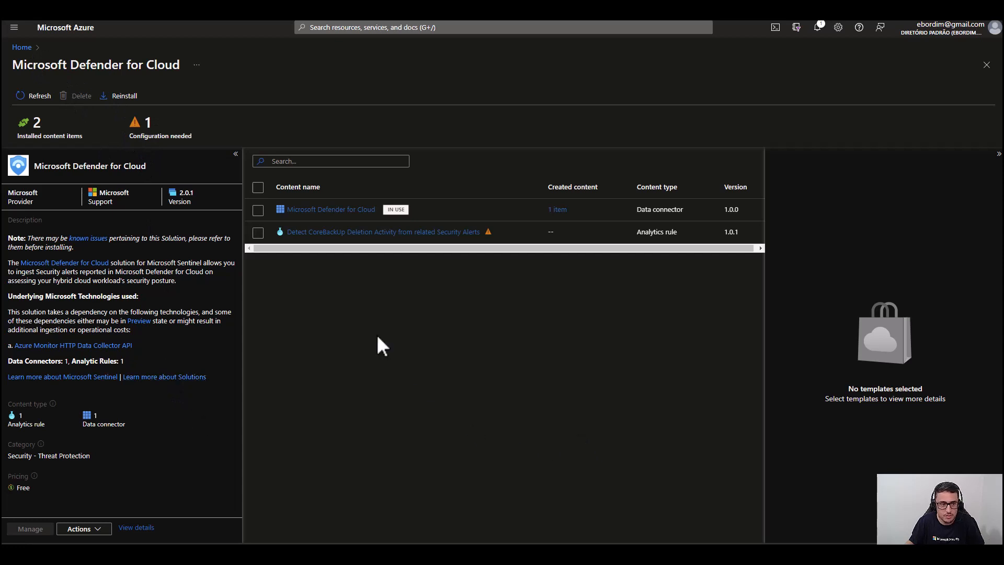
Step: In Microsoft Sentinel, include Assinatura do Visual Studio in the subscription filter, then open log-azrarc-eastus-001 with the workspace list collapsed
{"action": "left_click", "coordinate": [311, 27]}
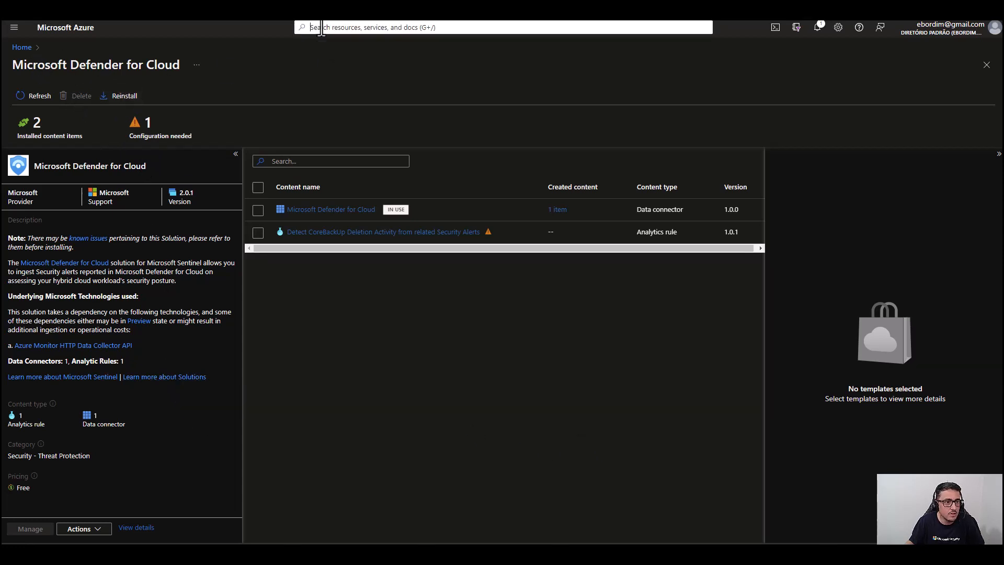
{"action": "left_click", "coordinate": [328, 195]}
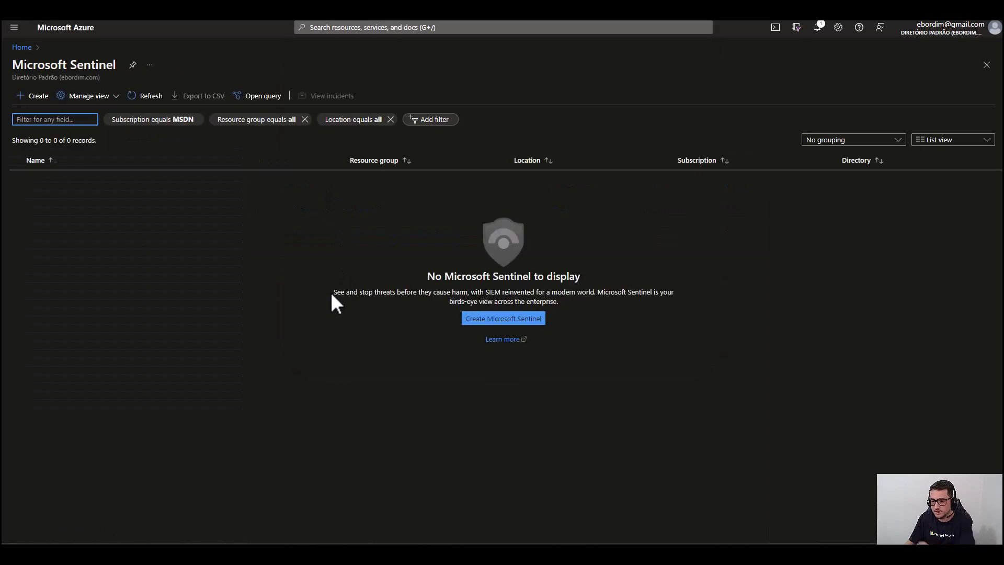
{"action": "left_click", "coordinate": [167, 124]}
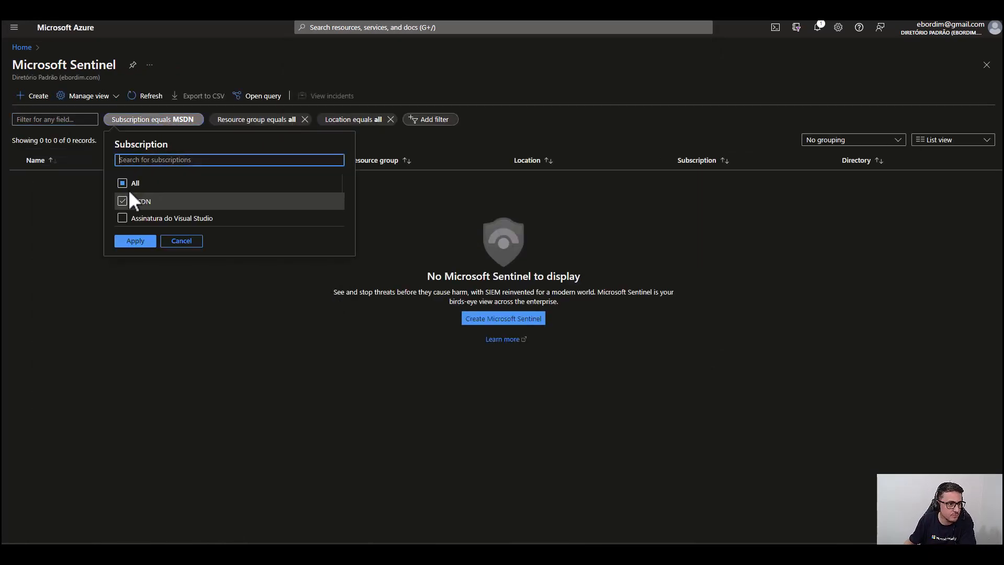
{"action": "left_click", "coordinate": [122, 218]}
{"action": "left_click", "coordinate": [134, 241]}
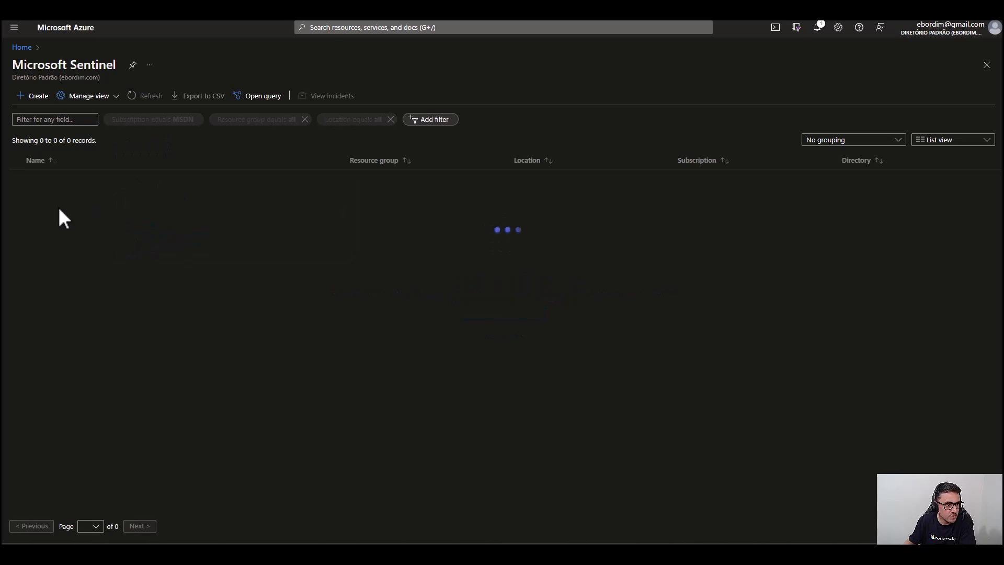
{"action": "left_click", "coordinate": [66, 182]}
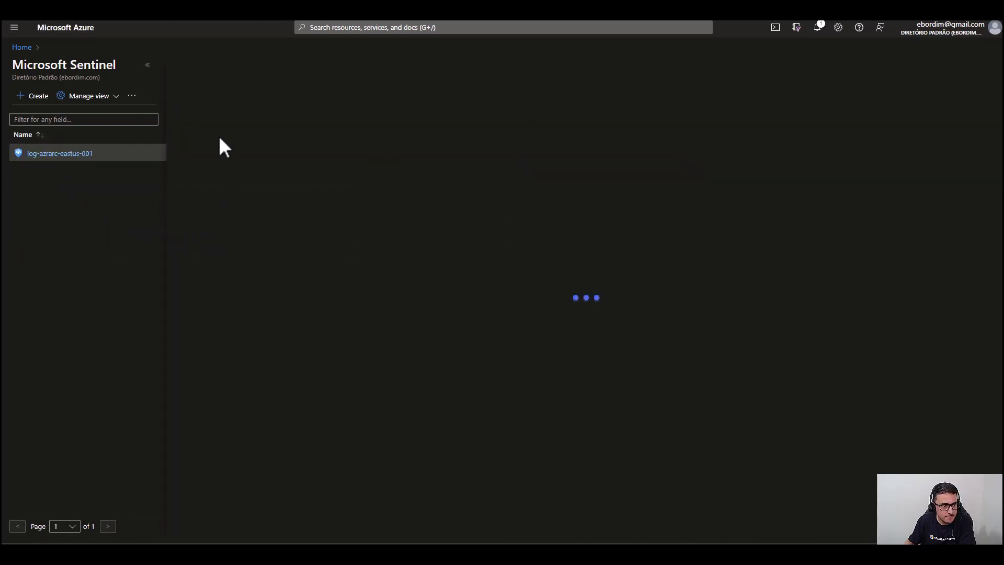
{"action": "left_click", "coordinate": [148, 65]}
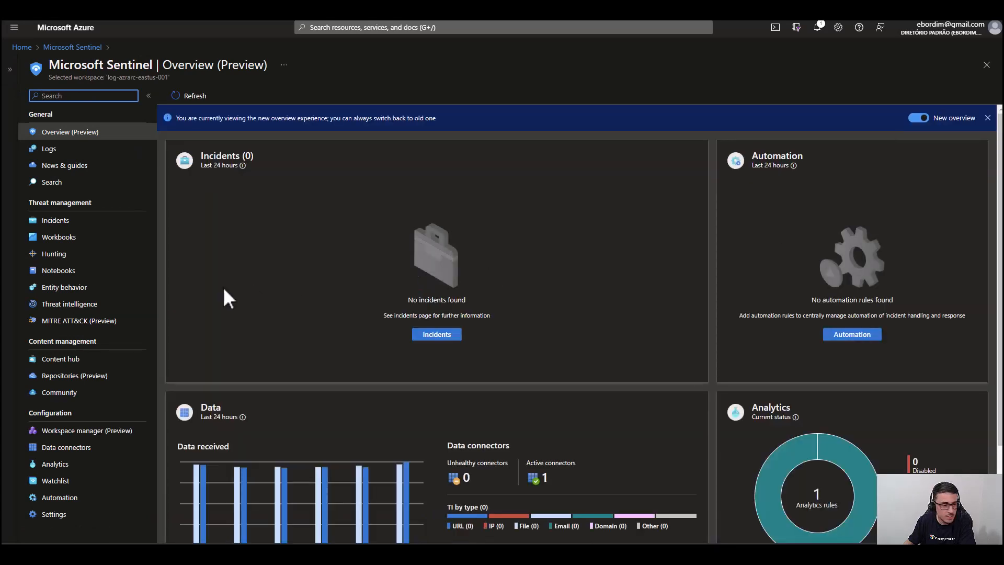
Step: Open the workspace's Analytics rules and review the description and recommended data connectors of the active Advanced Multistage Attack Detection rule
{"action": "left_click", "coordinate": [67, 468]}
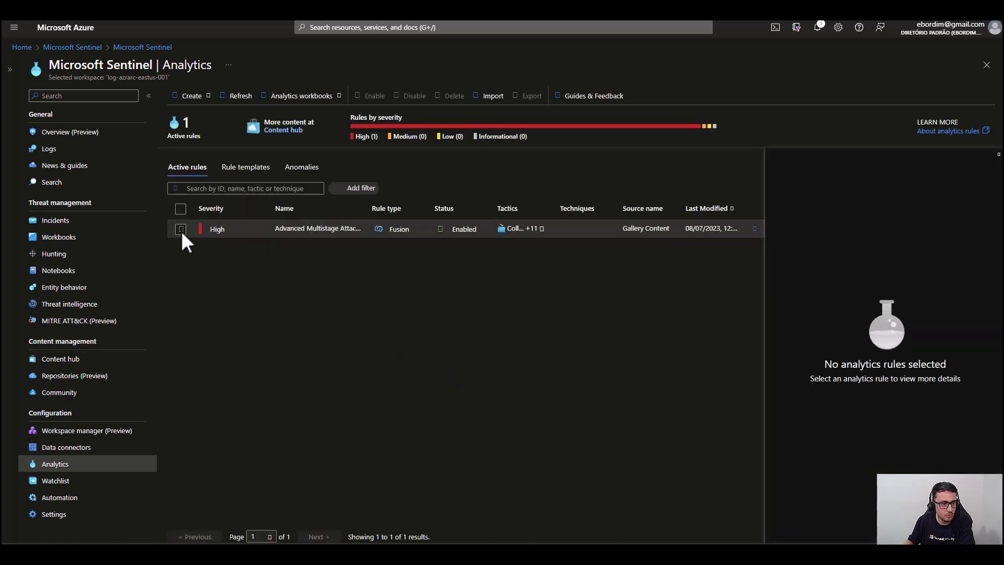
{"action": "left_click", "coordinate": [181, 230]}
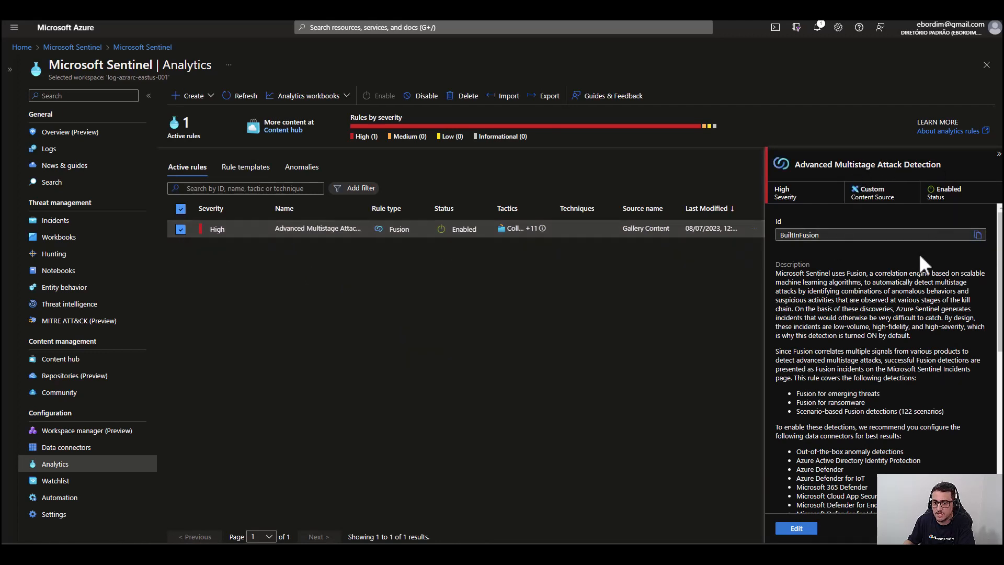
{"action": "scroll", "coordinate": [868, 337], "scroll_direction": "down", "scroll_amount": 2}
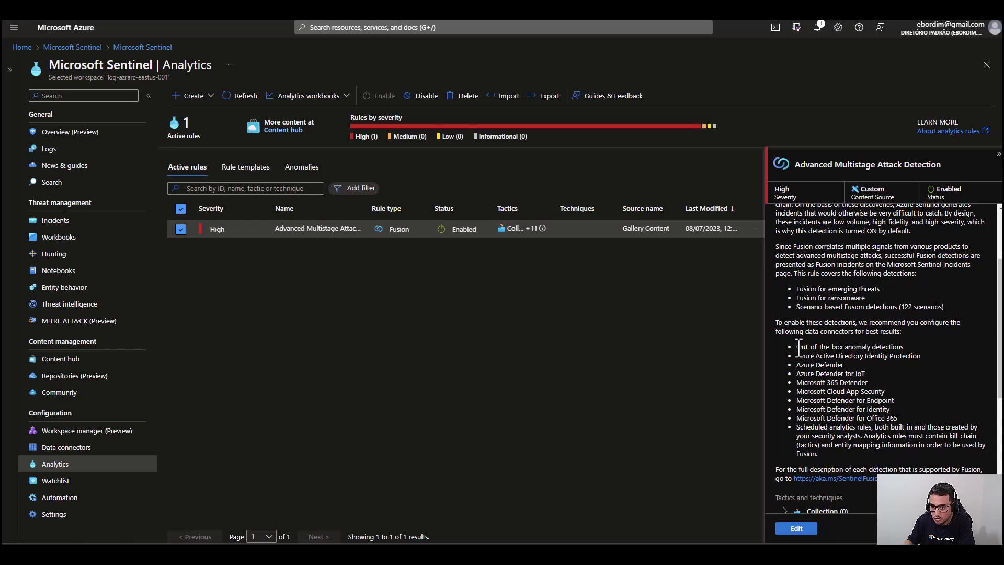
{"action": "left_click_drag", "start_coordinate": [799, 349], "coordinate": [921, 436]}
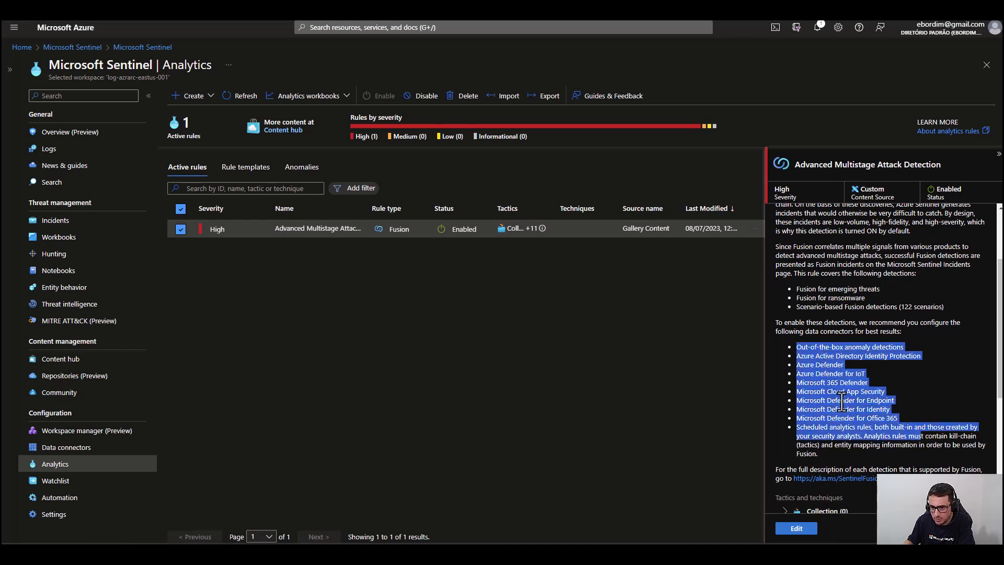
{"action": "left_click", "coordinate": [839, 395]}
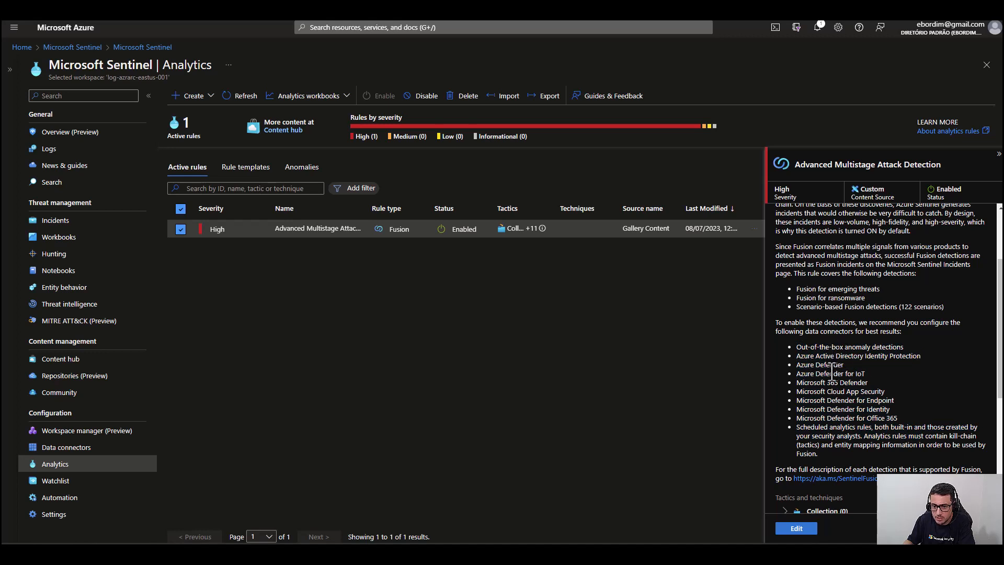
{"action": "left_click_drag", "start_coordinate": [824, 355], "coordinate": [902, 357]}
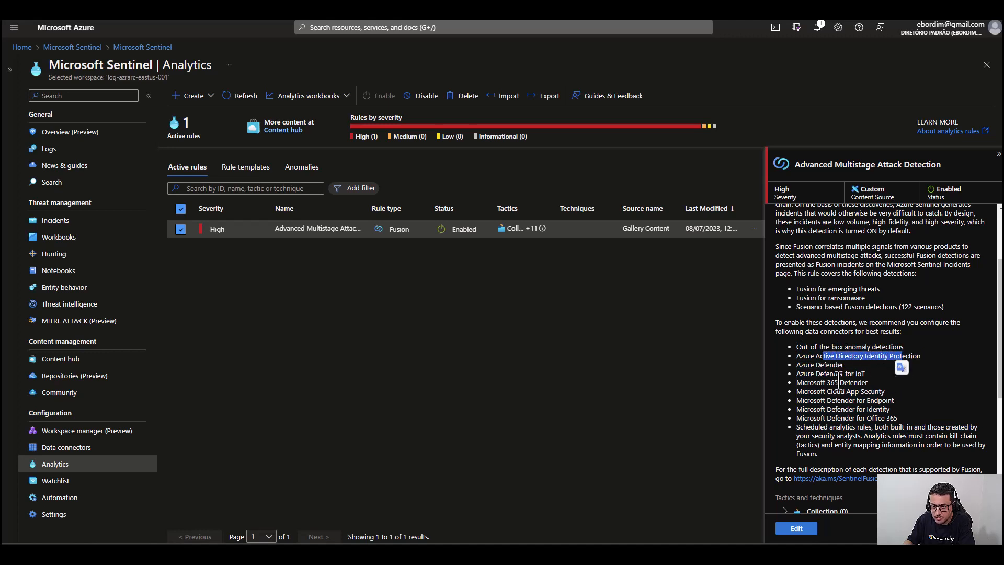
{"action": "left_click", "coordinate": [826, 369]}
{"action": "left_click_drag", "start_coordinate": [808, 364], "coordinate": [886, 393]}
{"action": "left_click", "coordinate": [818, 391]}
{"action": "left_click", "coordinate": [829, 396]}
{"action": "left_click", "coordinate": [831, 405]}
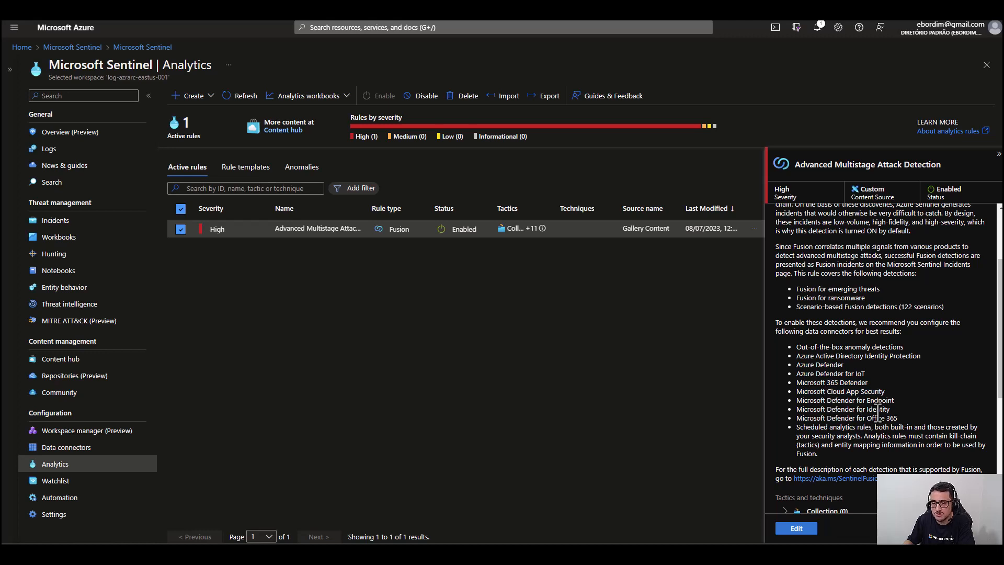
{"action": "scroll", "coordinate": [839, 389], "scroll_direction": "down", "scroll_amount": 1}
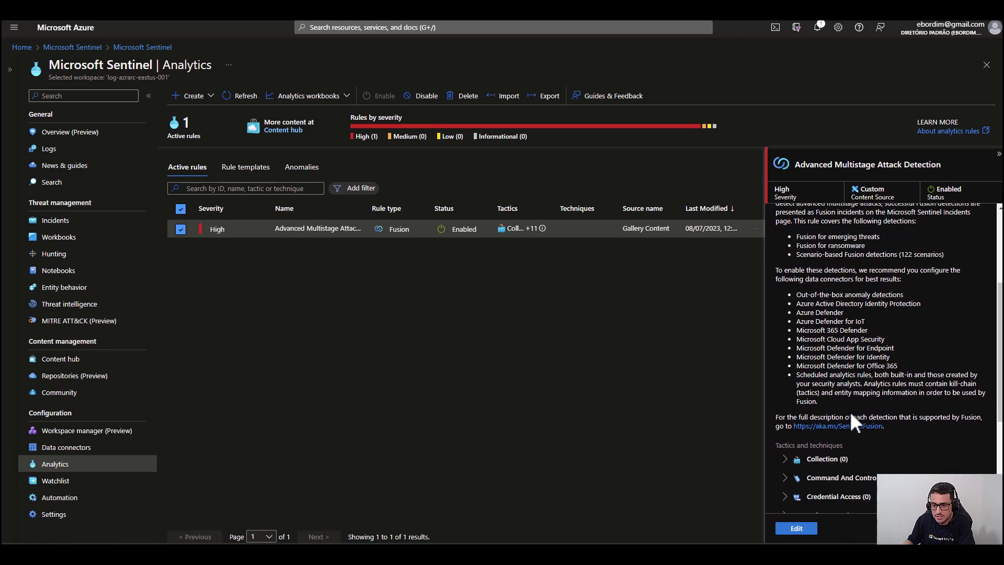
{"action": "scroll", "coordinate": [853, 387], "scroll_direction": "down", "scroll_amount": 1}
{"action": "scroll", "coordinate": [862, 356], "scroll_direction": "up", "scroll_amount": 2}
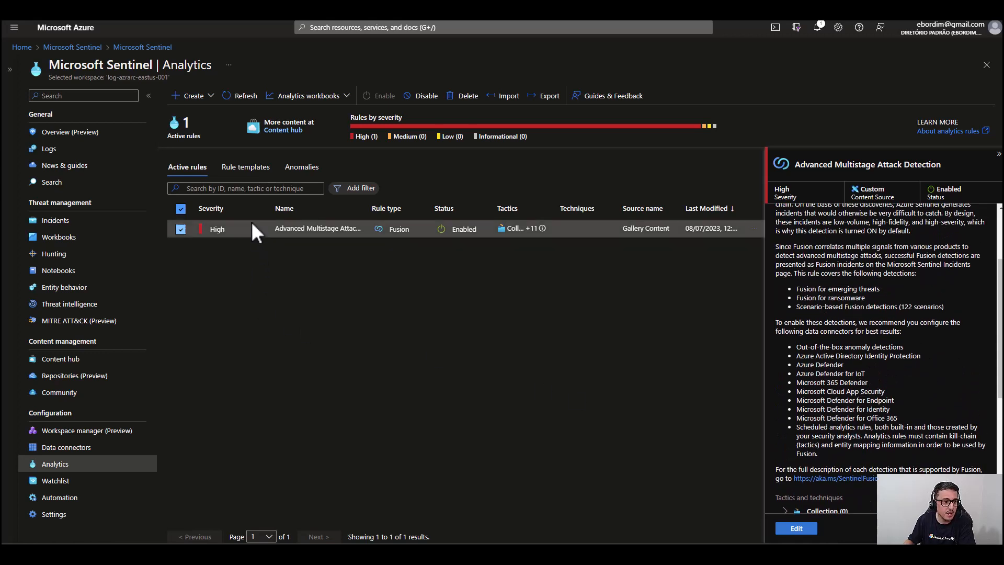
Step: Search the rule templates for "Defender" and start creating a rule from the "Create incidents based on Microsoft Defender for Cloud" template
{"action": "left_click", "coordinate": [239, 167]}
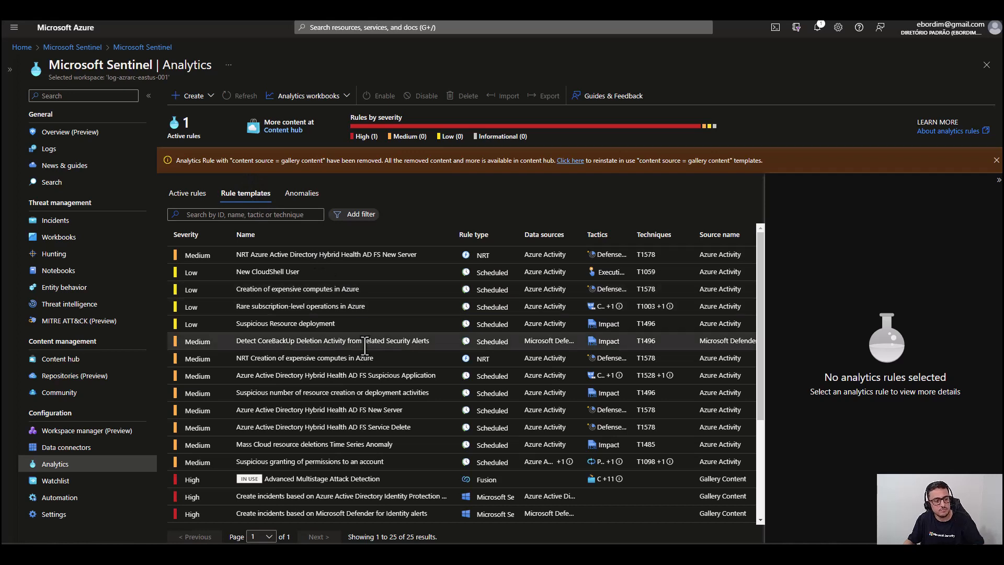
{"action": "left_click", "coordinate": [251, 215]}
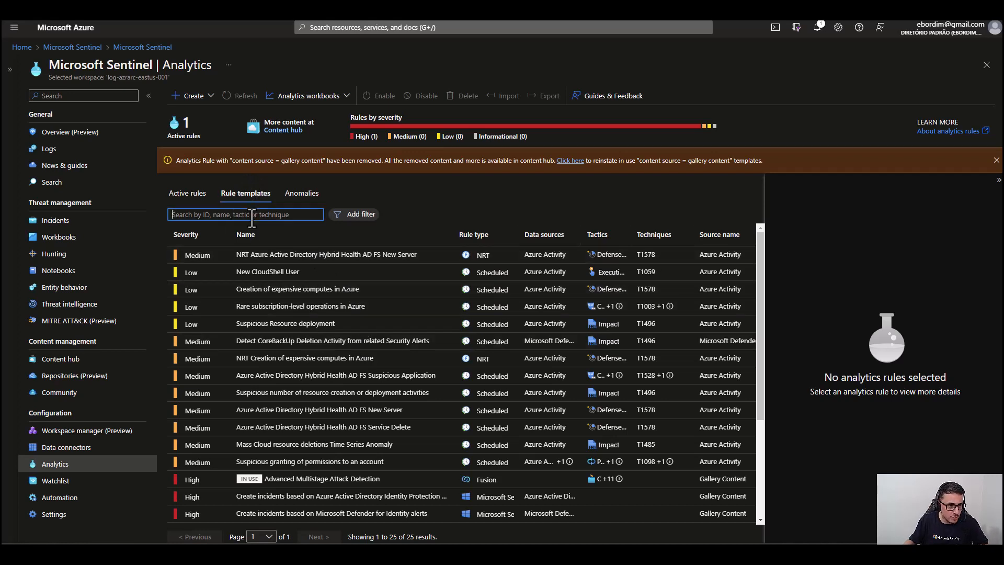
{"action": "type", "text": "Defender"}
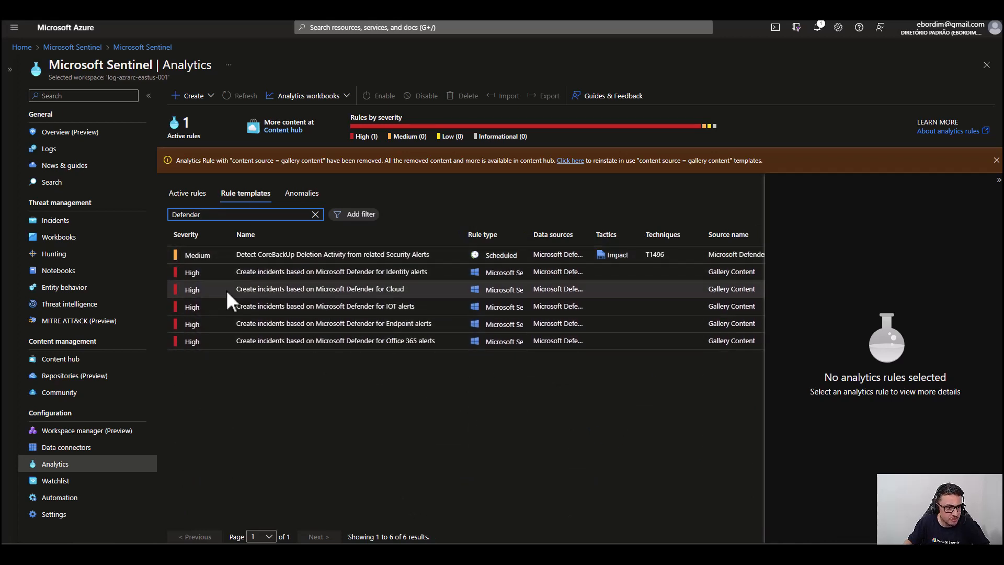
{"action": "left_click_drag", "start_coordinate": [237, 288], "coordinate": [412, 293]}
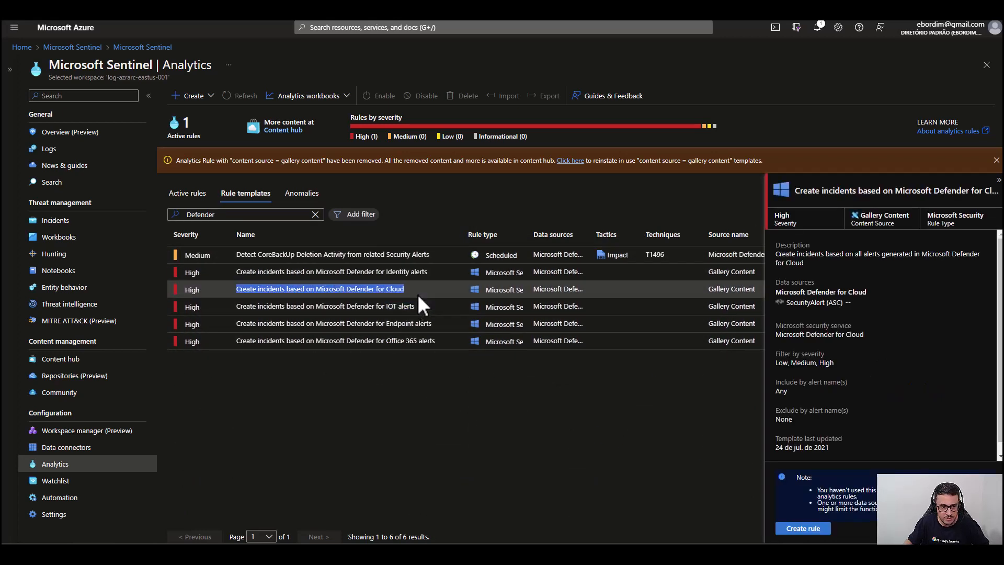
{"action": "left_click", "coordinate": [303, 289]}
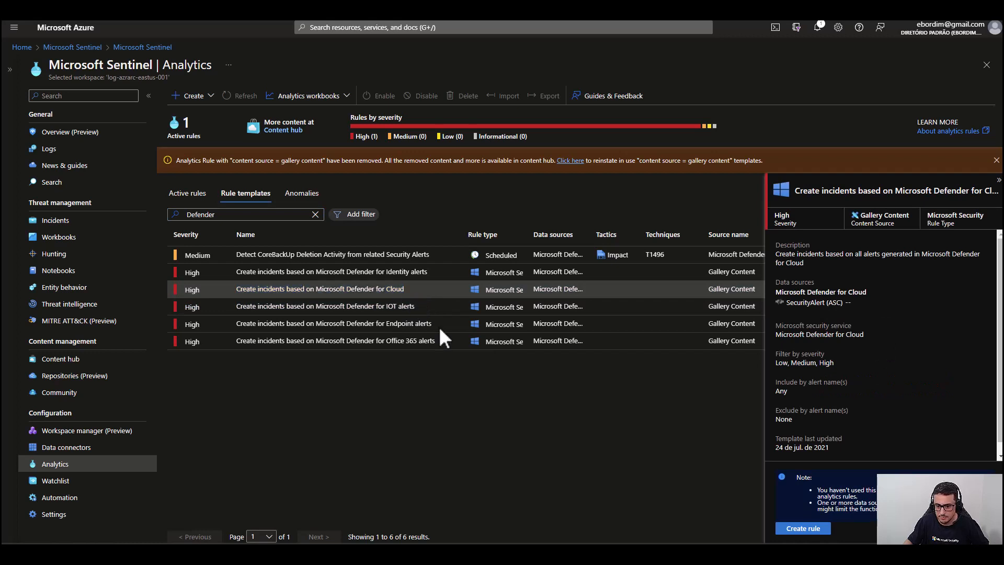
{"action": "left_click", "coordinate": [806, 528]}
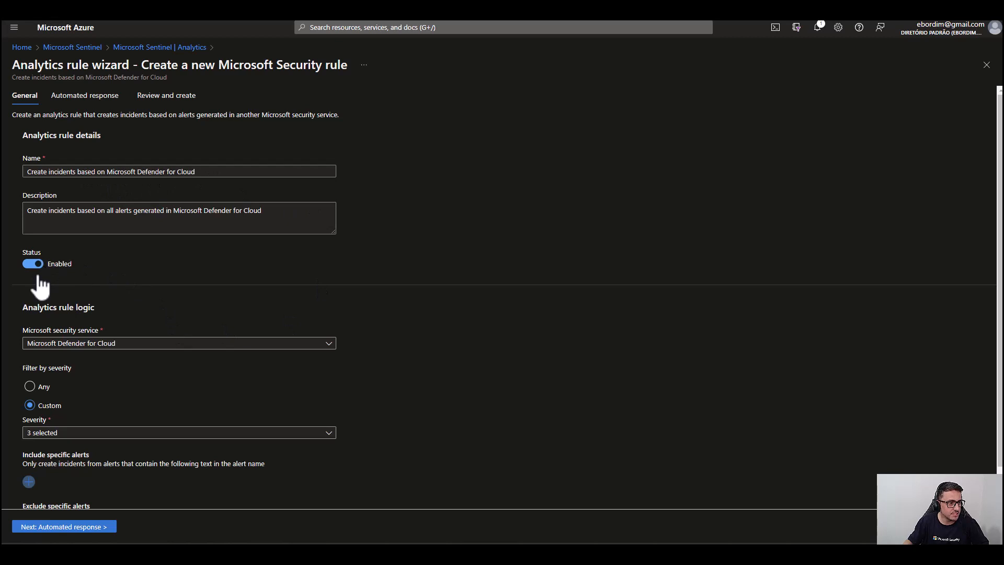
Step: Review the new rule's general settings, including its security service and the selected severities of the custom filter
{"action": "scroll", "coordinate": [185, 282], "scroll_direction": "down", "scroll_amount": 1}
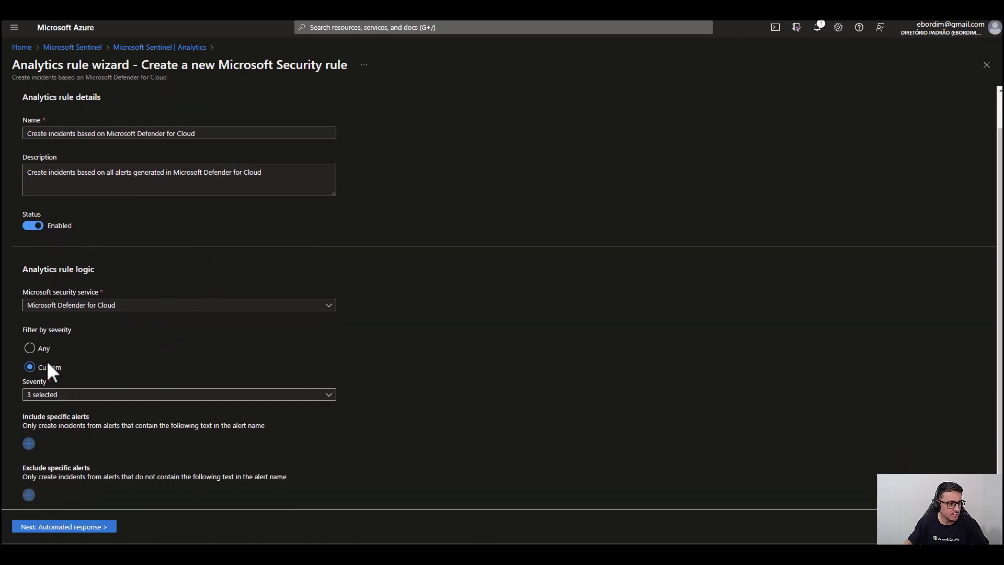
{"action": "left_click", "coordinate": [176, 398]}
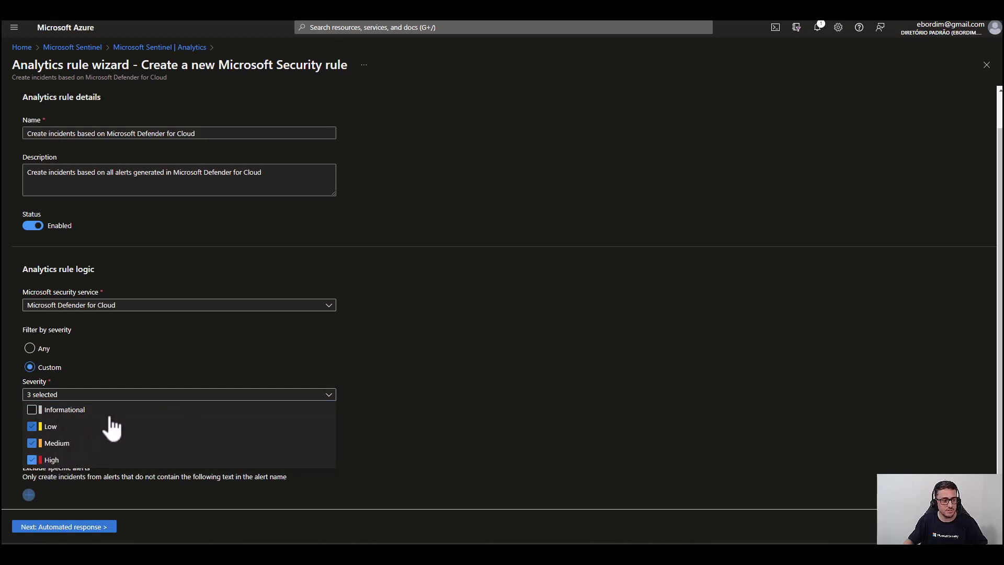
{"action": "left_click", "coordinate": [428, 417]}
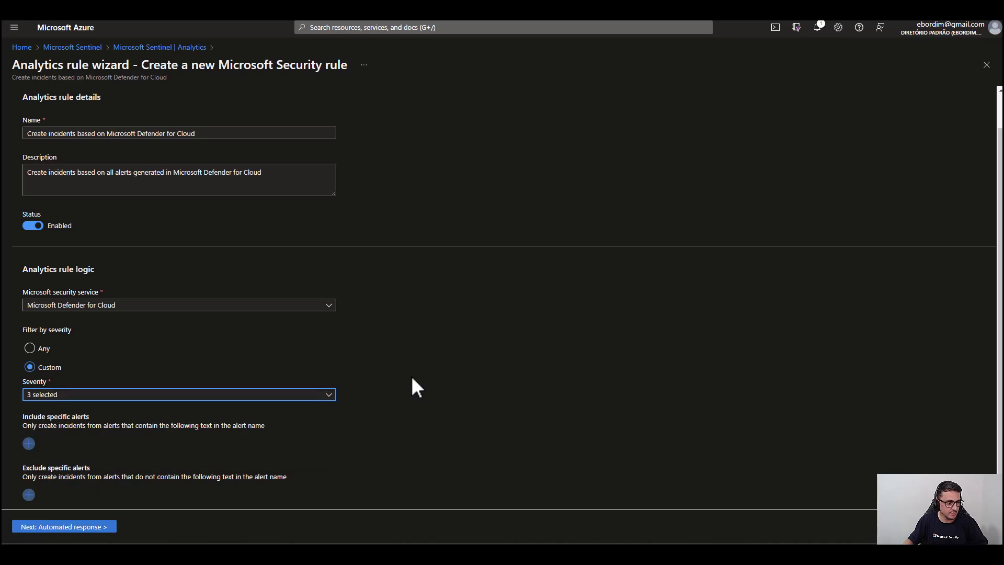
Step: Review the rule's Automated response page, including the automation rules and classic alert automation sections
{"action": "left_click", "coordinate": [99, 528]}
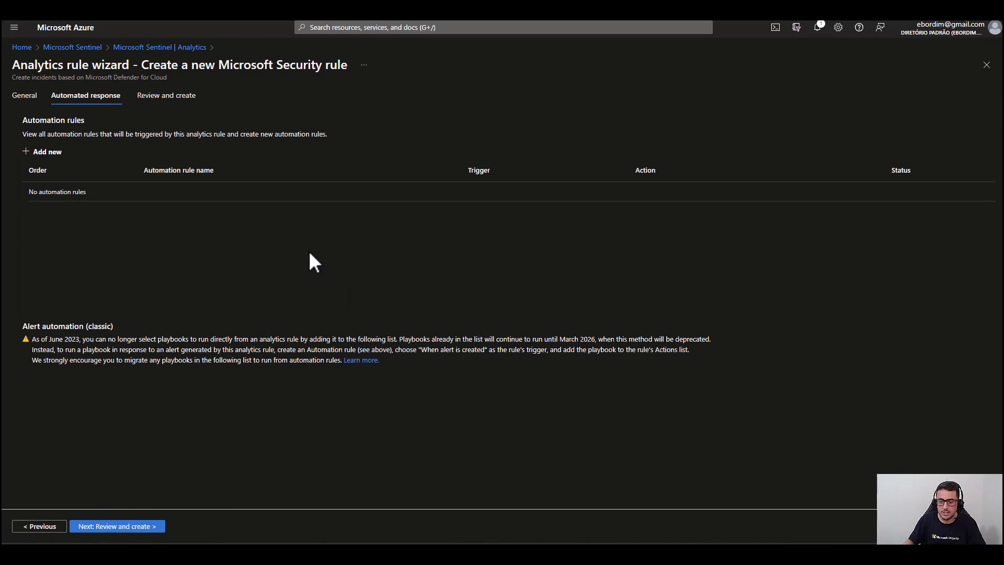
{"action": "left_click_drag", "start_coordinate": [20, 120], "coordinate": [86, 120]}
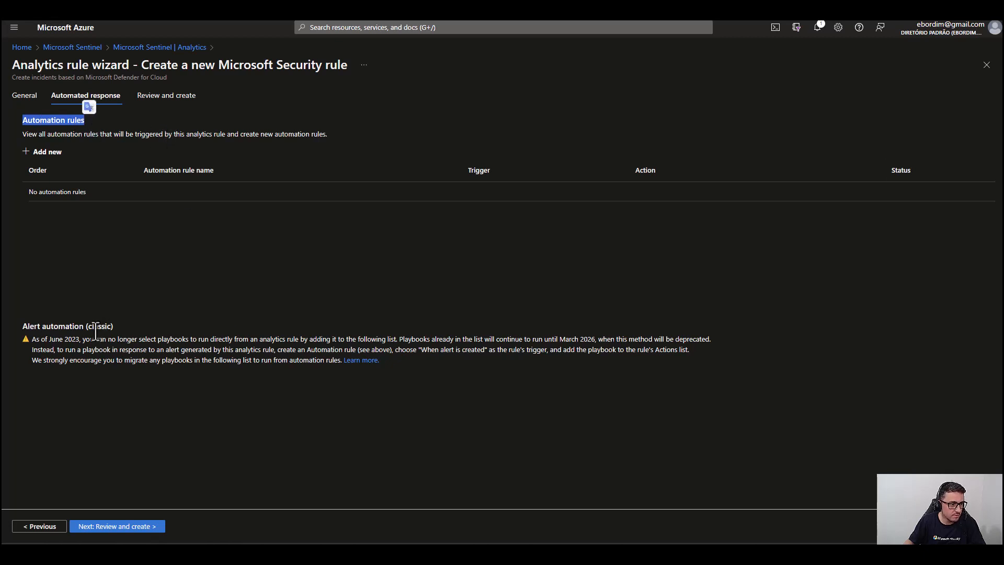
{"action": "left_click", "coordinate": [176, 258]}
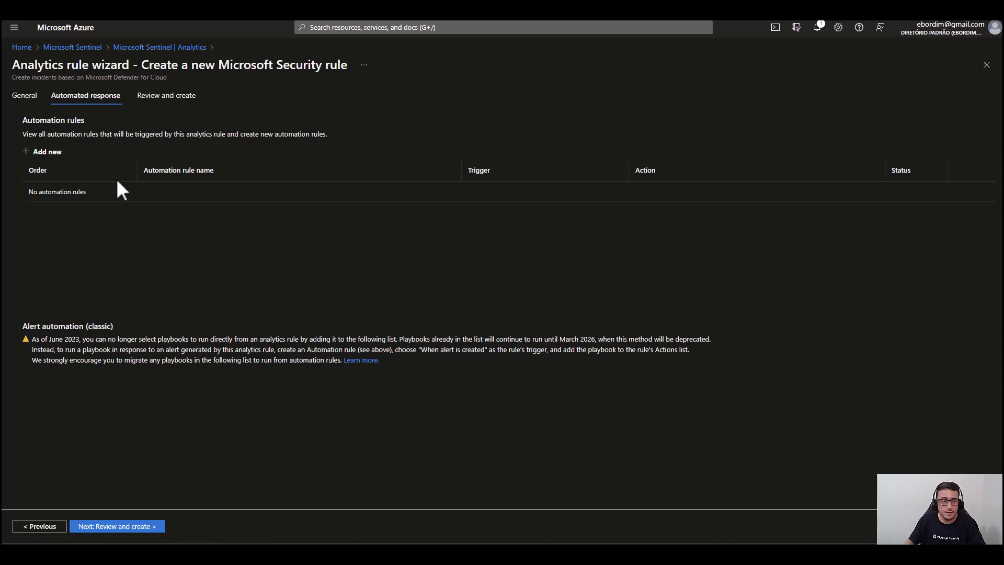
Step: Return to the rule's general settings and recheck which severities the custom filter includes
{"action": "left_click", "coordinate": [39, 527]}
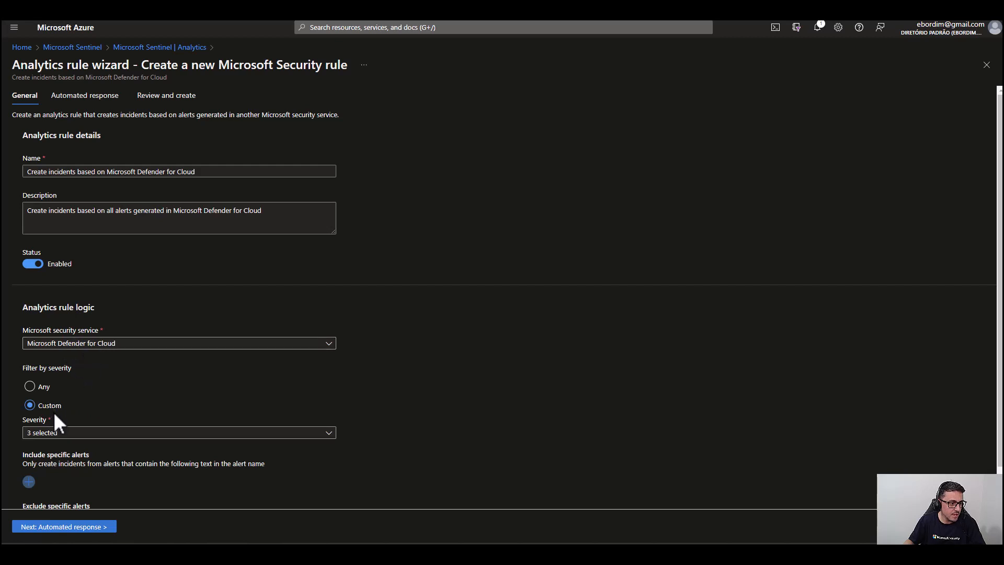
{"action": "left_click", "coordinate": [76, 435]}
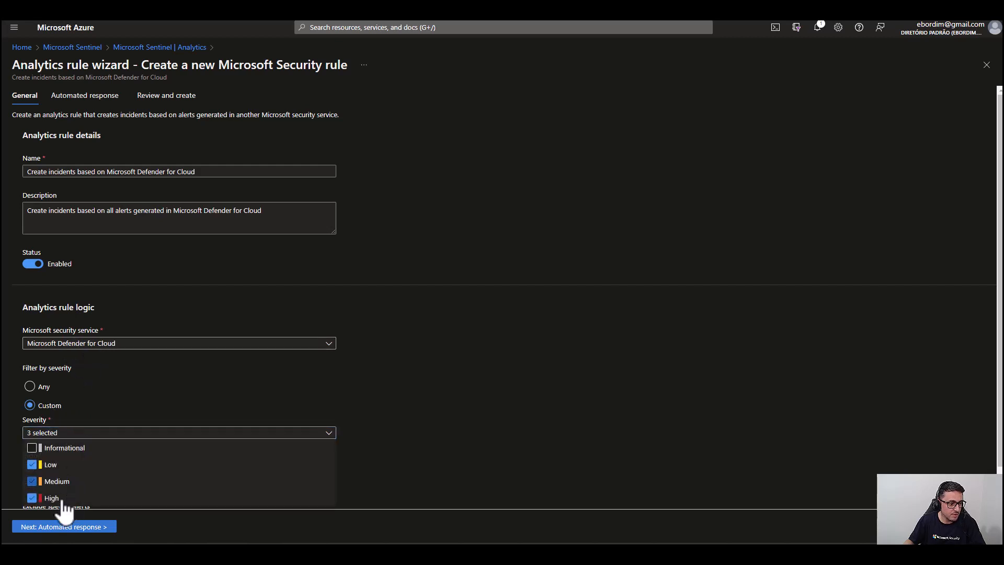
{"action": "left_click", "coordinate": [630, 404]}
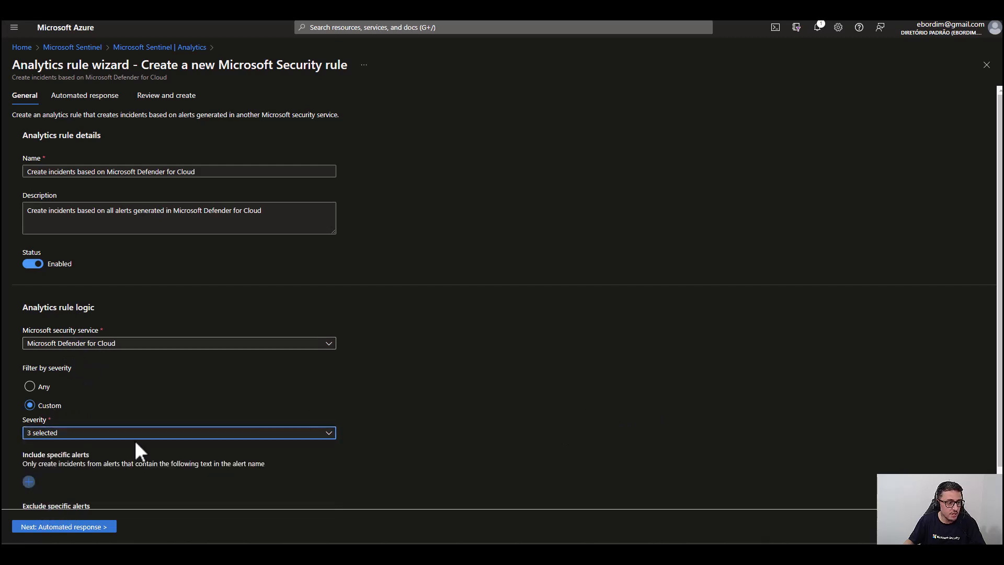
{"action": "left_click", "coordinate": [77, 437]}
{"action": "left_click", "coordinate": [408, 473]}
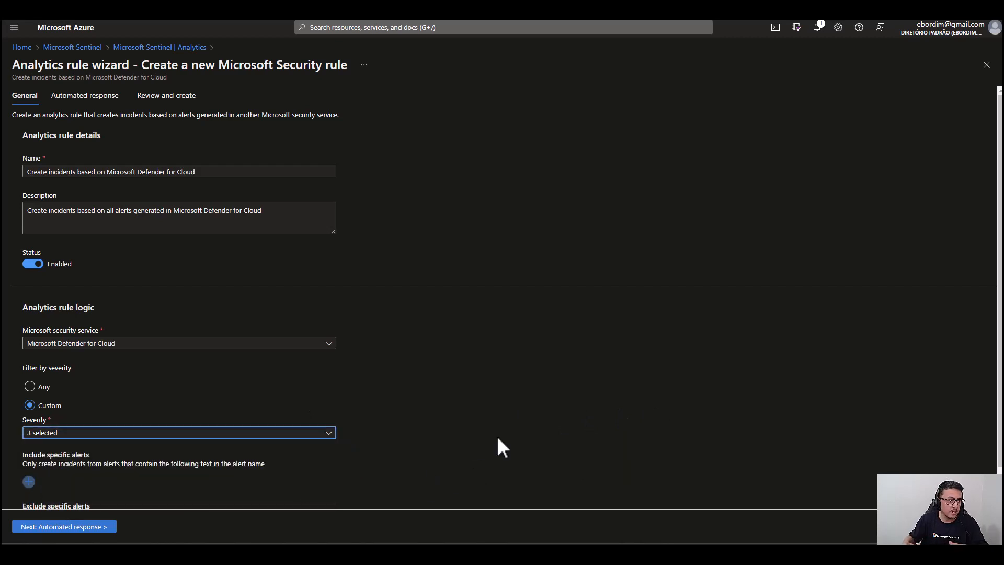
Step: Under Automated response, examine the actions available for a new automation rule and leave without creating it
{"action": "left_click", "coordinate": [122, 102]}
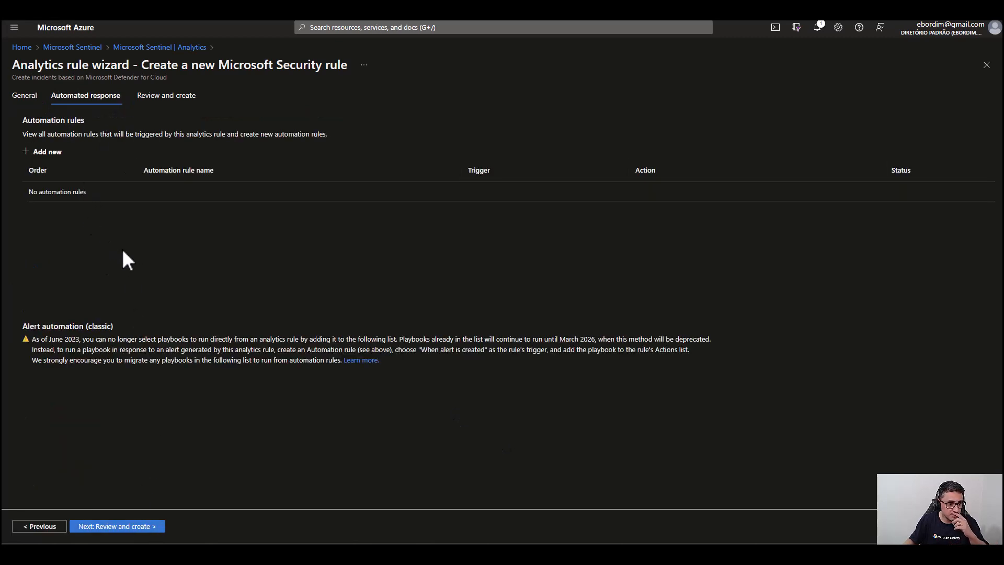
{"action": "left_click", "coordinate": [50, 158]}
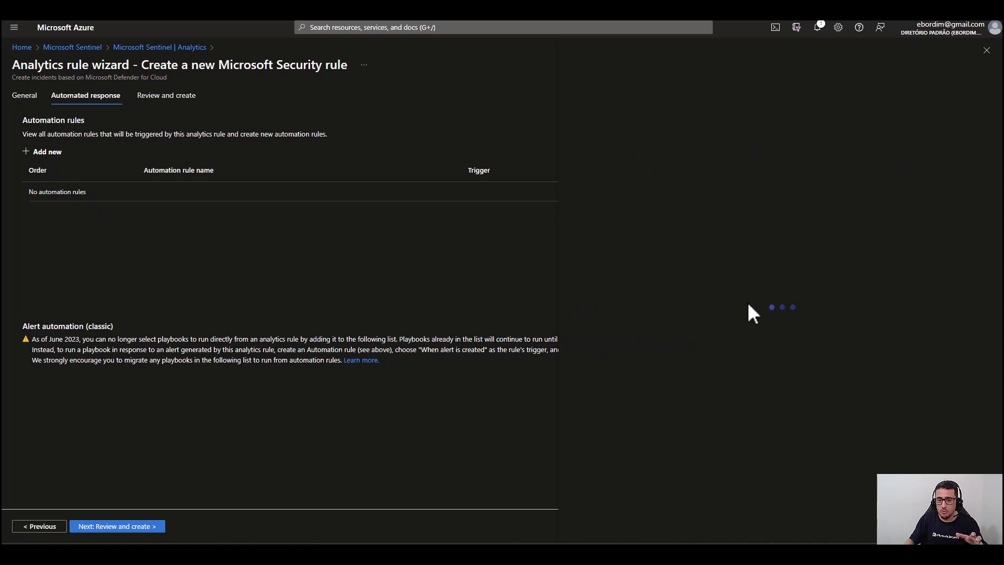
{"action": "left_click", "coordinate": [716, 315]}
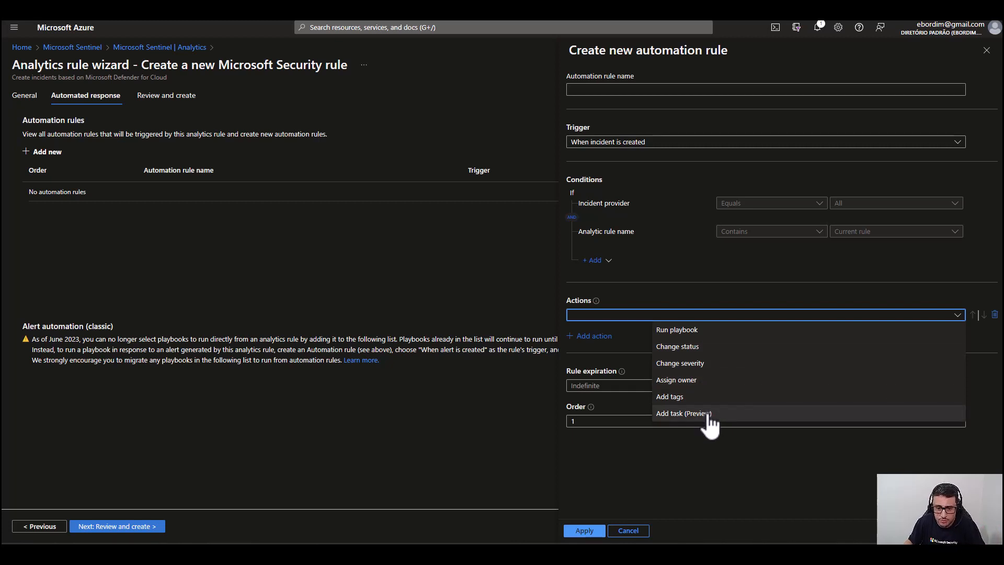
{"action": "left_click", "coordinate": [730, 469]}
{"action": "left_click", "coordinate": [634, 531]}
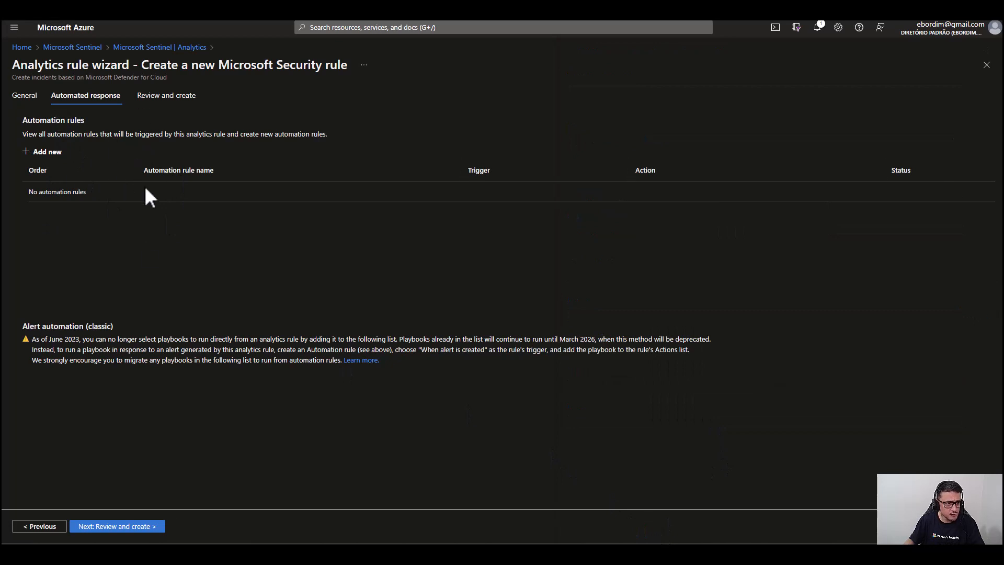
Step: Complete the review of the Microsoft Defender for Cloud incident rule without automation rules and save it
{"action": "left_click", "coordinate": [155, 527]}
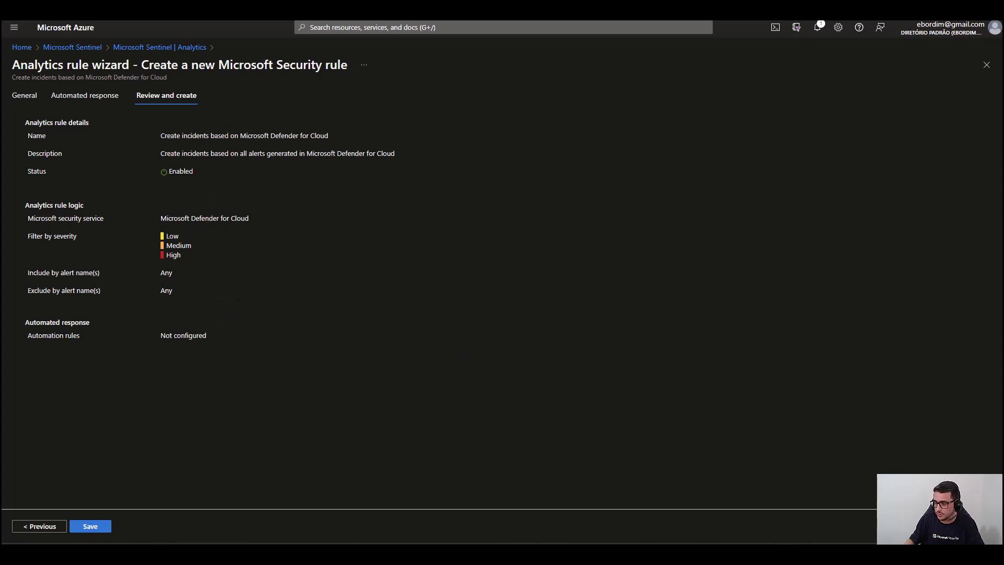
{"action": "left_click", "coordinate": [94, 529]}
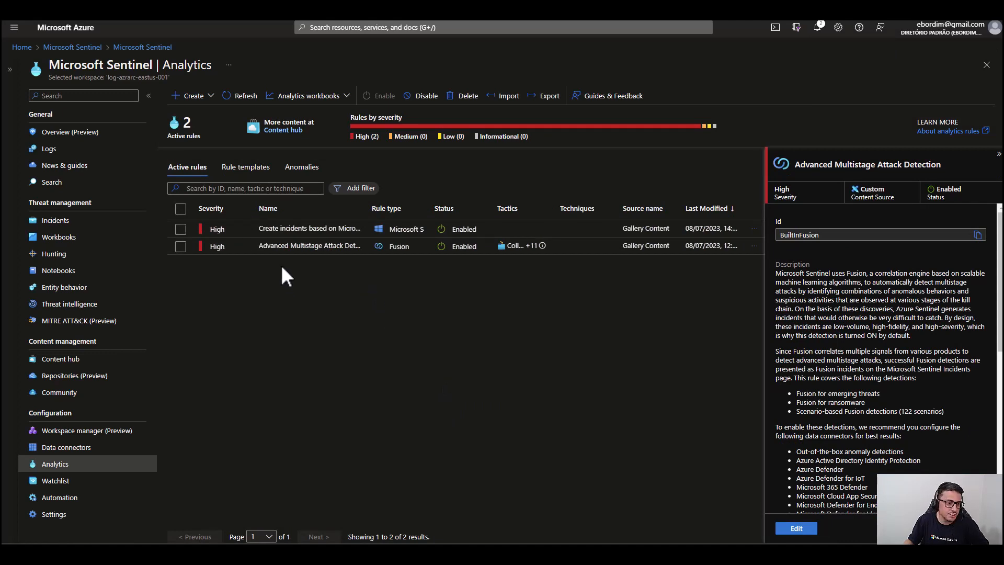
Step: Open the saved Microsoft Defender for Cloud incident rule for editing and review its Automated response and general settings
{"action": "left_click", "coordinate": [289, 230]}
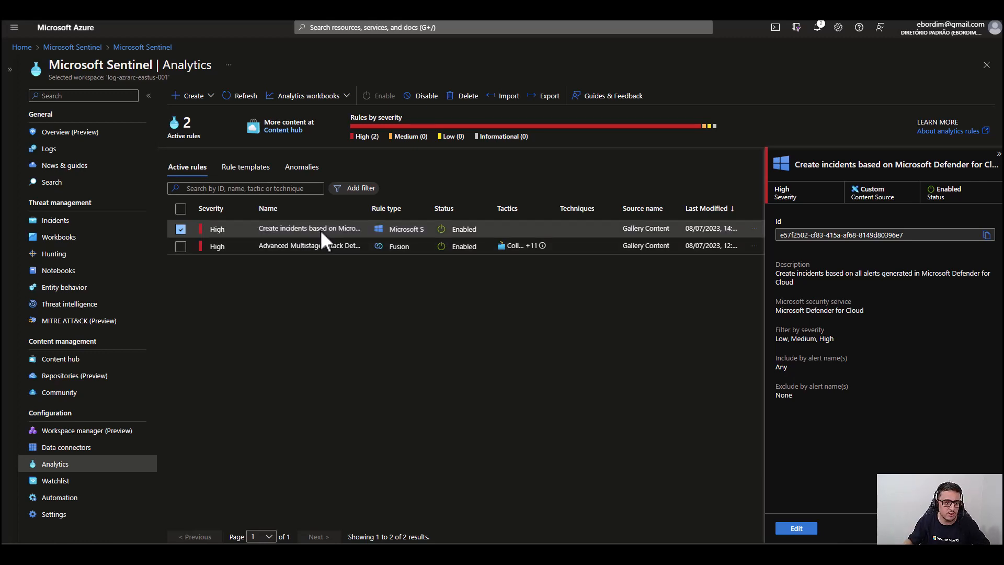
{"action": "left_click", "coordinate": [795, 529]}
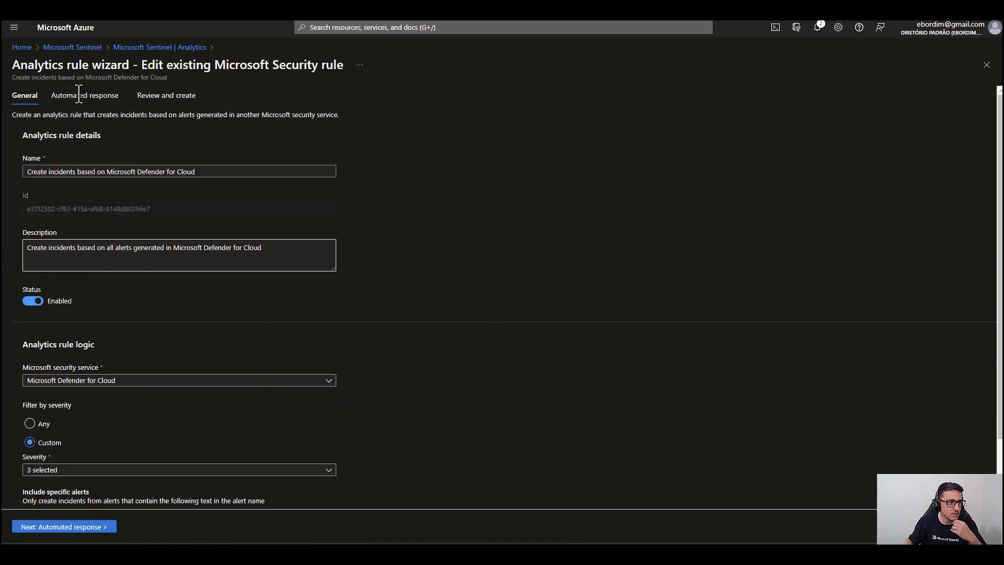
{"action": "left_click", "coordinate": [82, 97]}
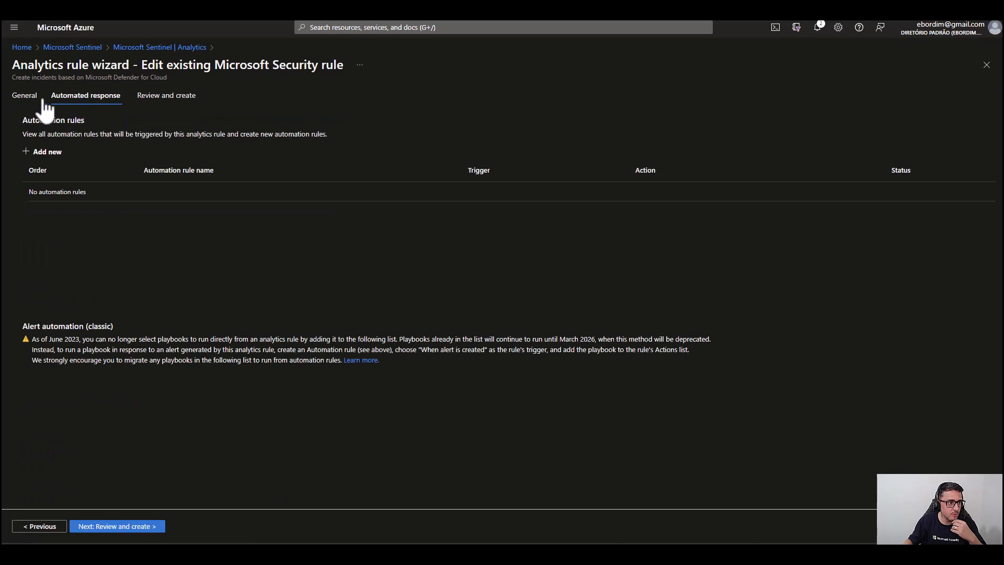
{"action": "left_click", "coordinate": [24, 98]}
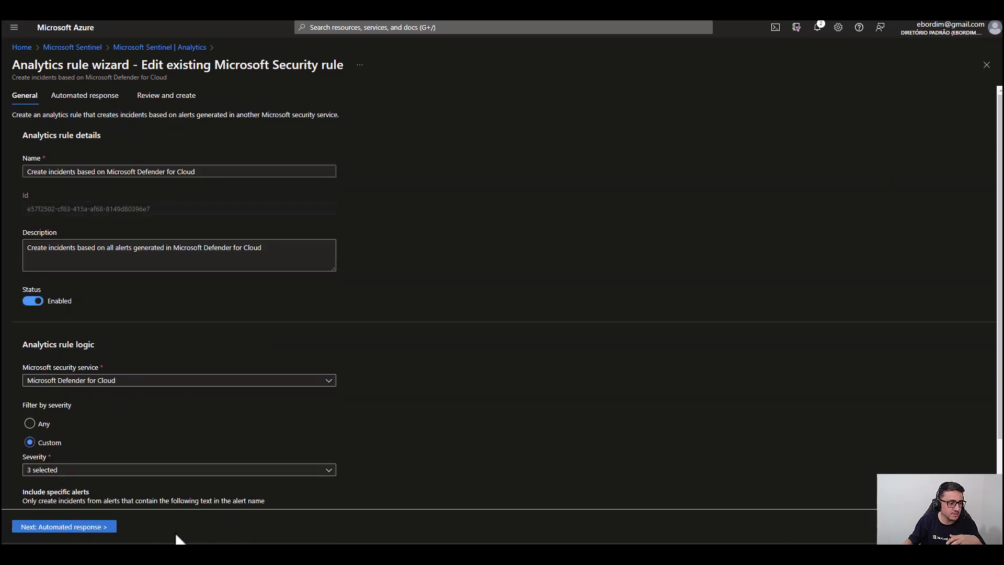
Step: Leave the rule editor for the Analytics rules list and read the details of the Advanced Multistage Attack Detection rule
{"action": "left_click", "coordinate": [157, 47]}
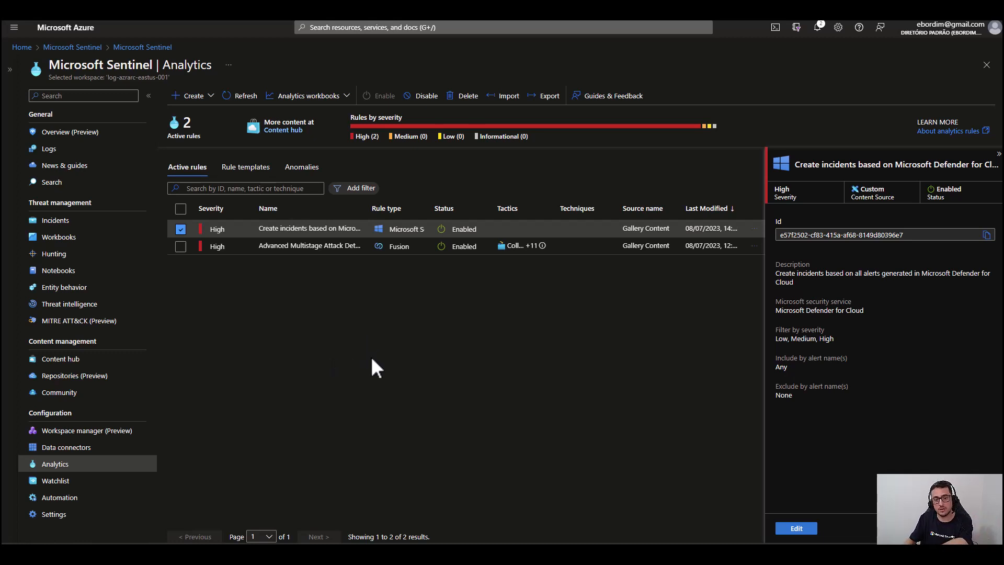
{"action": "left_click", "coordinate": [287, 246]}
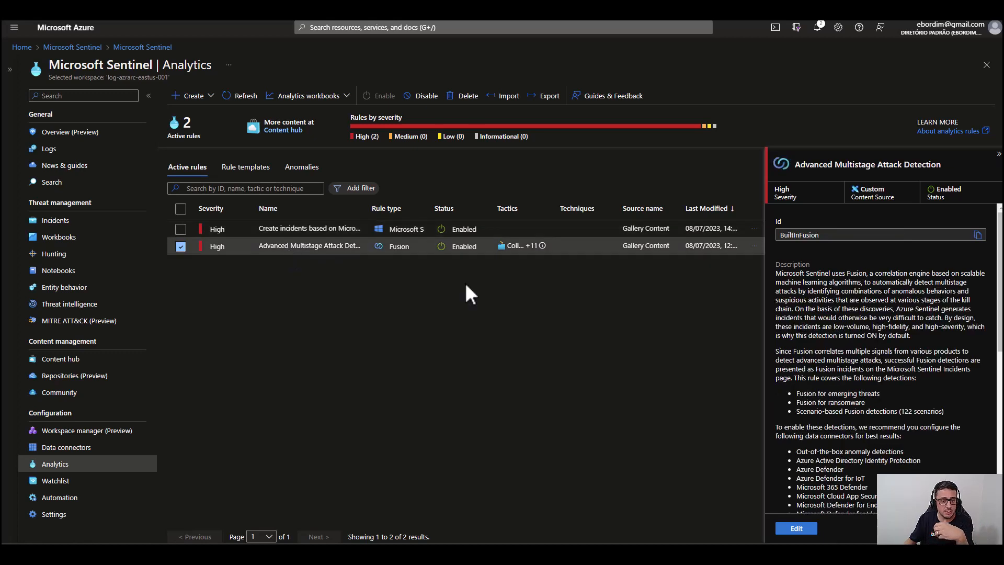
{"action": "scroll", "coordinate": [885, 460], "scroll_direction": "down", "scroll_amount": 2}
{"action": "scroll", "coordinate": [885, 460], "scroll_direction": "down", "scroll_amount": 1}
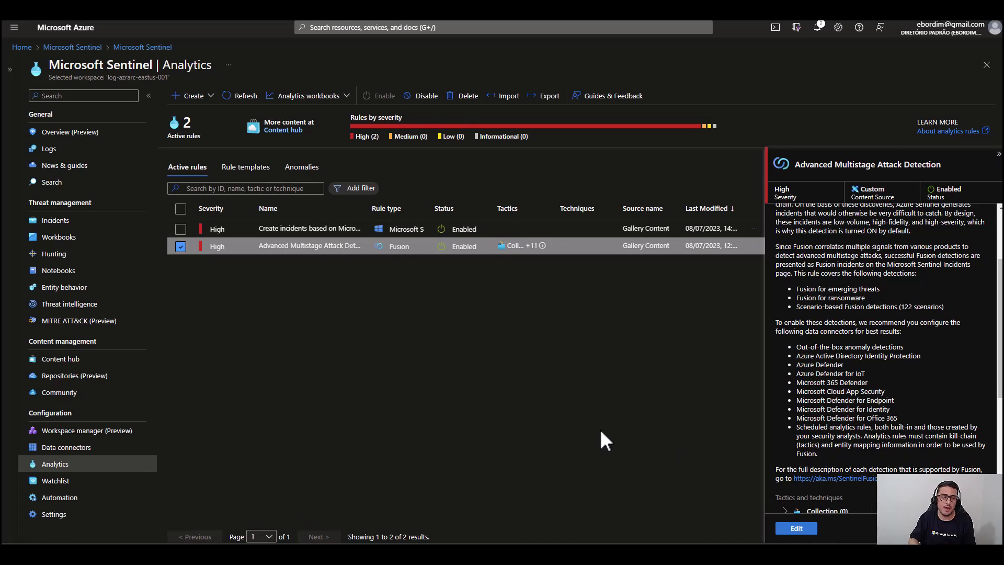
Step: Review the Azure Active Directory solution's details in the Content hub, and return to the hub after checking the workspace overview
{"action": "left_click", "coordinate": [61, 358]}
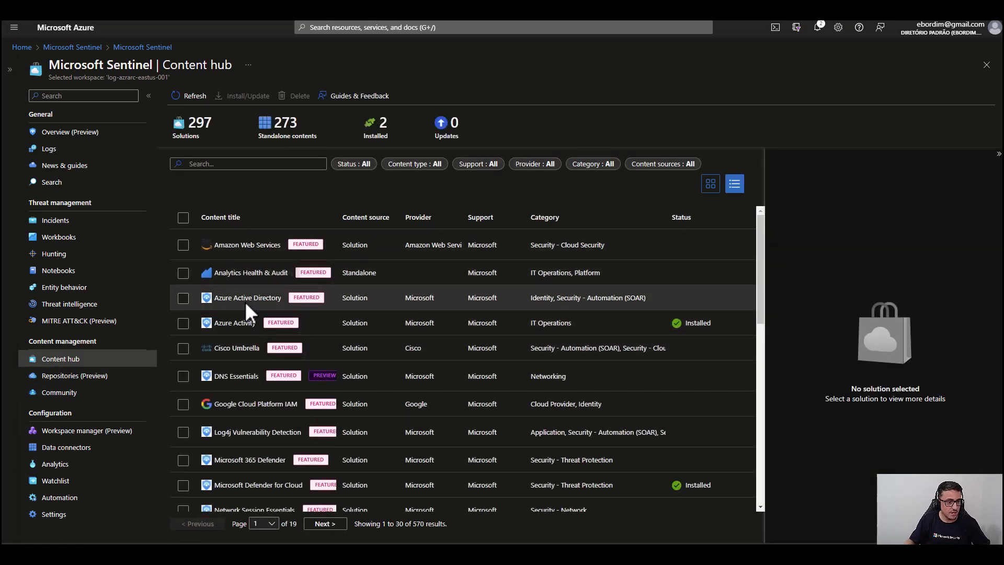
{"action": "left_click", "coordinate": [183, 298]}
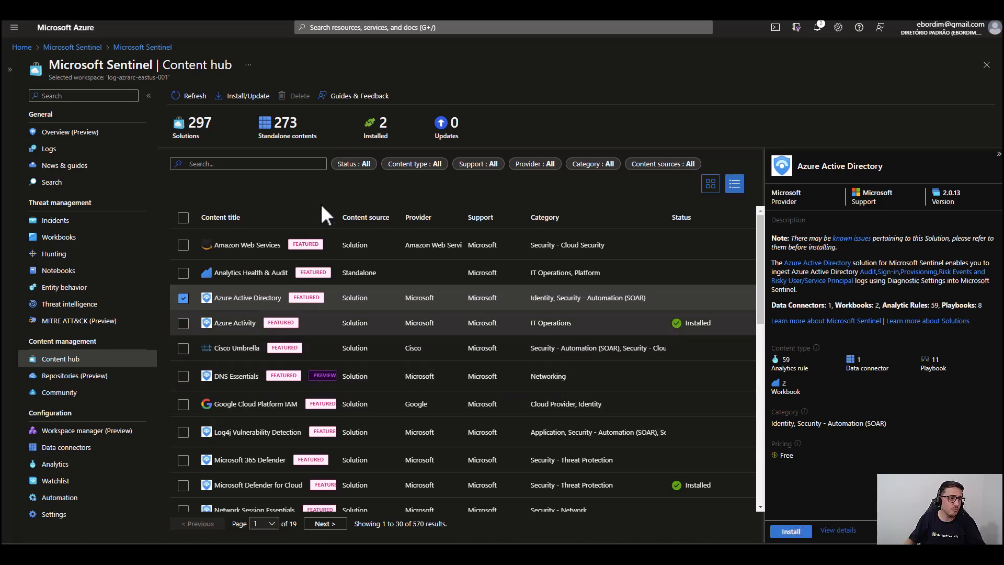
{"action": "left_click", "coordinate": [100, 137]}
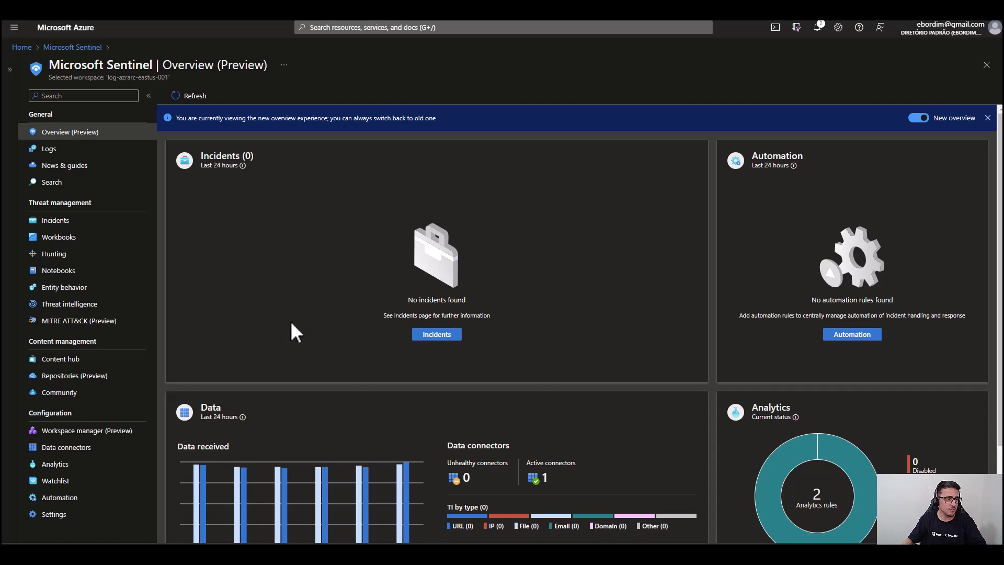
{"action": "left_click", "coordinate": [56, 361]}
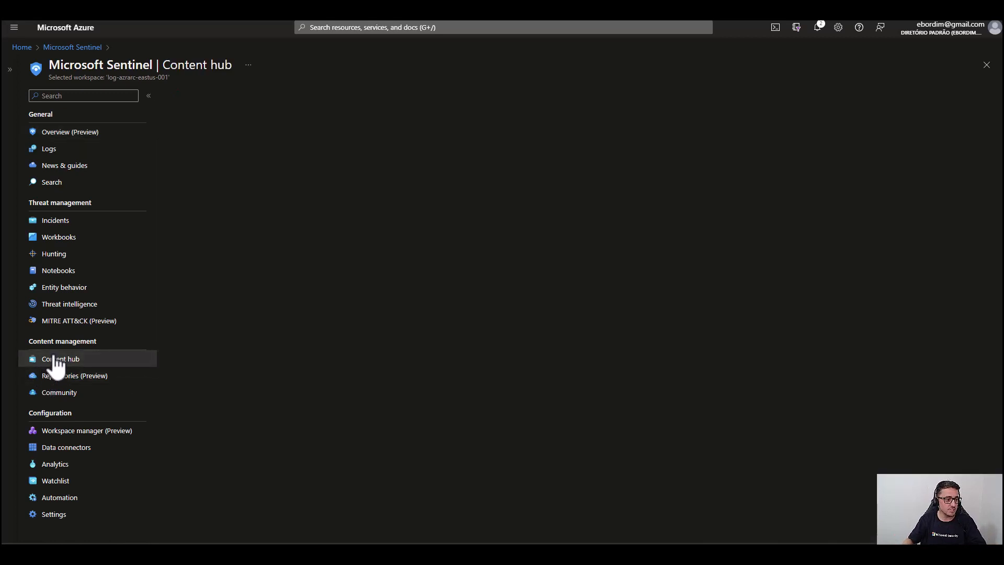